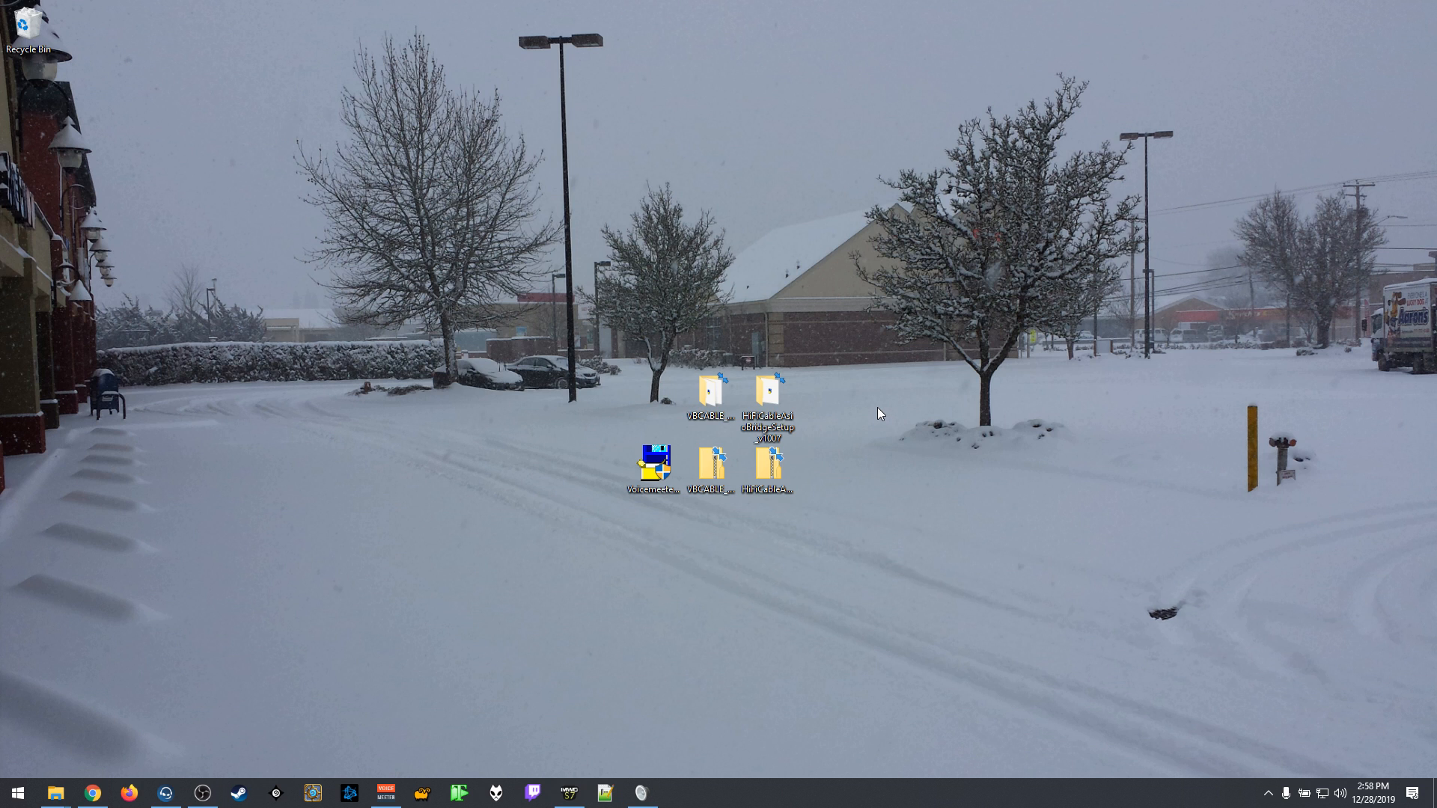
Step: Identify the Voicemeeter setup file and the VBCABLE and HiFiCableAsioBridgeSetup zip archives on the desktop
right_click(878, 407)
left_click(846, 401)
left_click_drag(811, 354, 869, 516)
left_click_drag(823, 470, 578, 487)
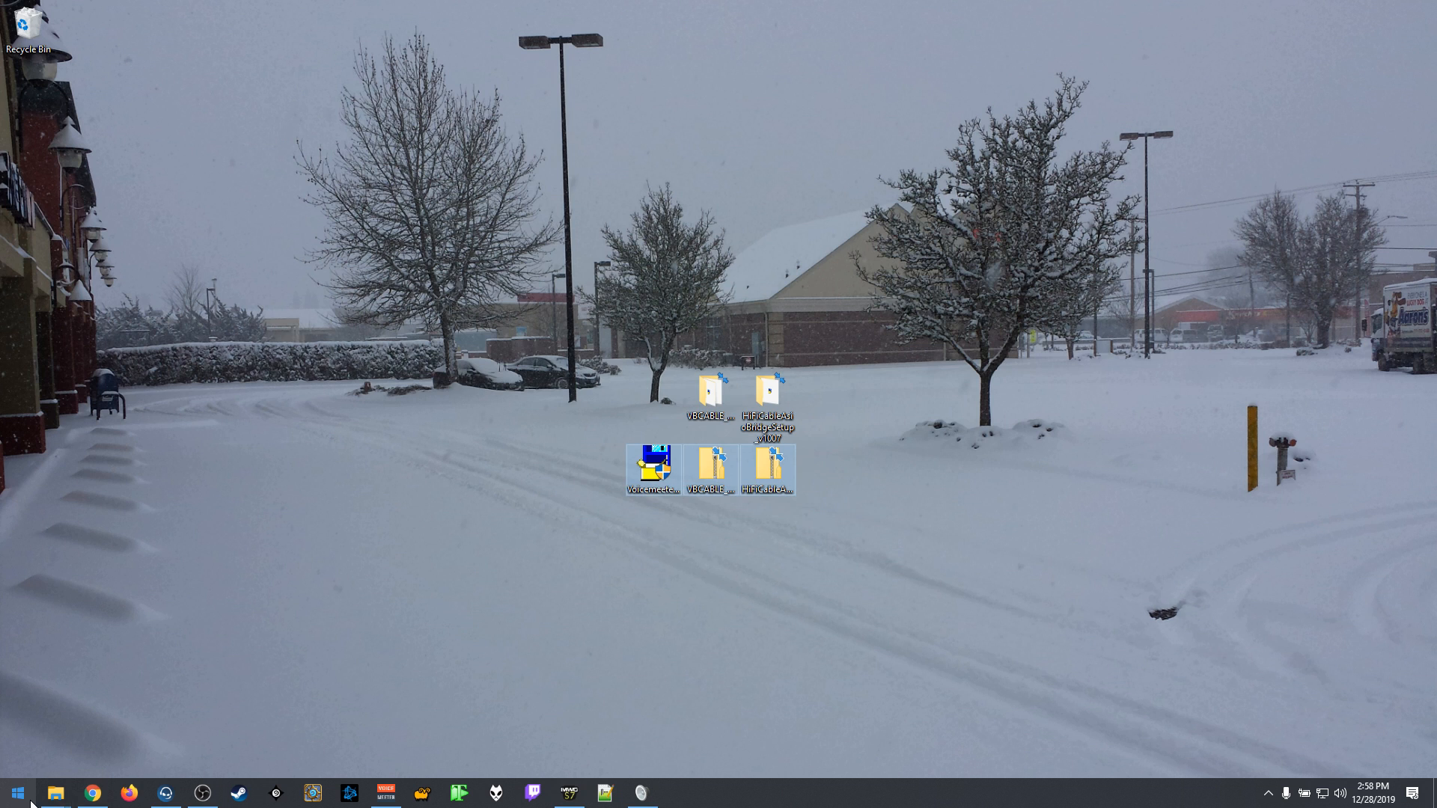
left_click(662, 492)
left_click(711, 492)
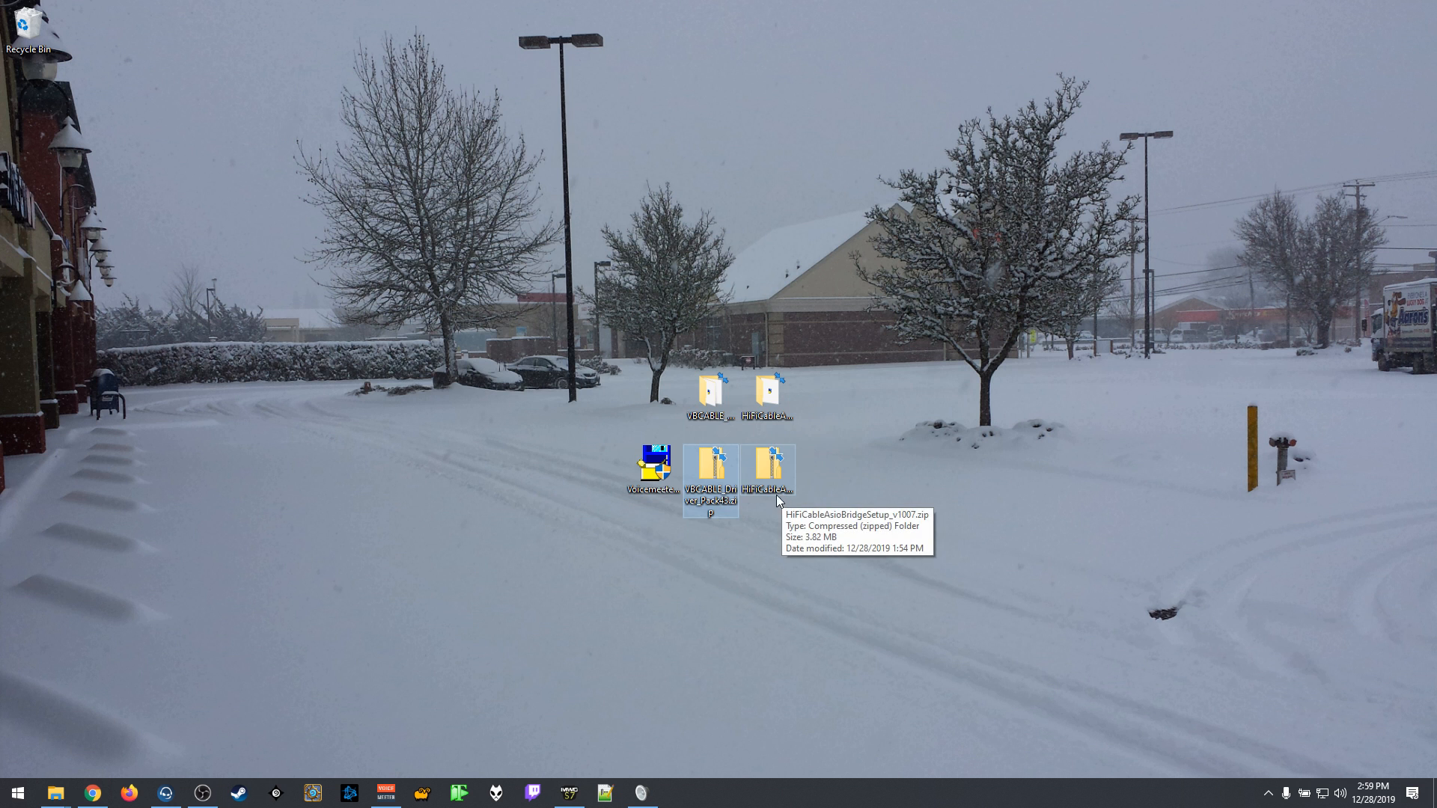
left_click(748, 494)
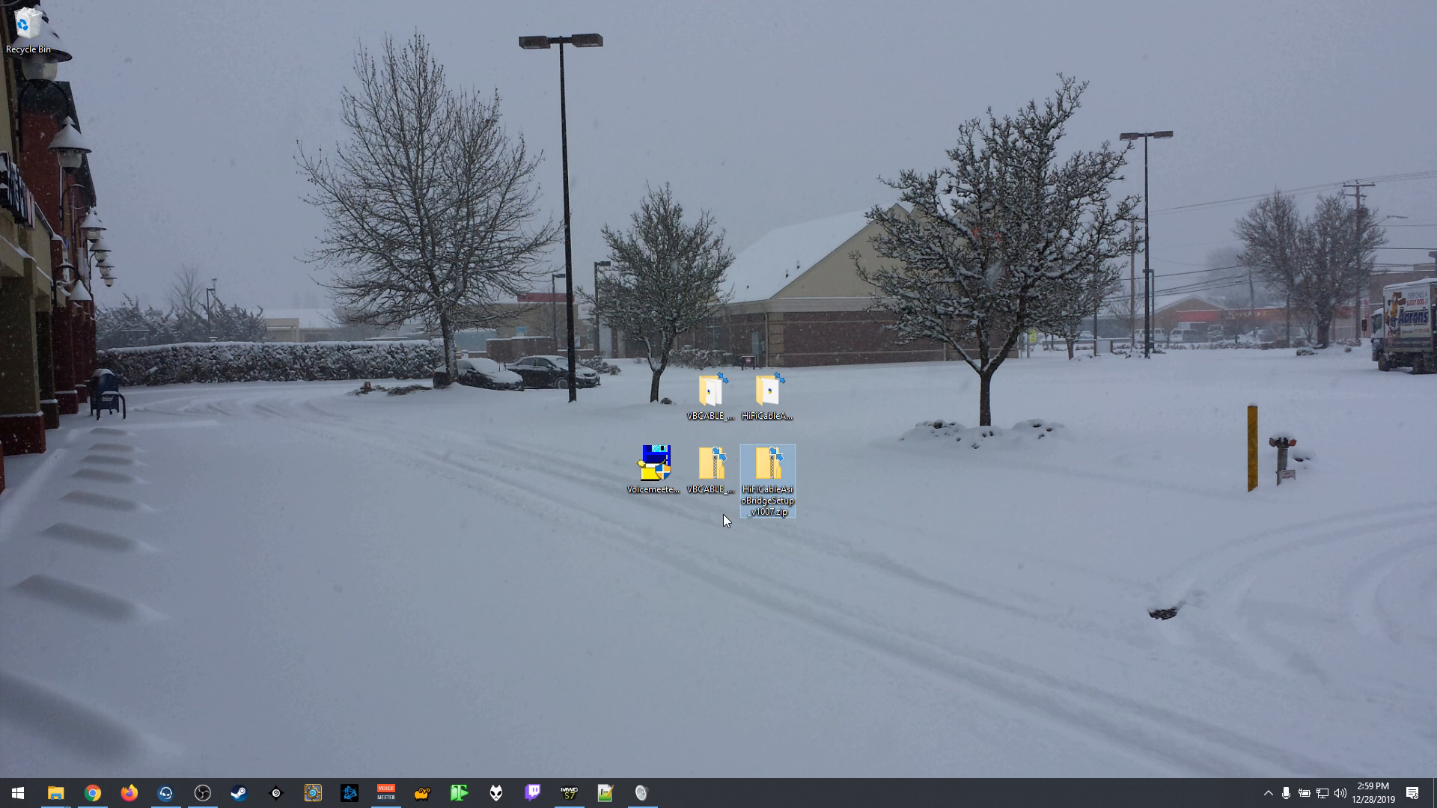
Step: Switch to Chrome and find the VB-CABLE and Hi-Fi Cable & ASIO Bridge downloads in the VB-Audio site's Audio Apps section
left_click(95, 803)
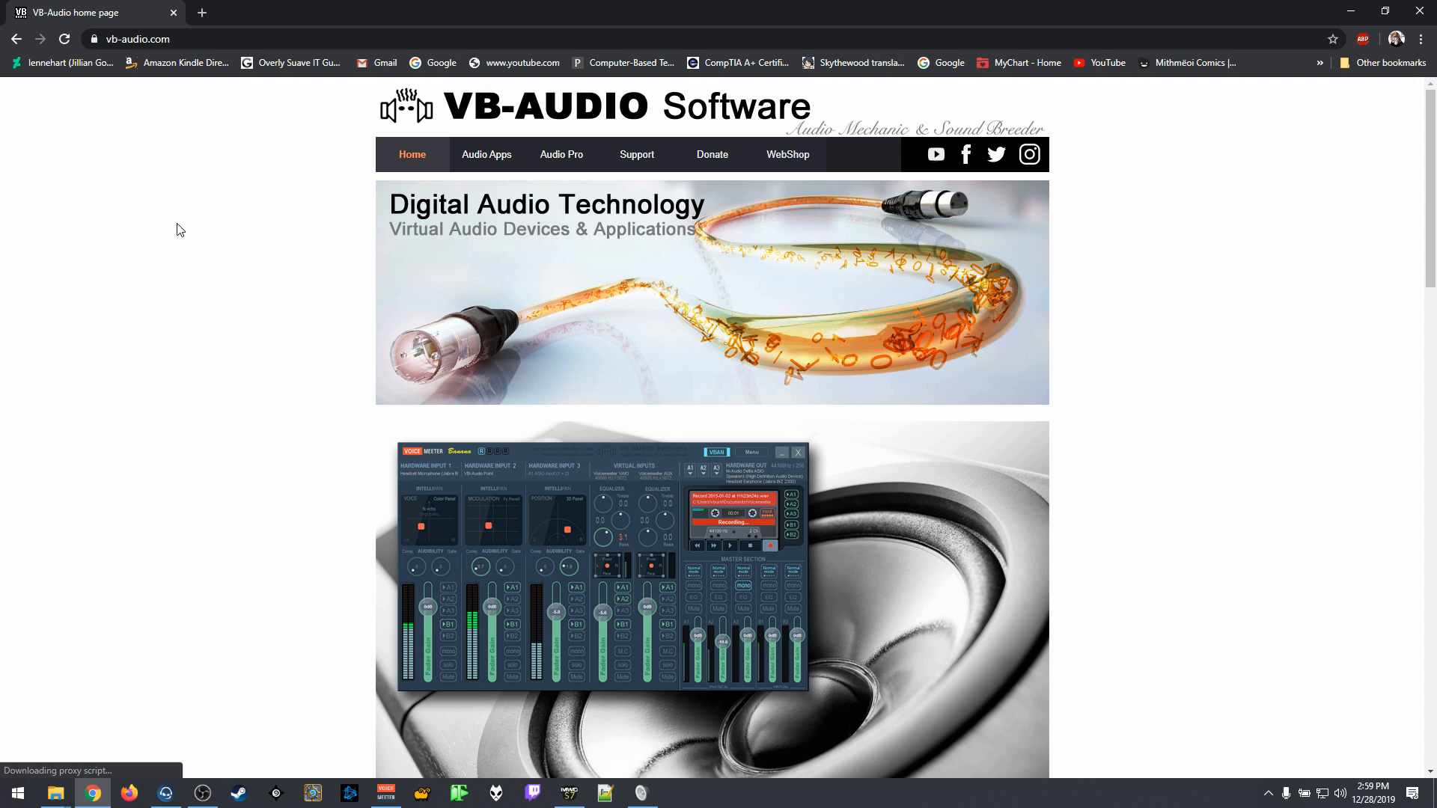
left_click(490, 162)
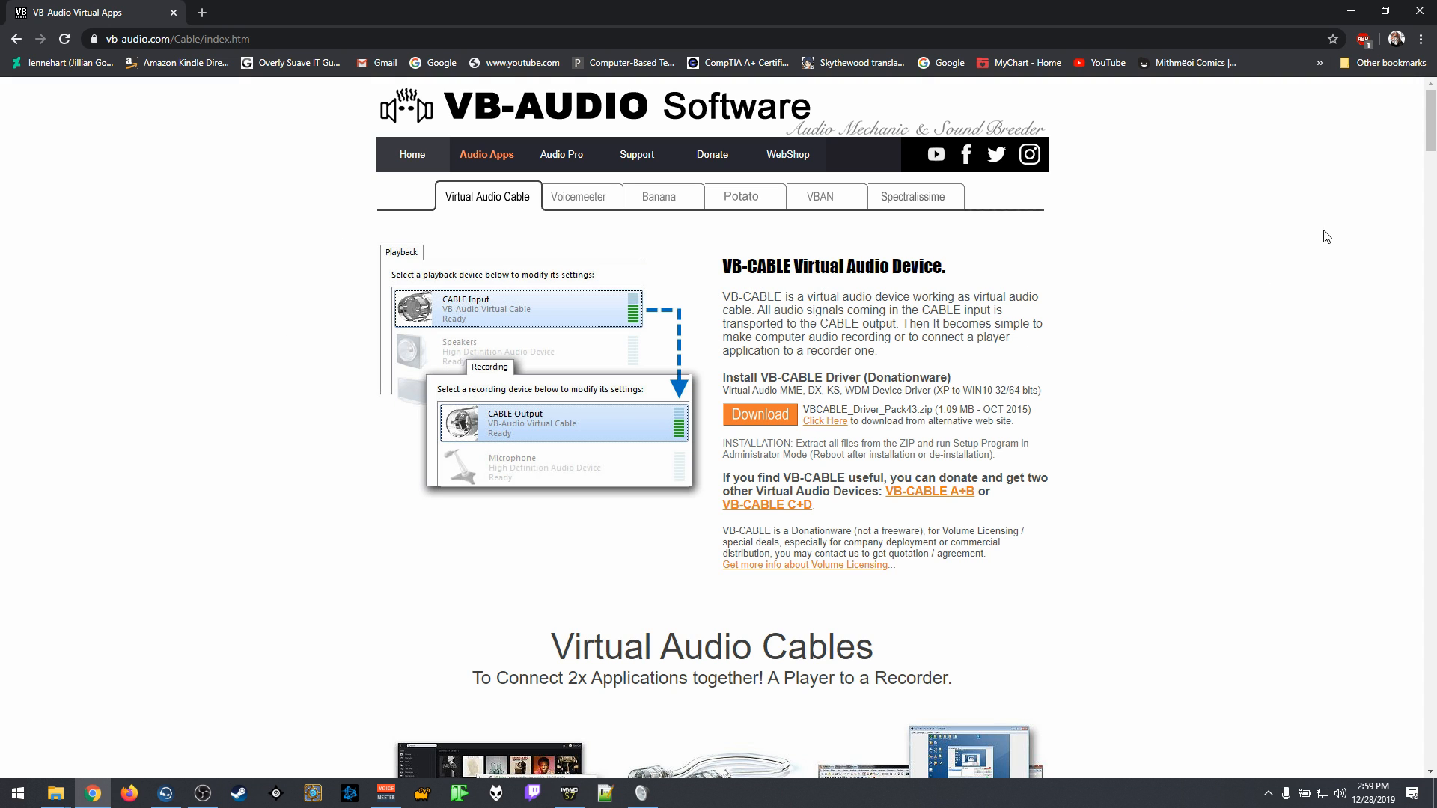
left_click_drag(1430, 135, 1433, 434)
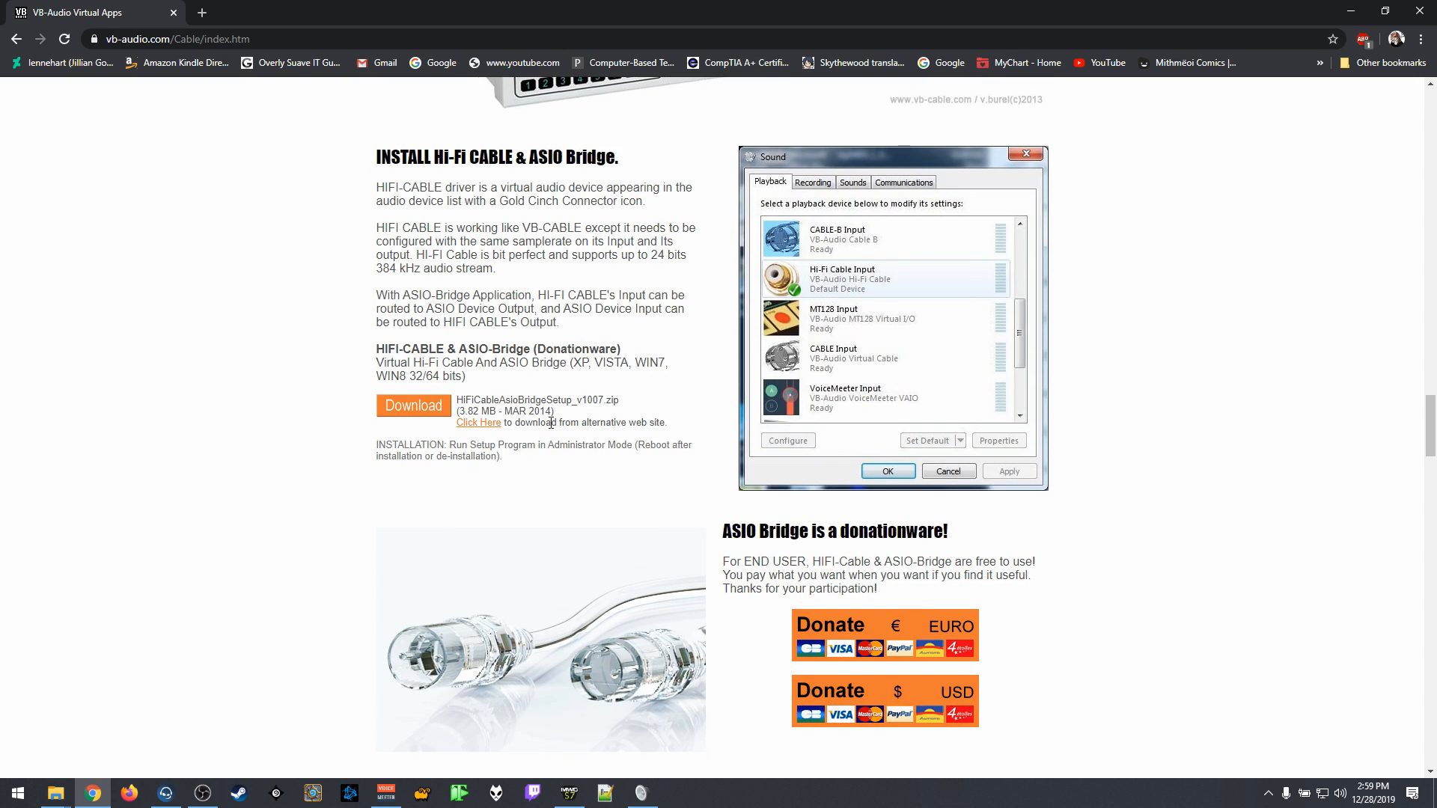
scroll(691, 217, "up", 20)
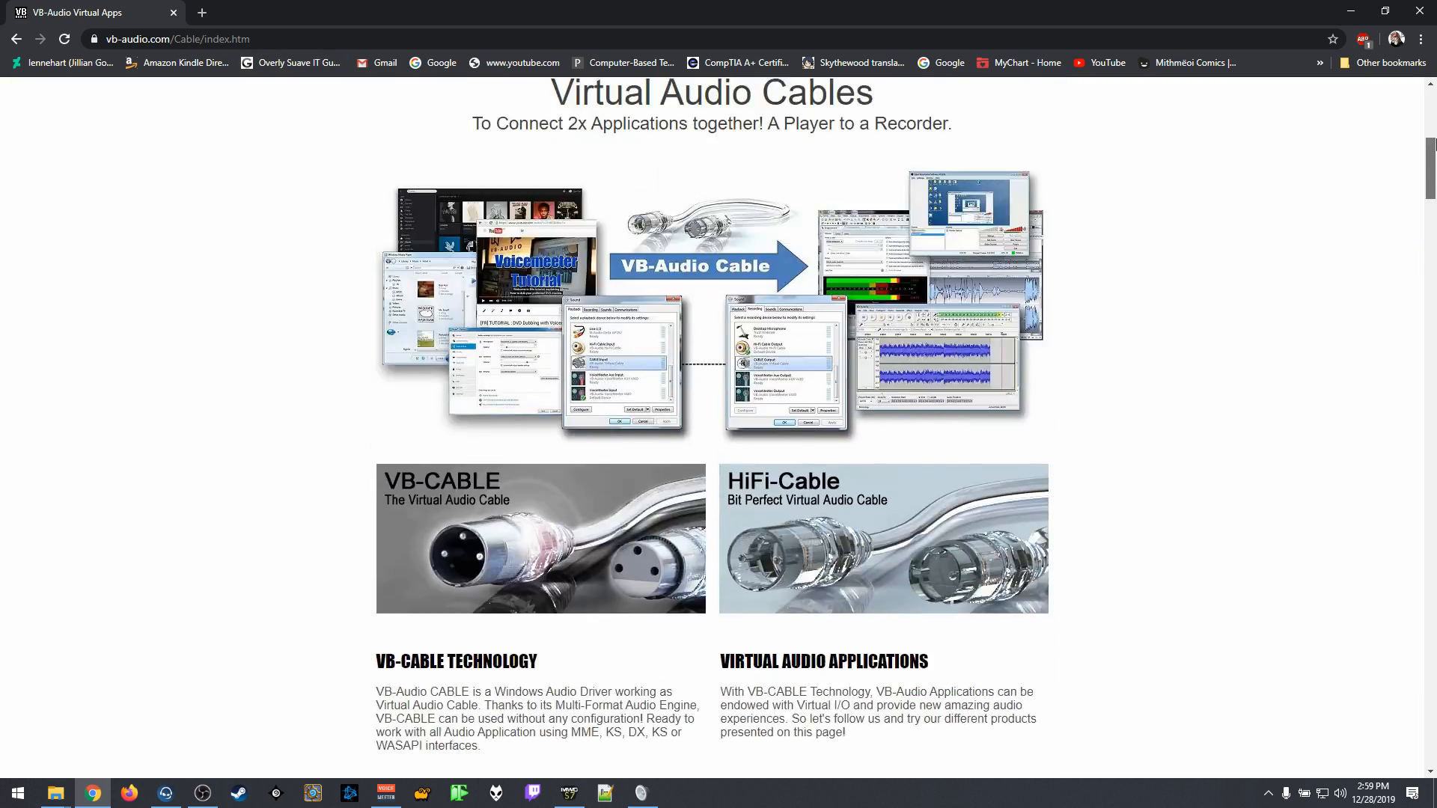
Step: Find the Voicemeeter download on the VB-Audio site's Voicemeeter page, and minimize the browser
left_click(597, 206)
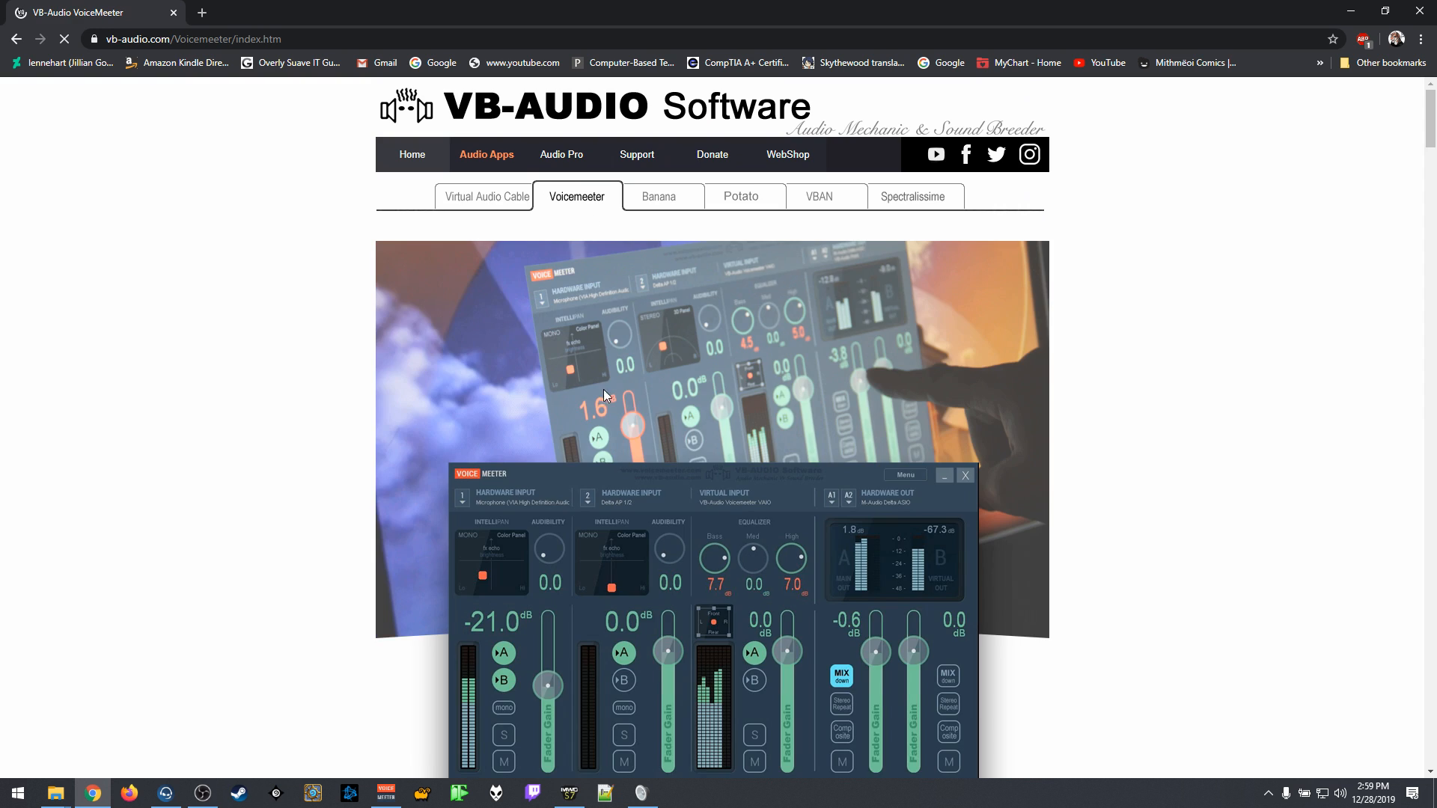
scroll(603, 389, "down", 9)
scroll(1080, 306, "down", 1)
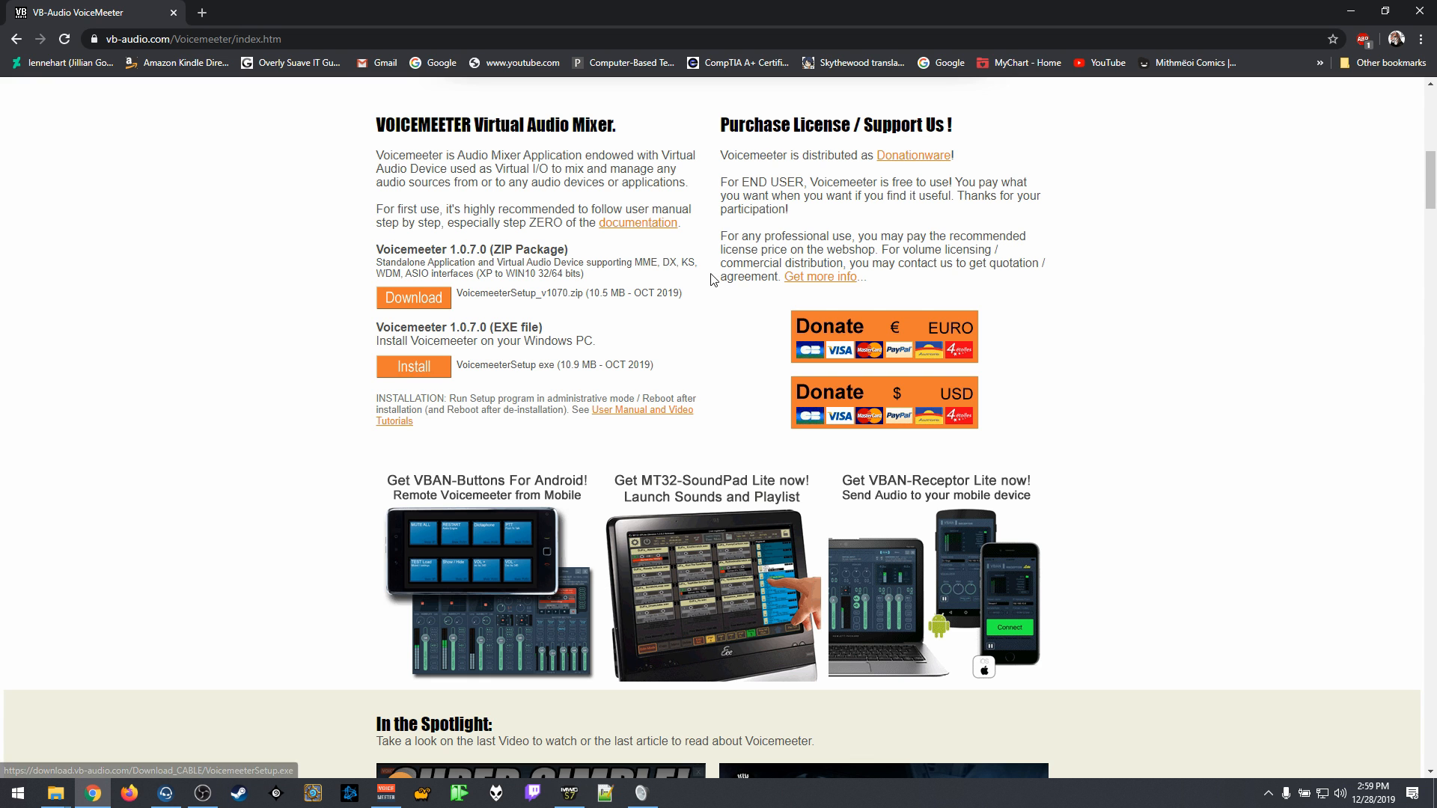
left_click(1351, 12)
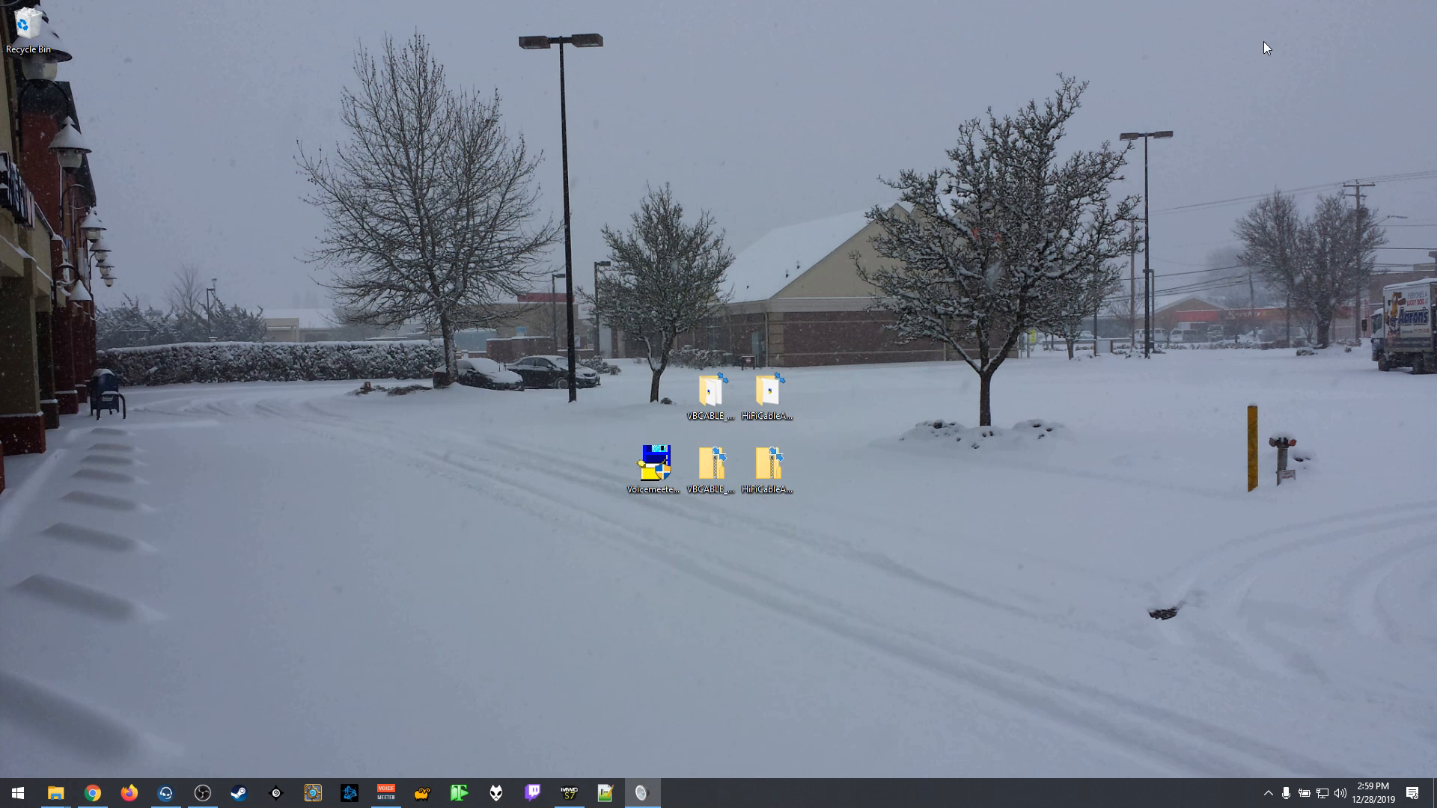
Step: Inspect the contents of the extracted VBCABLE_Driver_Pack43 and HiFiCableAsioBridgeSetup_v1007 folders, leaving the desktop clear
left_click(642, 498)
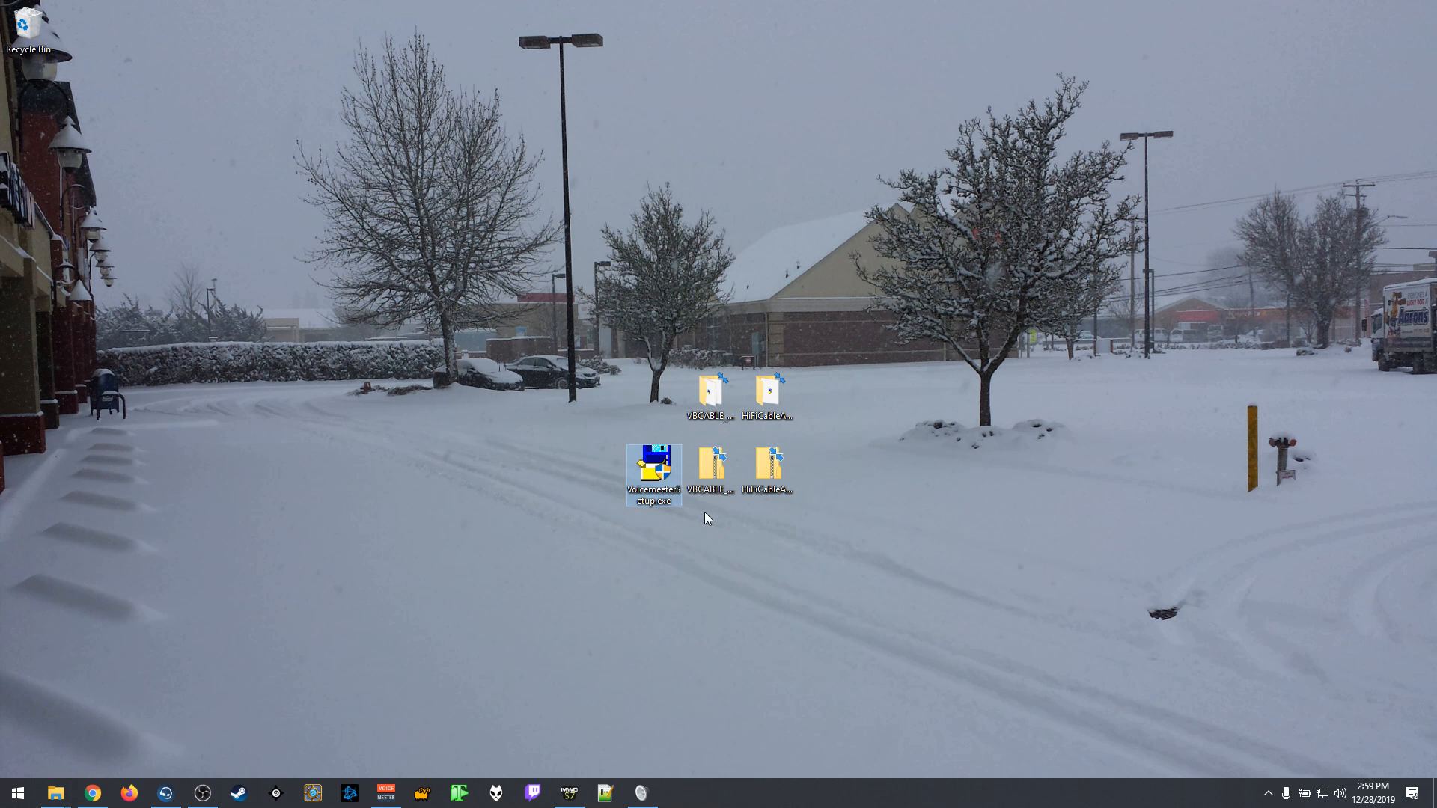
left_click(712, 401)
double_click(711, 394)
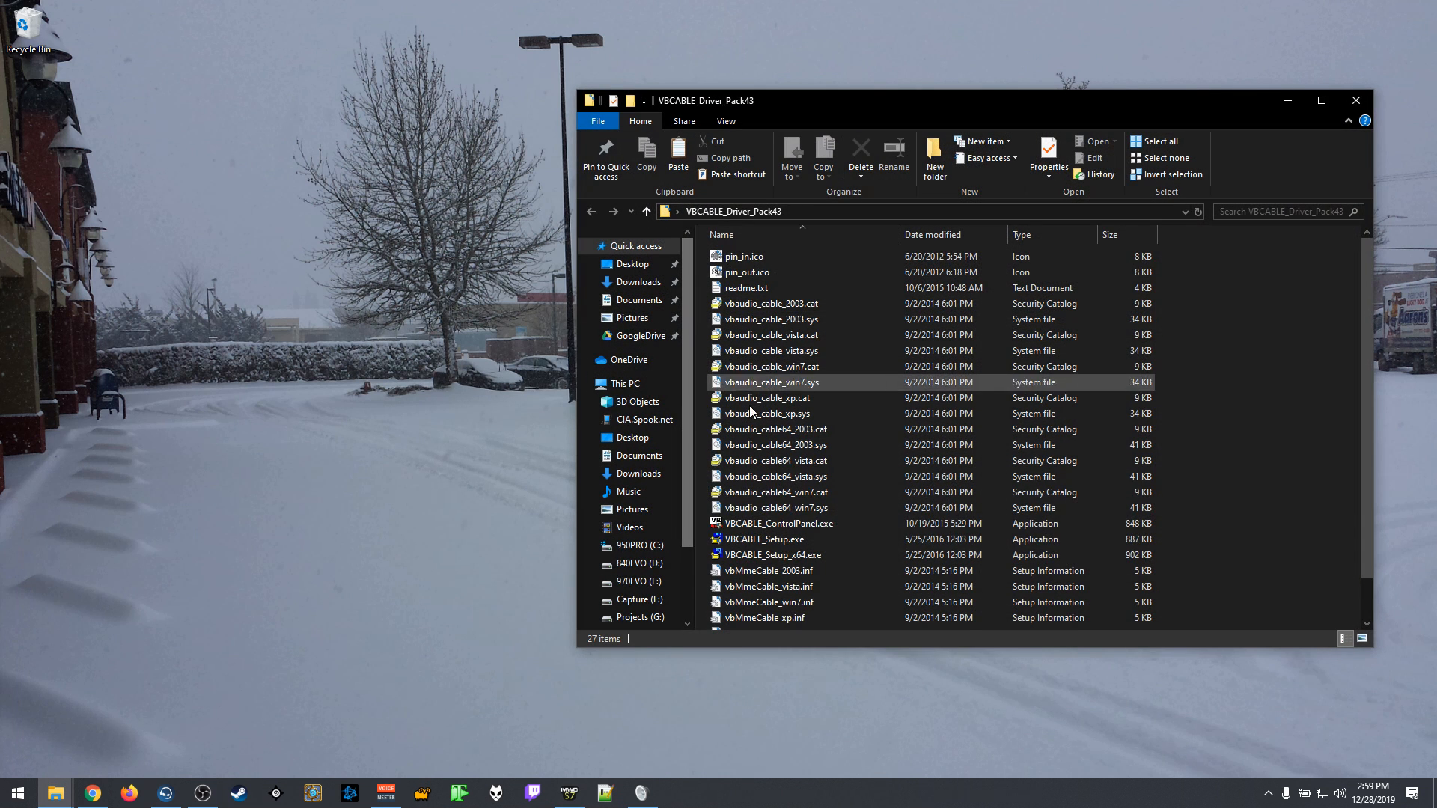
scroll(815, 533, "down", 1)
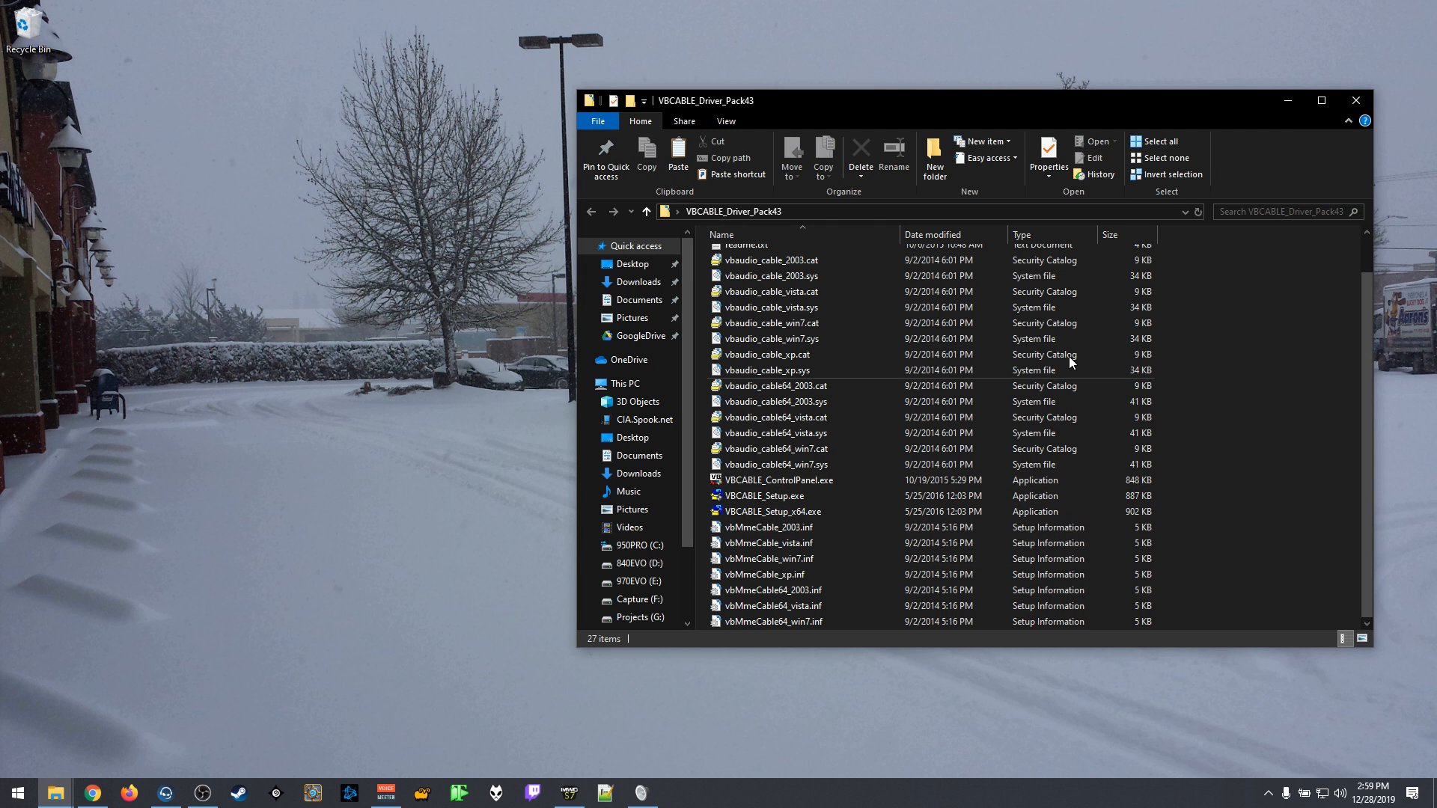
left_click(1299, 95)
double_click(775, 391)
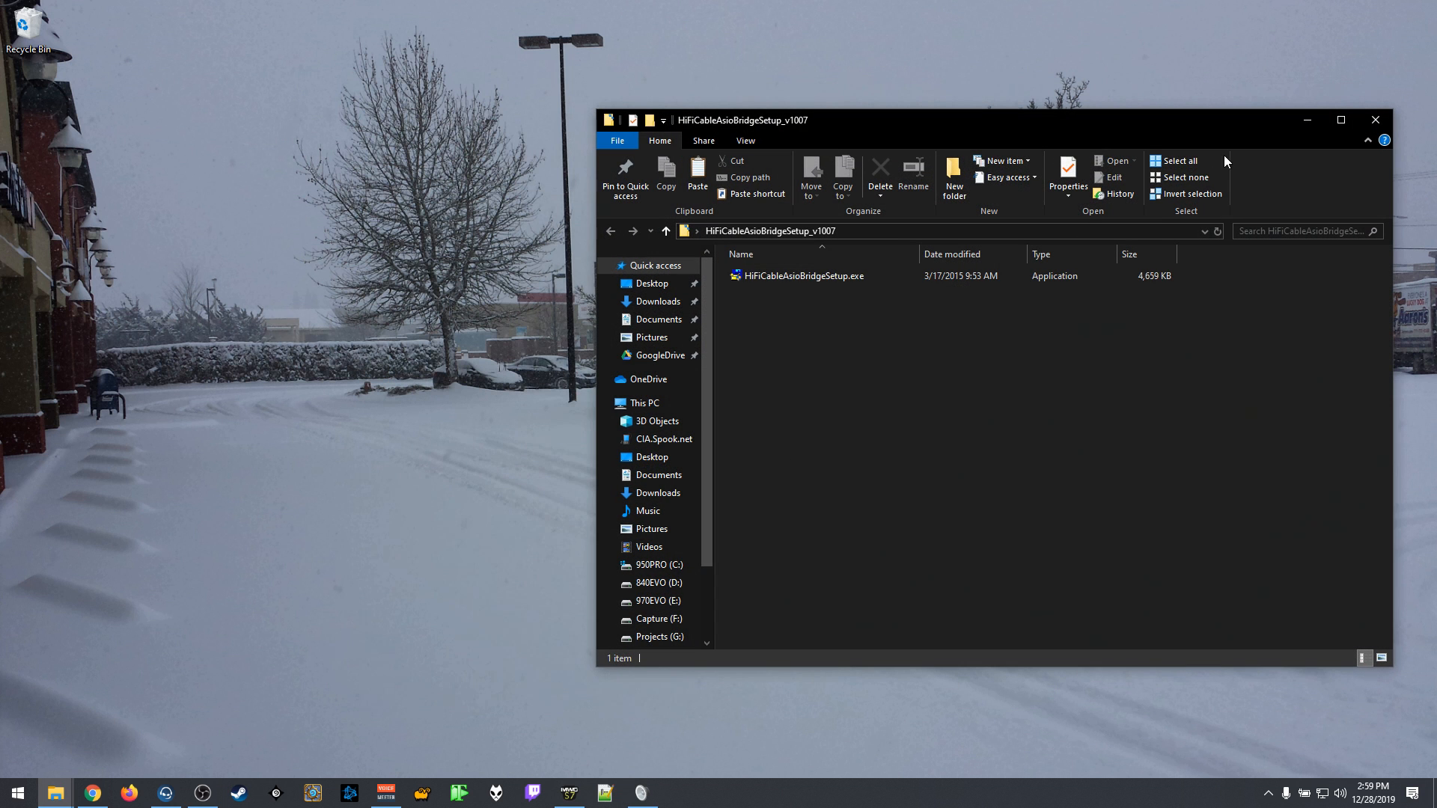
left_click(1376, 120)
Step: Move the two zip archives away from the extracted folders and place the Voicemeeter setup file beside those folders
left_click_drag(799, 524, 716, 471)
left_click_drag(716, 472, 753, 547)
left_click_drag(658, 468, 658, 397)
left_click(791, 339)
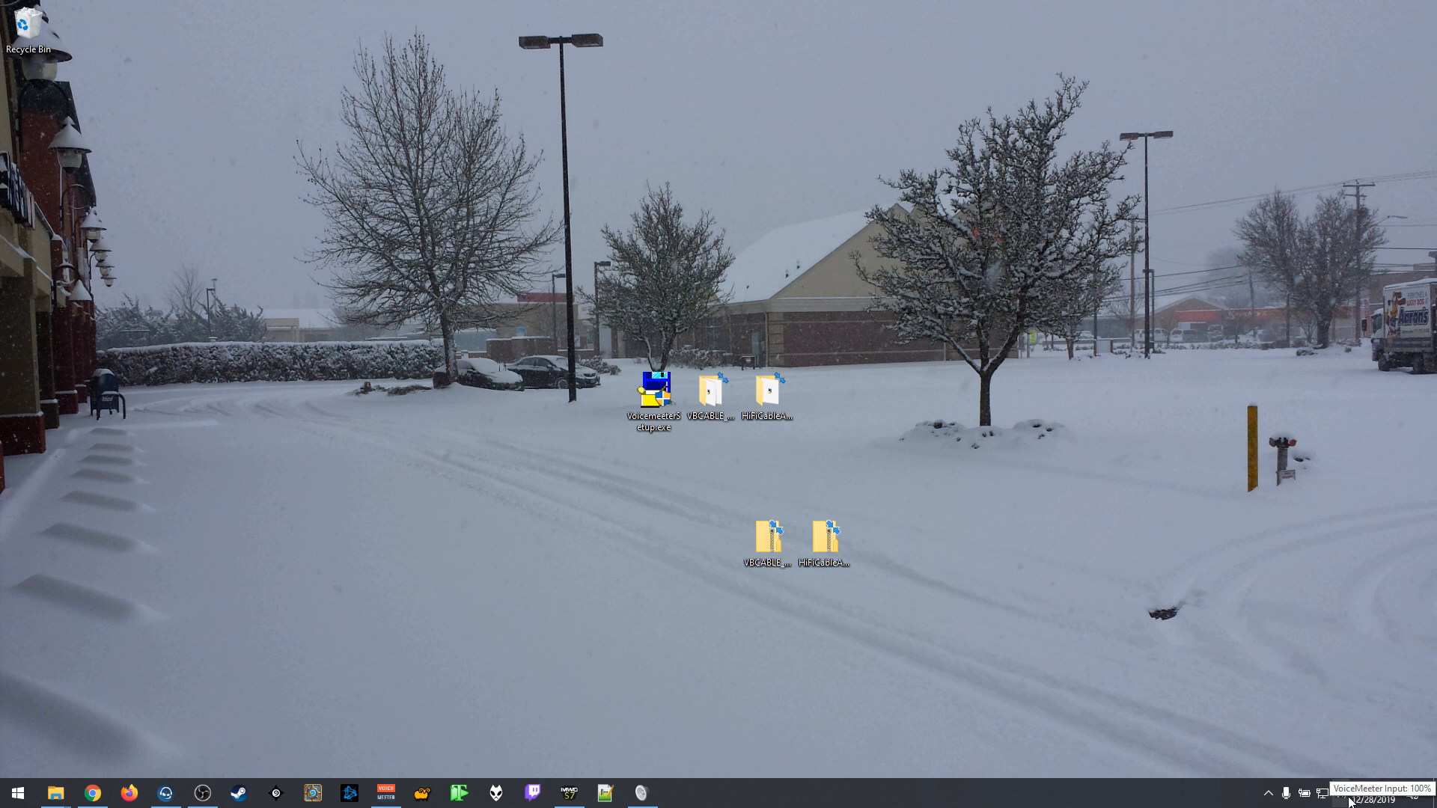
Step: Open the Virtual IO Control Panel from the VB Audio program group and reposition its window
left_click(18, 793)
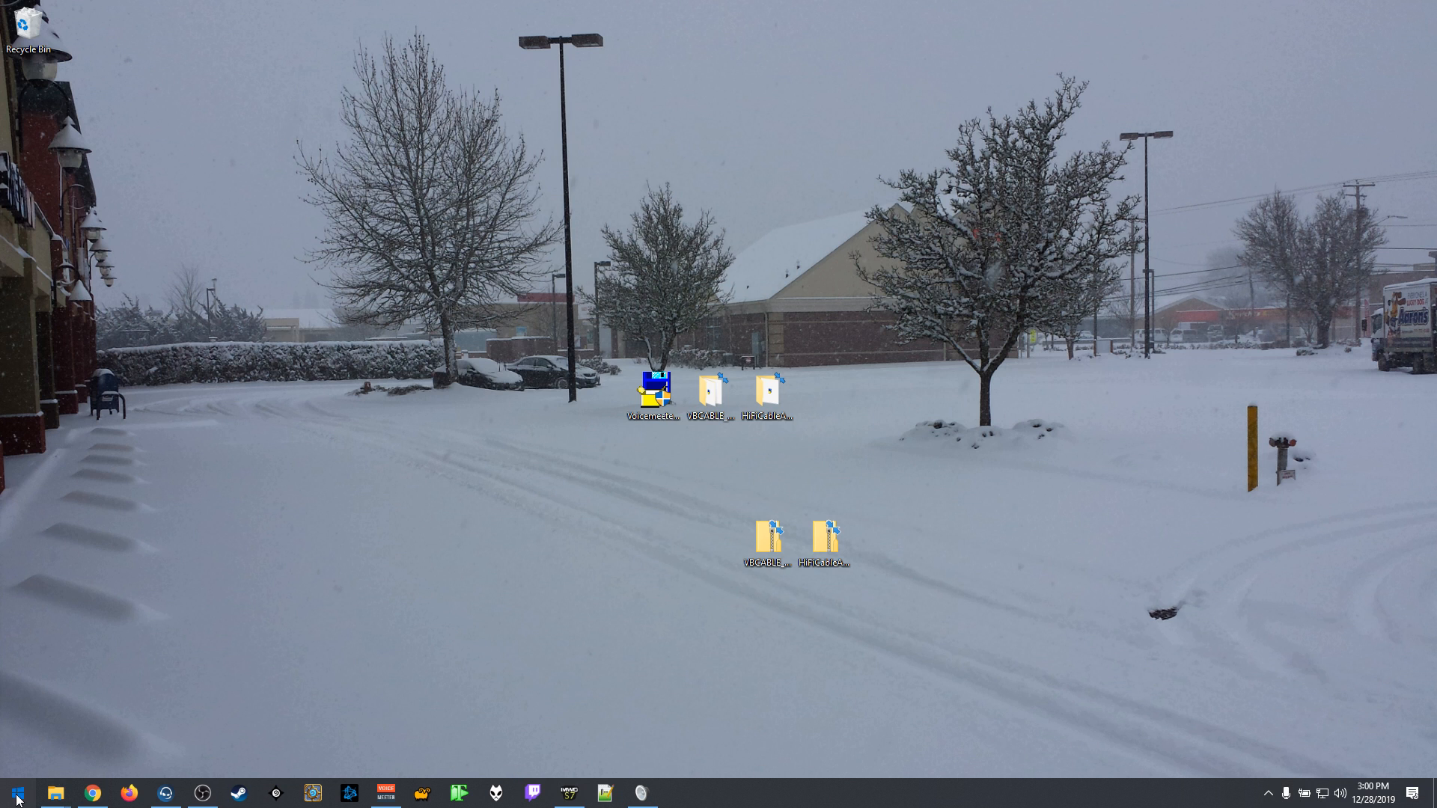
left_click(93, 617)
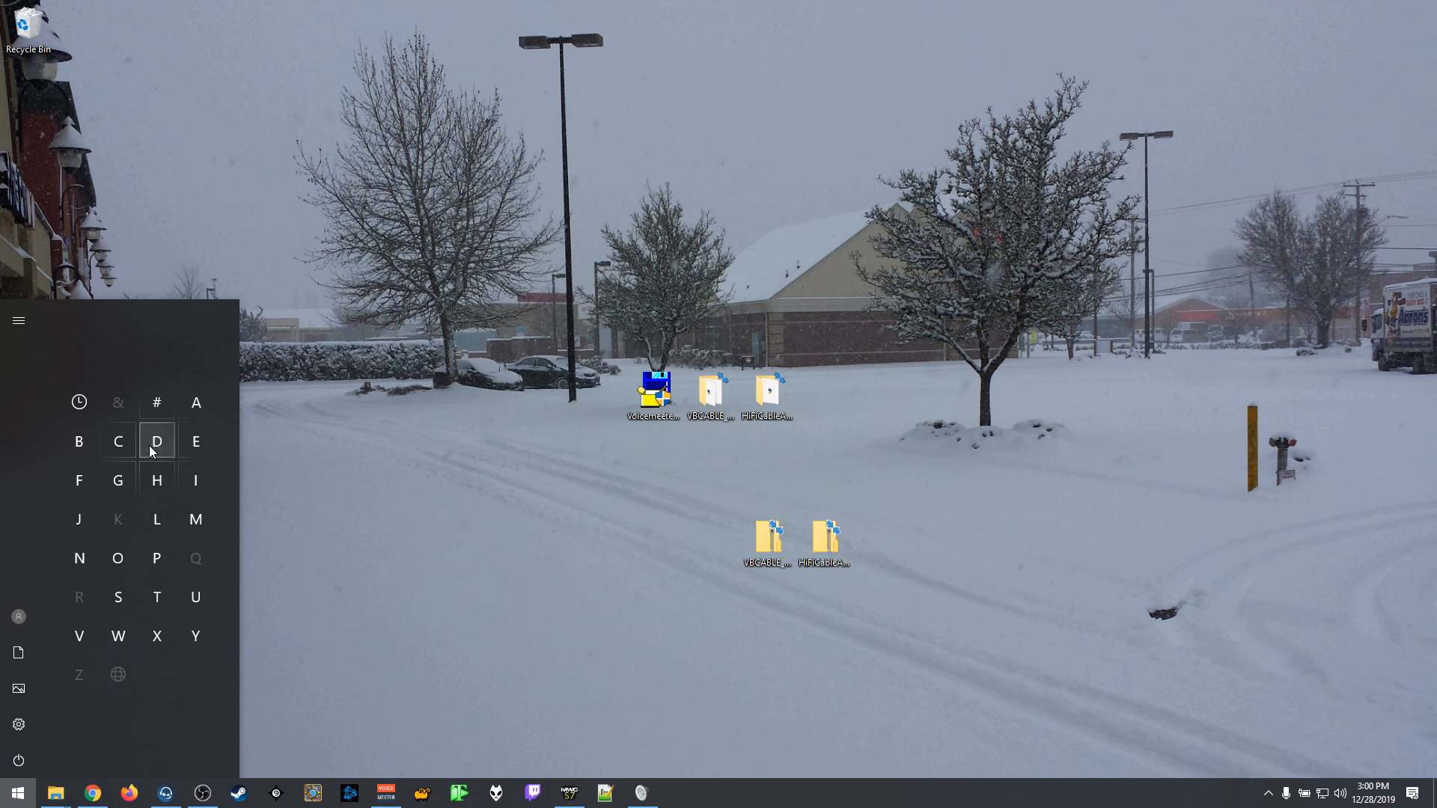
left_click(83, 630)
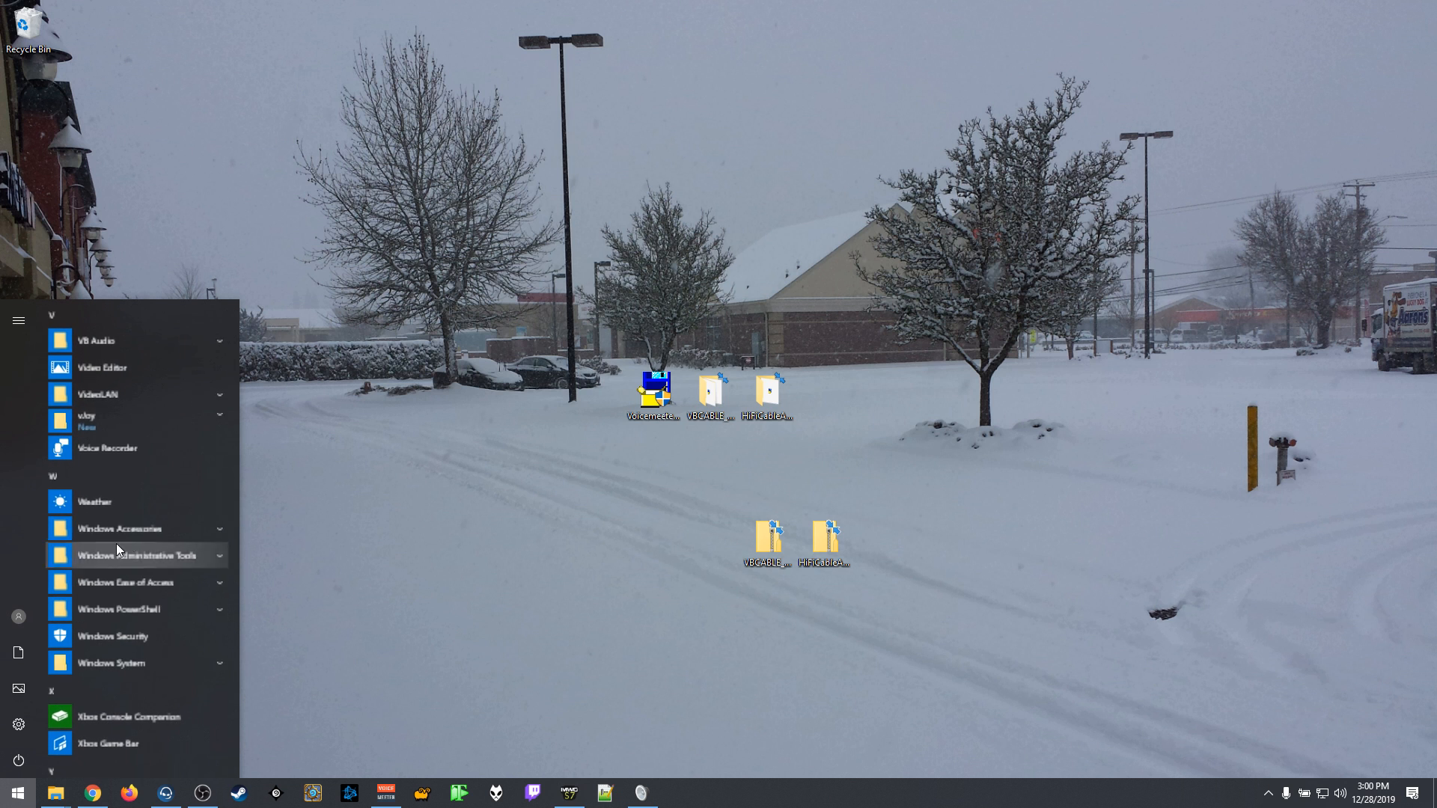
left_click(138, 340)
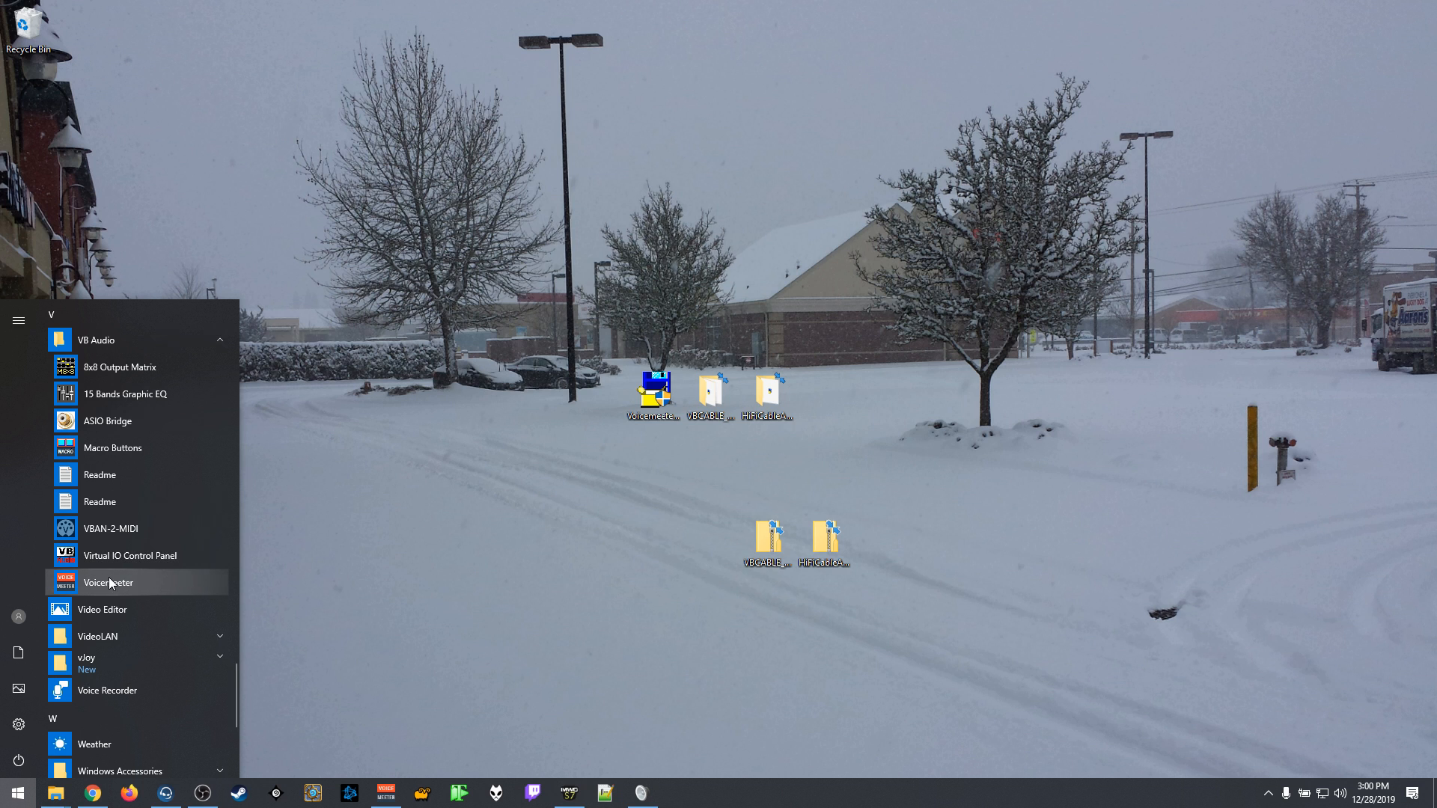
left_click(125, 553)
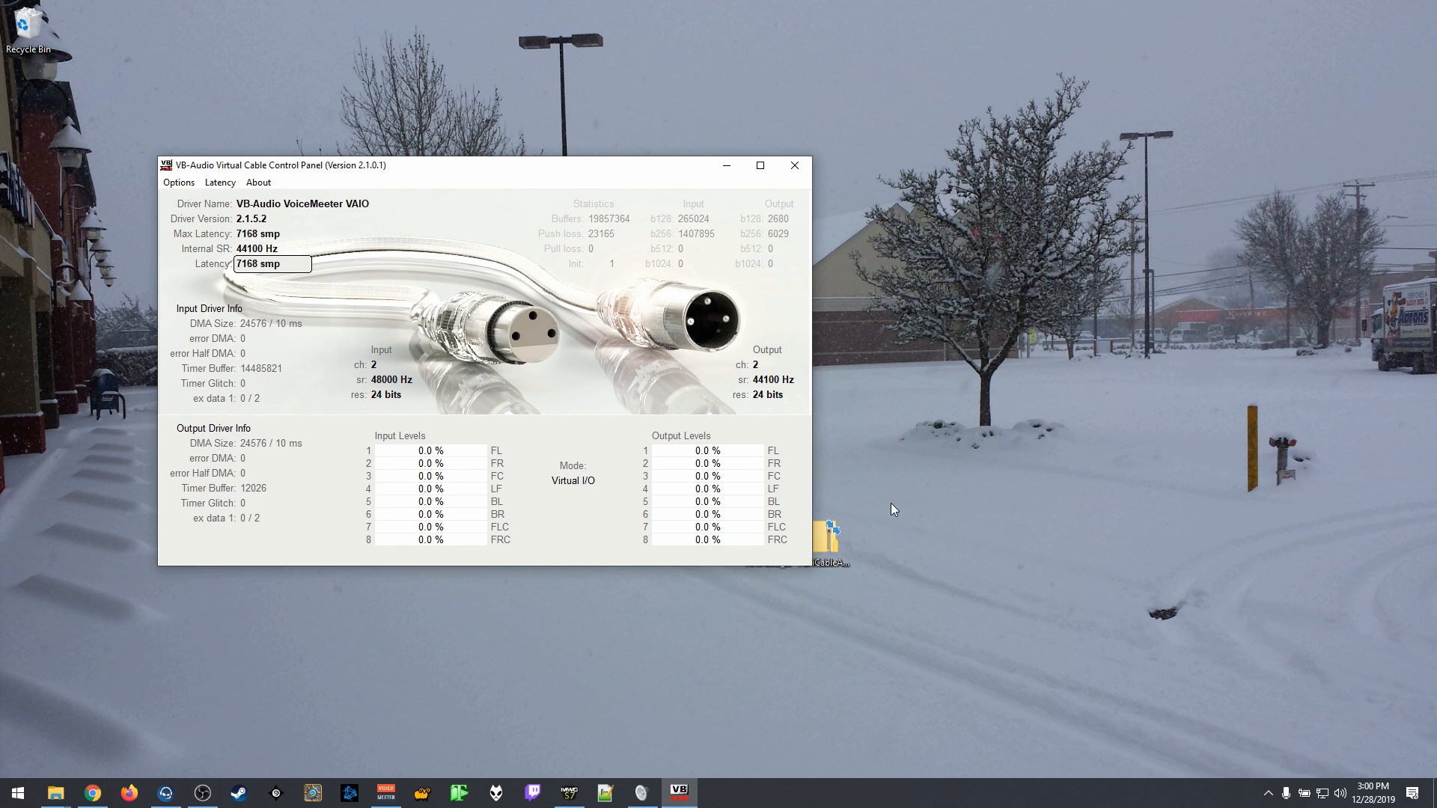
left_click_drag(529, 166, 849, 68)
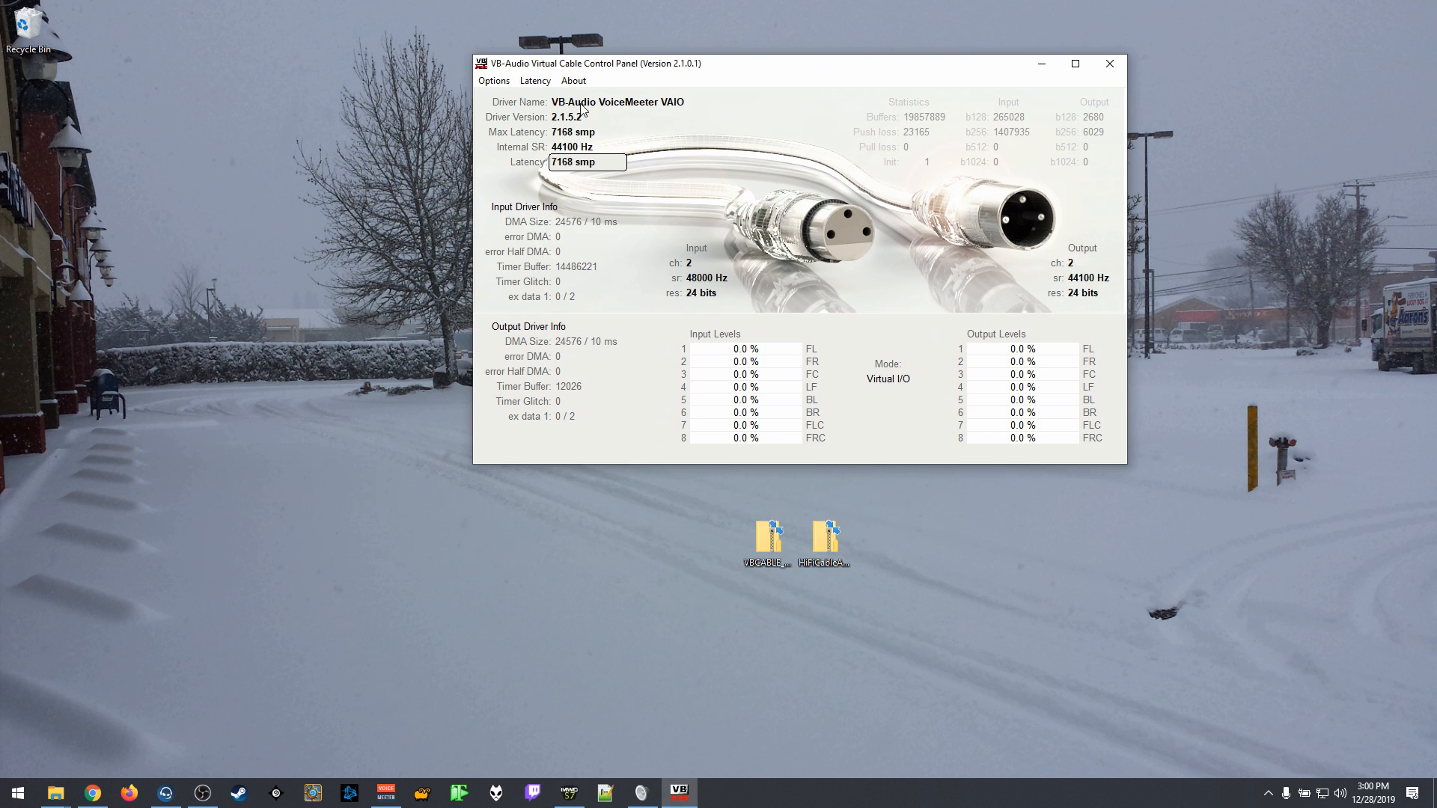
Step: Set the VoiceMeeter VAIO driver's internal sampling rate to 44100 Hz and close the control panel
left_click(494, 83)
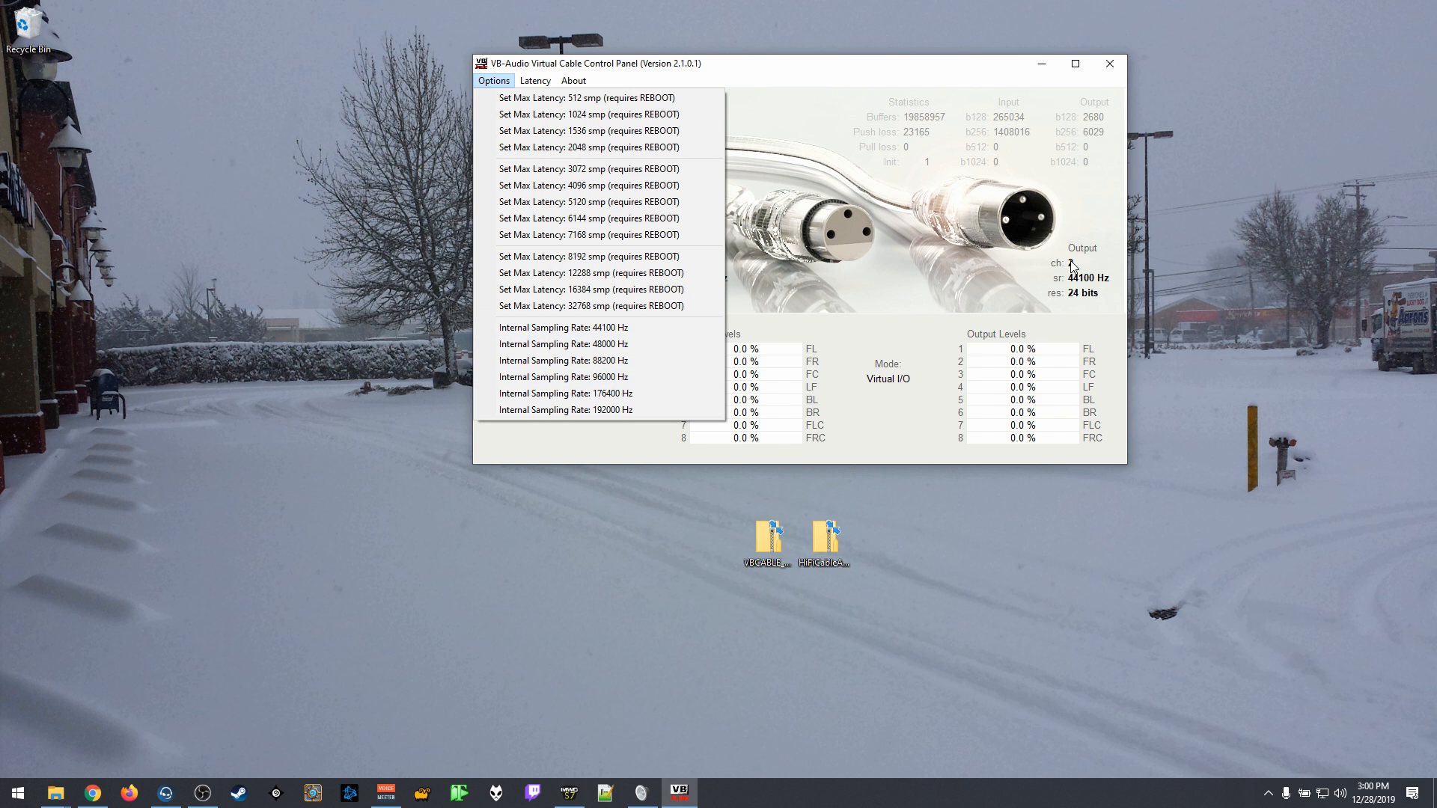
left_click(602, 330)
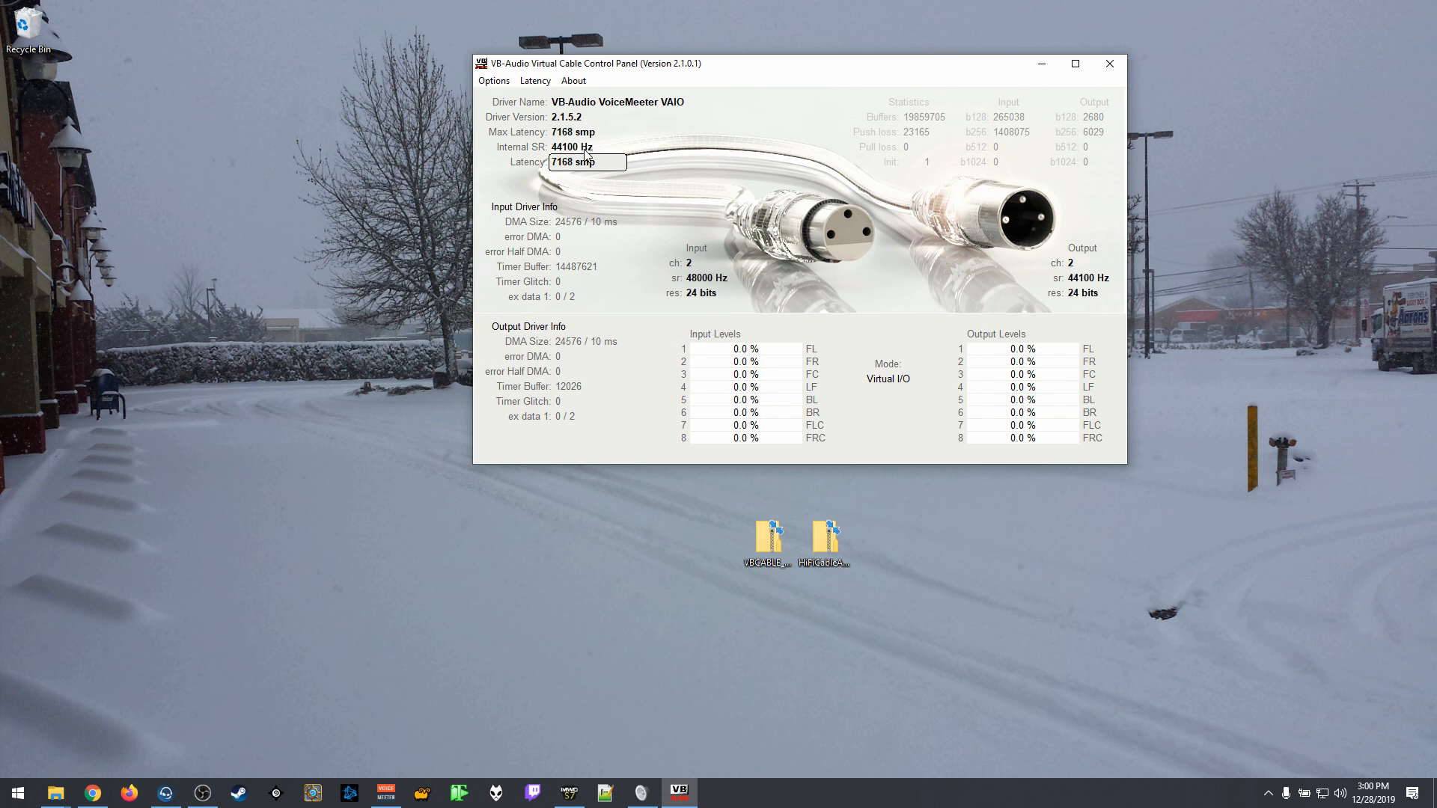
left_click(1110, 64)
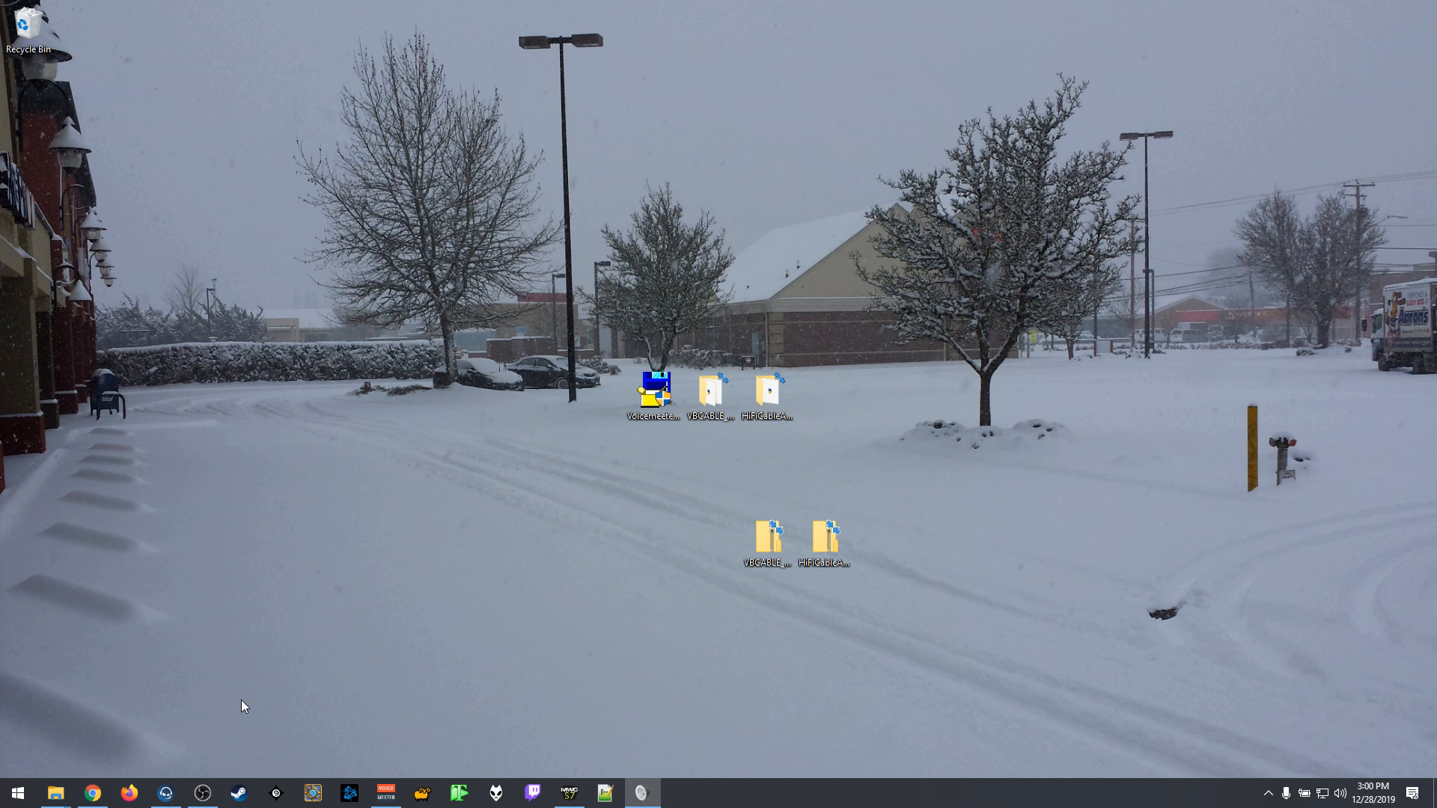
Step: Review the installed VB Audio programs, and bring up the Voicemeeter mixer with its window repositioned
left_click(18, 793)
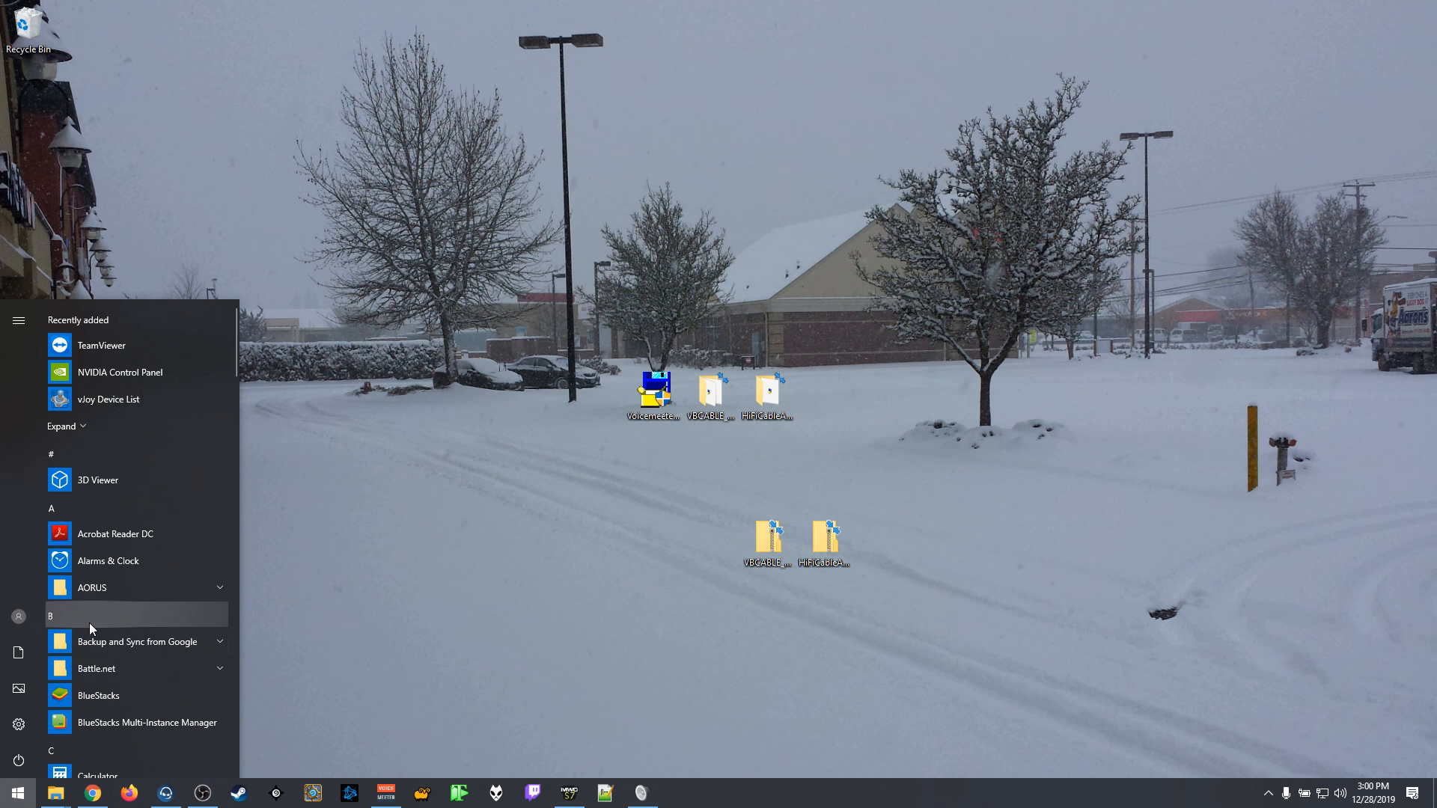
left_click(90, 624)
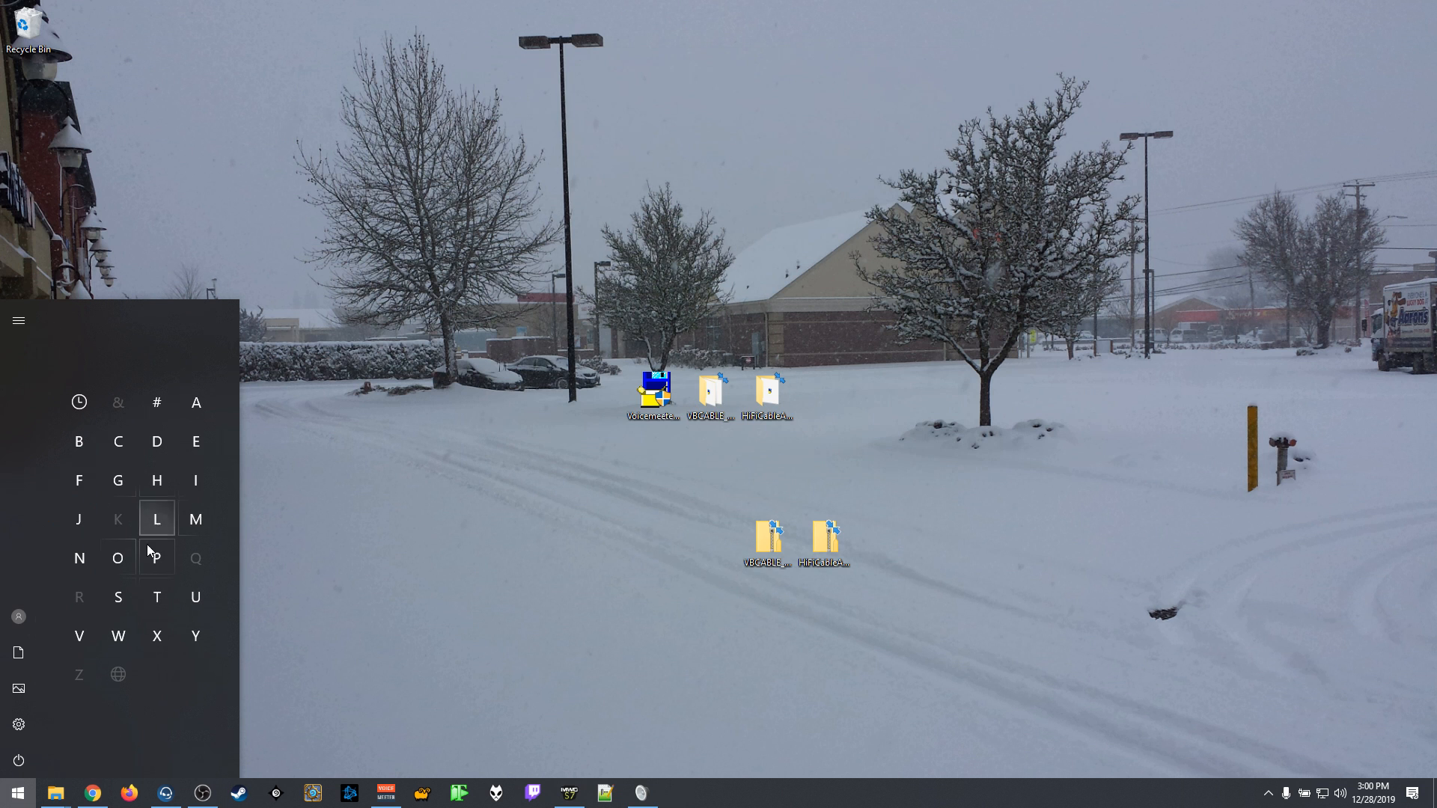
left_click(92, 644)
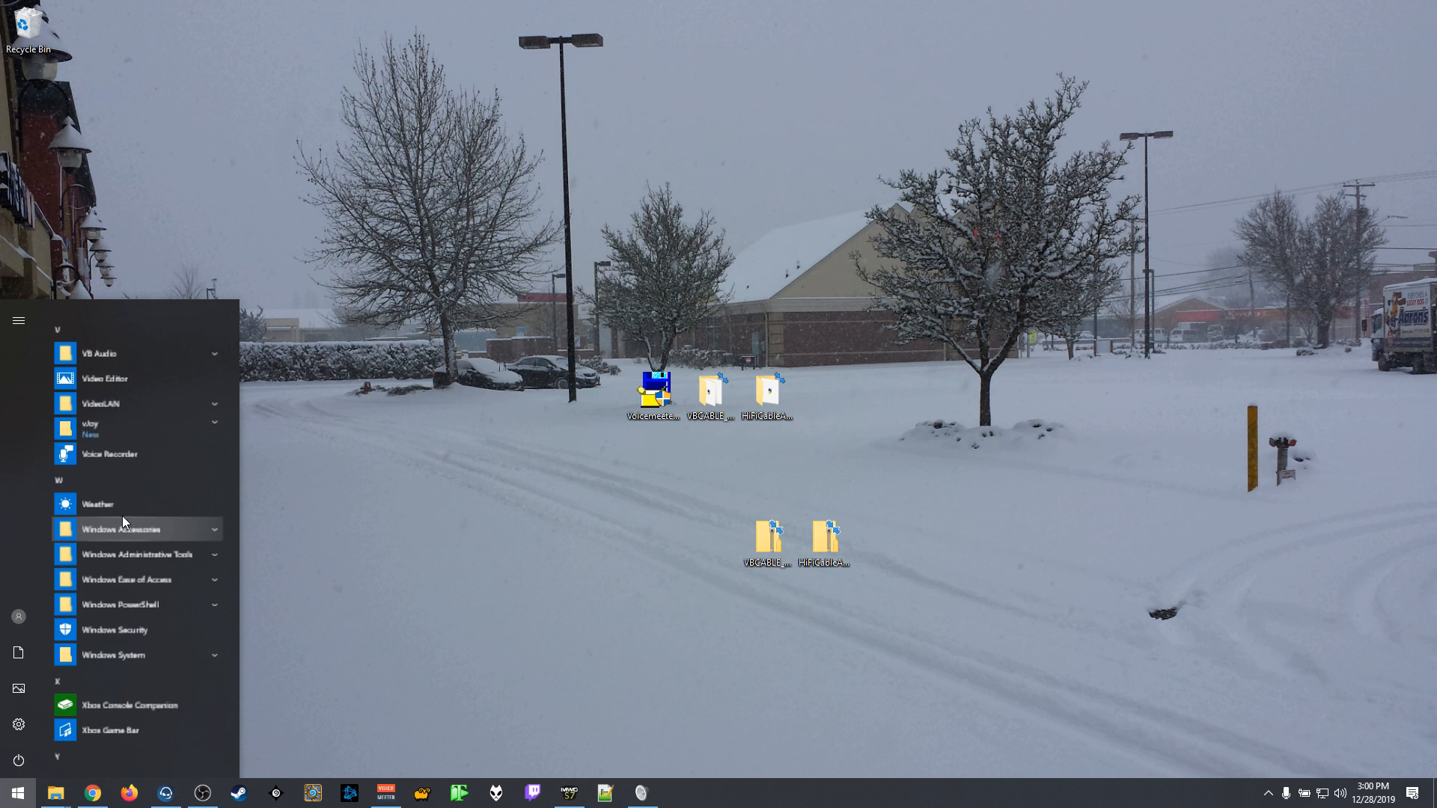
left_click(110, 345)
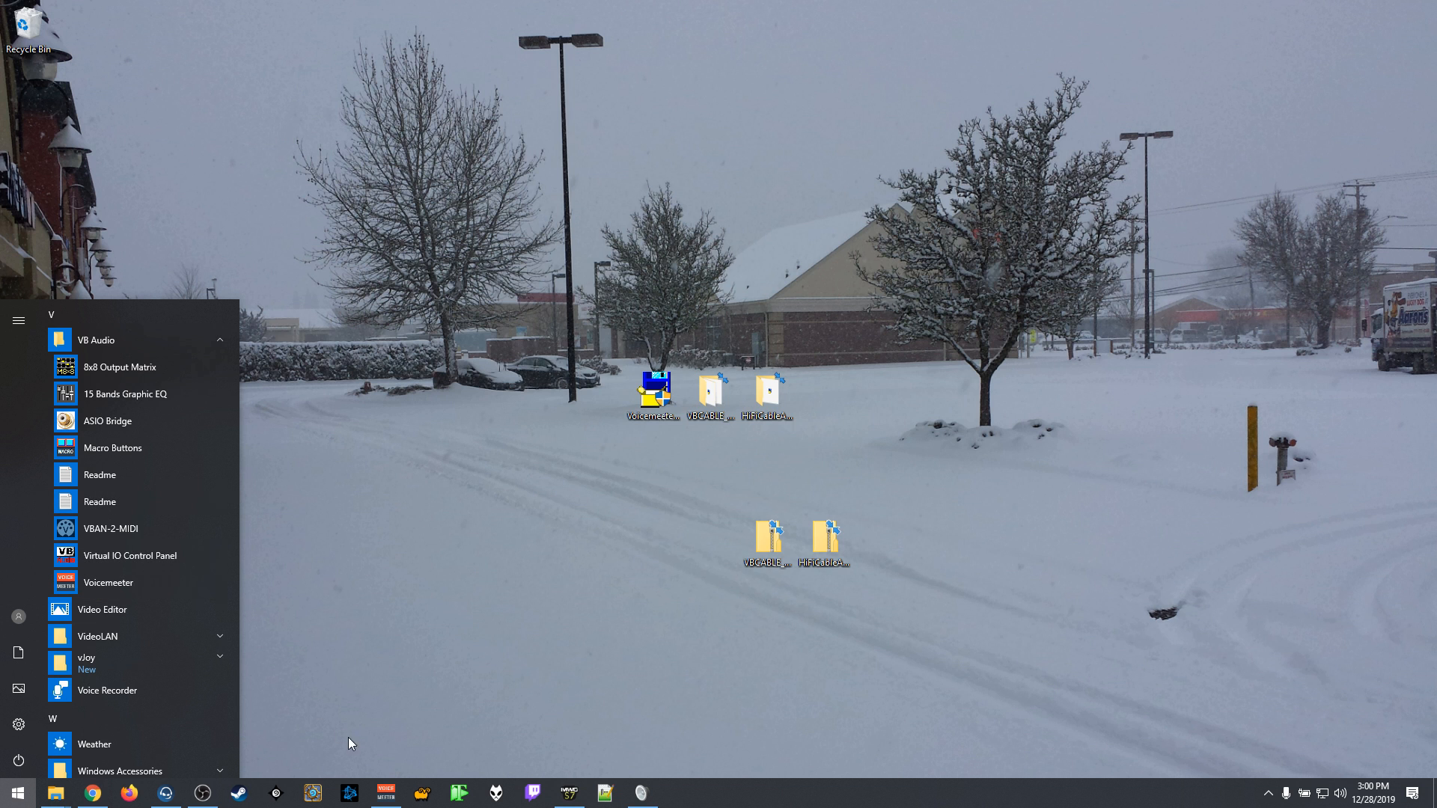
left_click(400, 802)
left_click_drag(1009, 47, 466, 27)
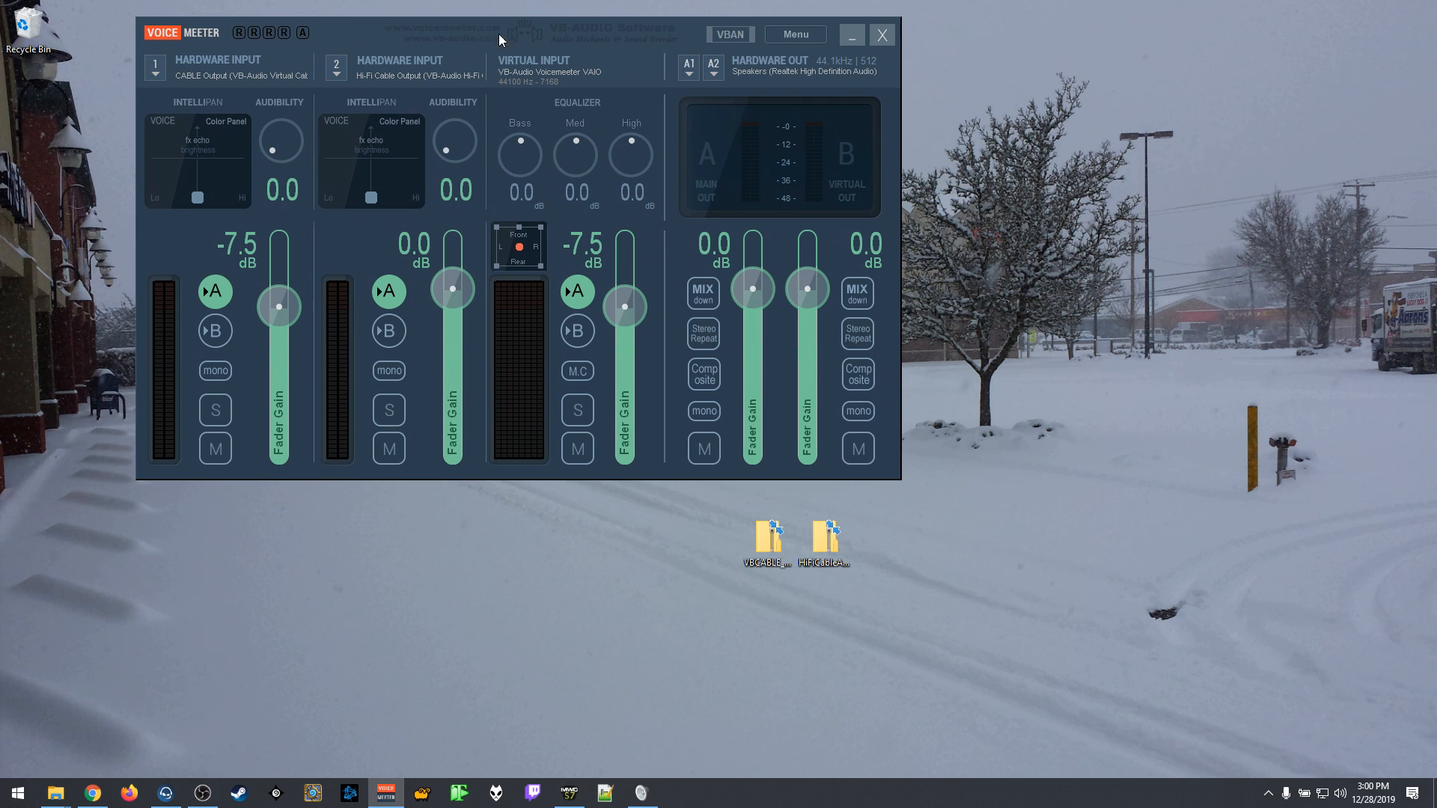
Step: Review the device choices for Hardware Input 1 and Hardware Input 2 without changing either selection
left_click(157, 75)
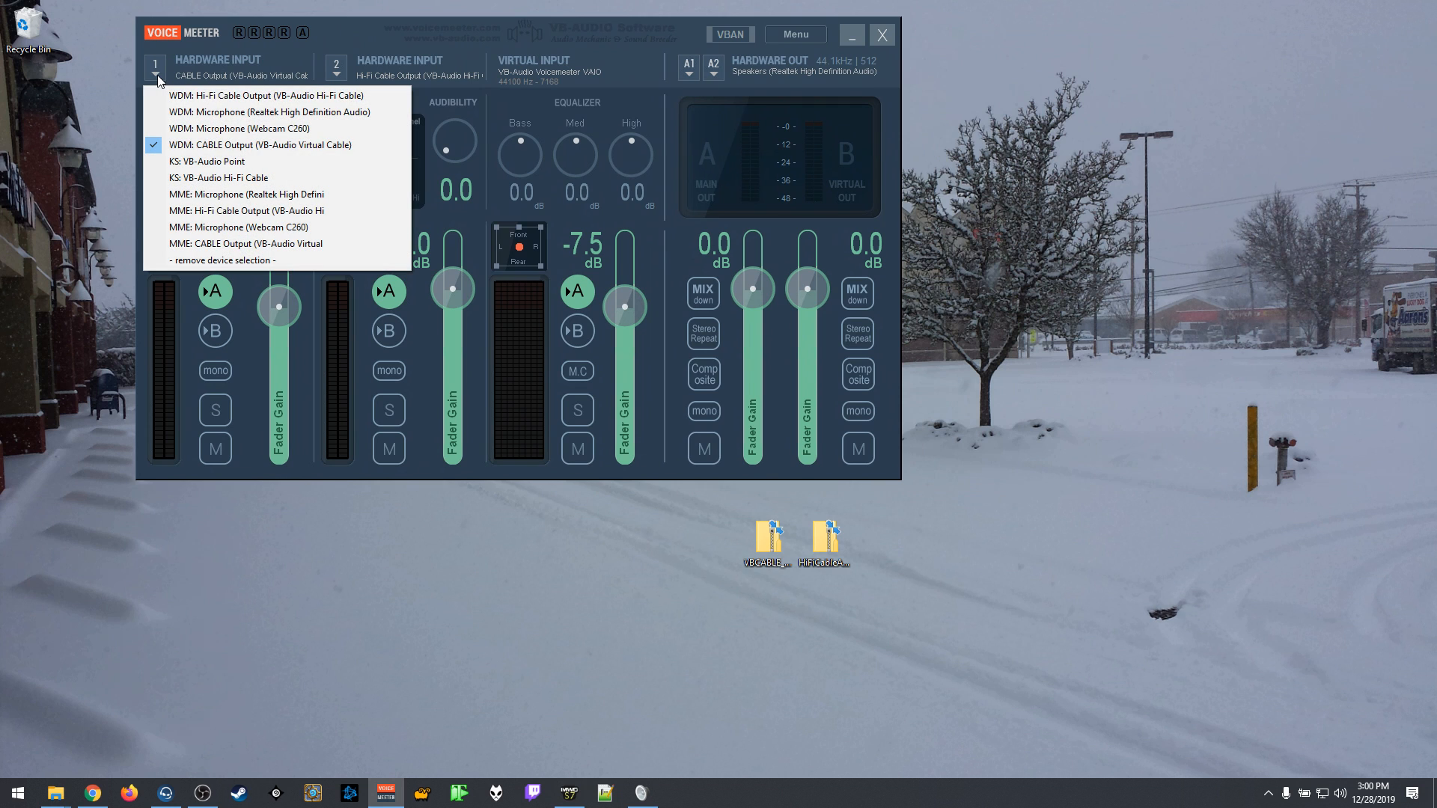
left_click(336, 73)
left_click(336, 73)
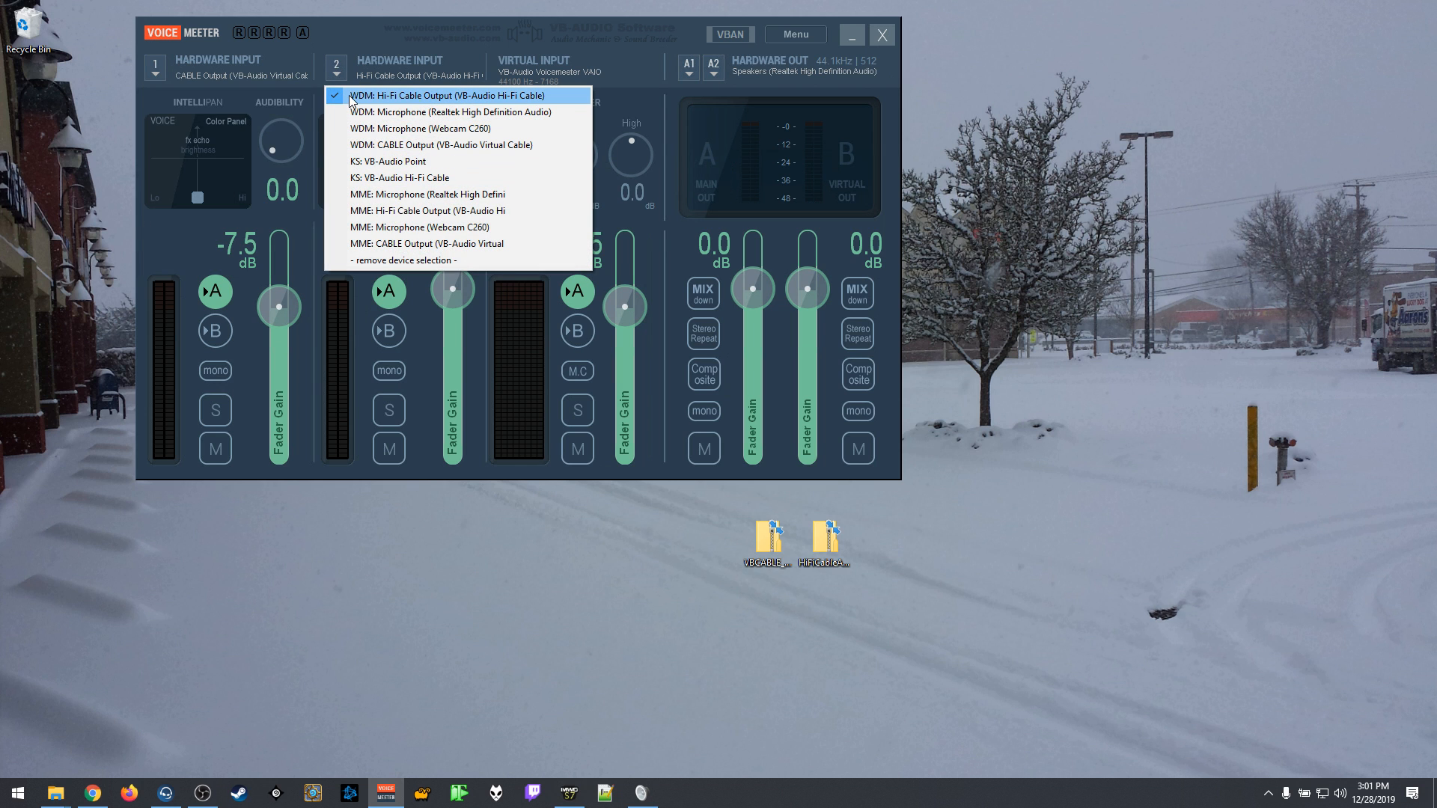
left_click(506, 51)
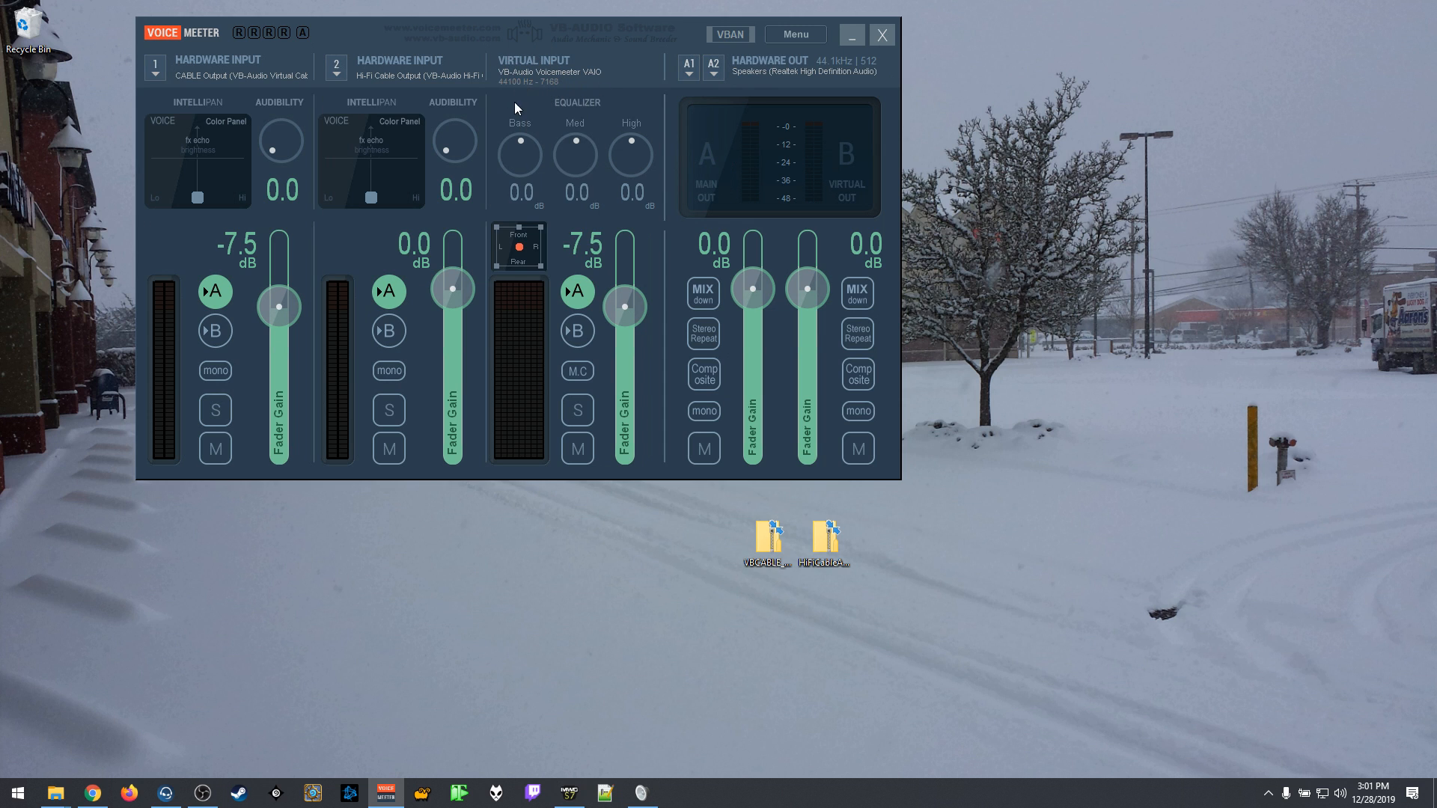
Step: Reposition the mixer window and review the device choices for hardware output A1 without changing the selection
left_click_drag(426, 30, 622, 61)
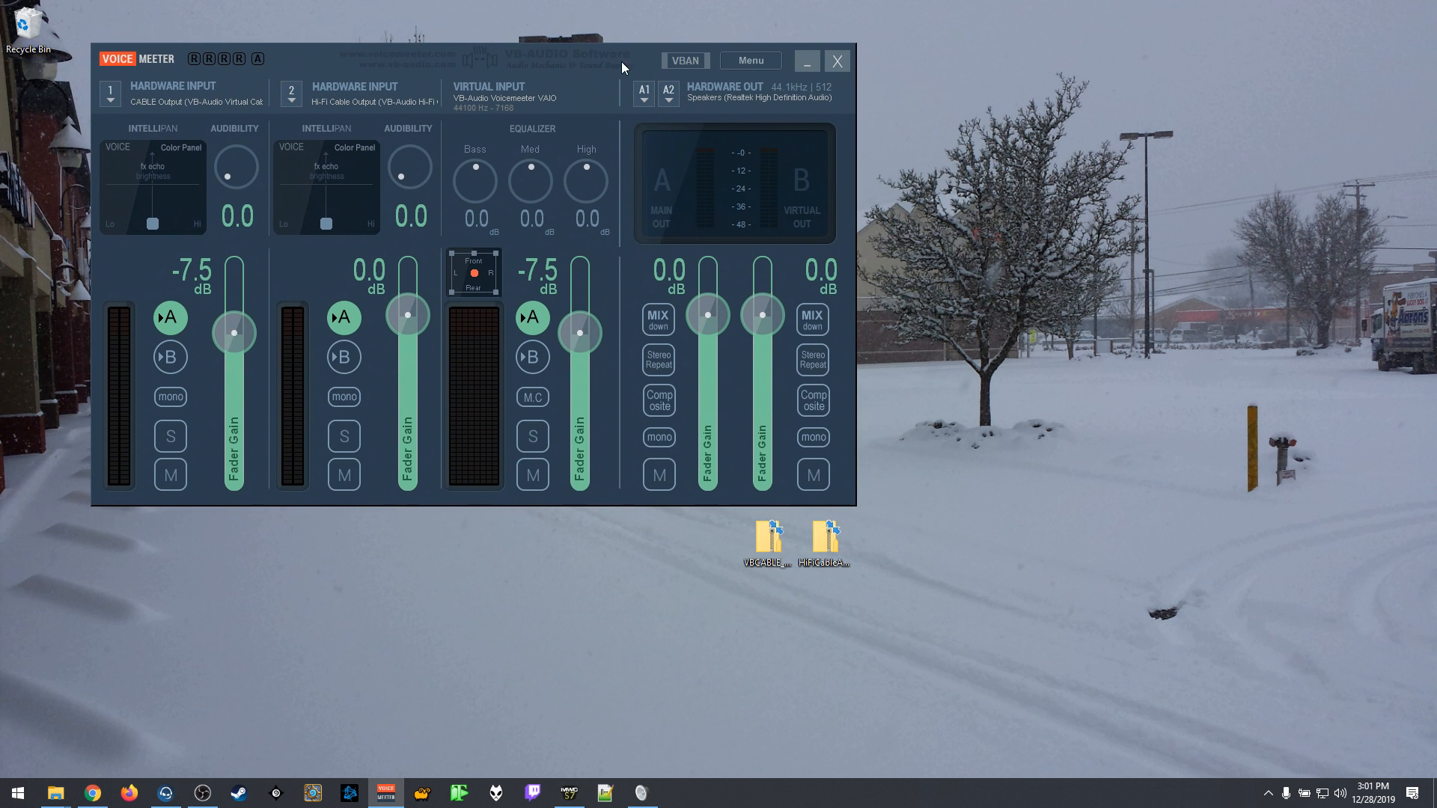
left_click(647, 91)
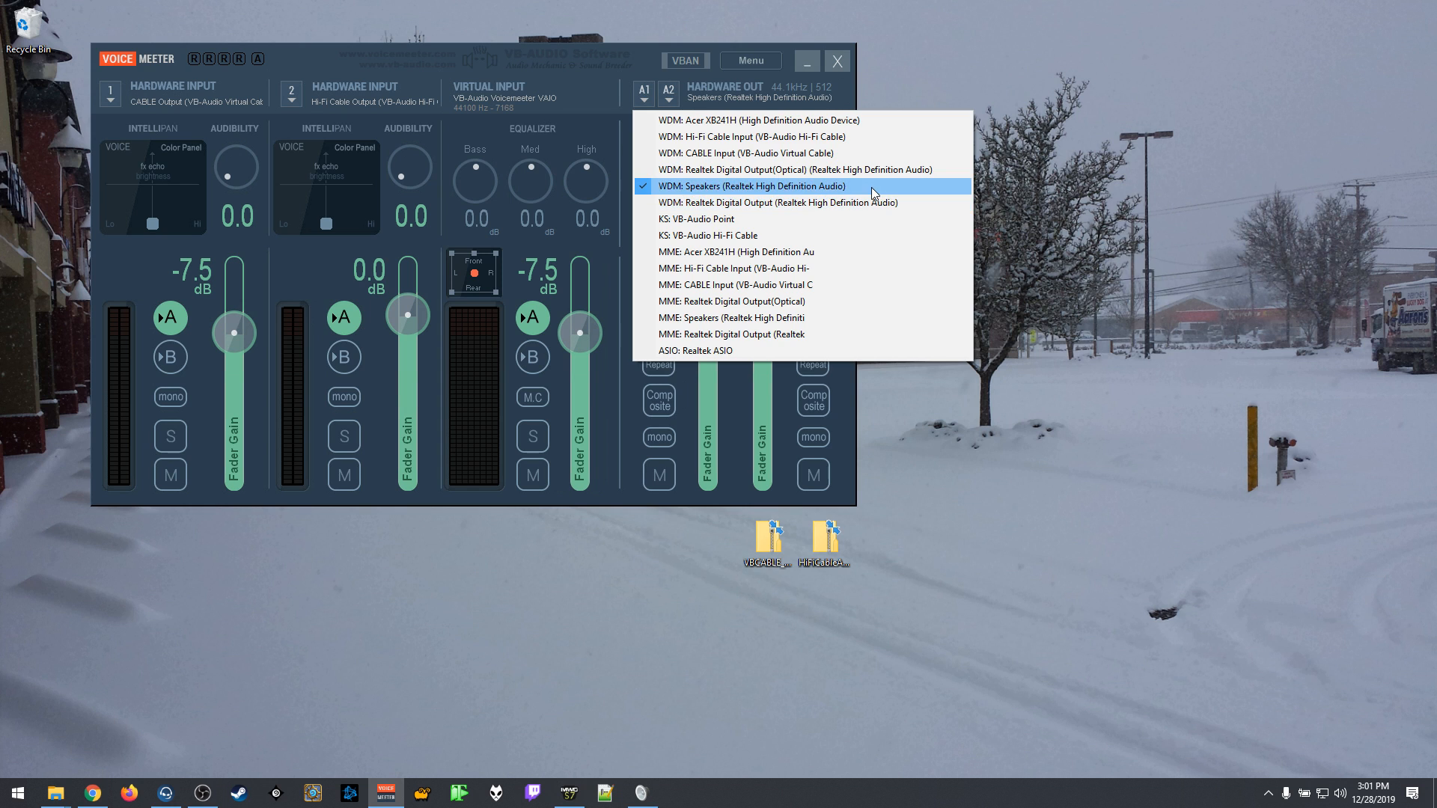
left_click(608, 56)
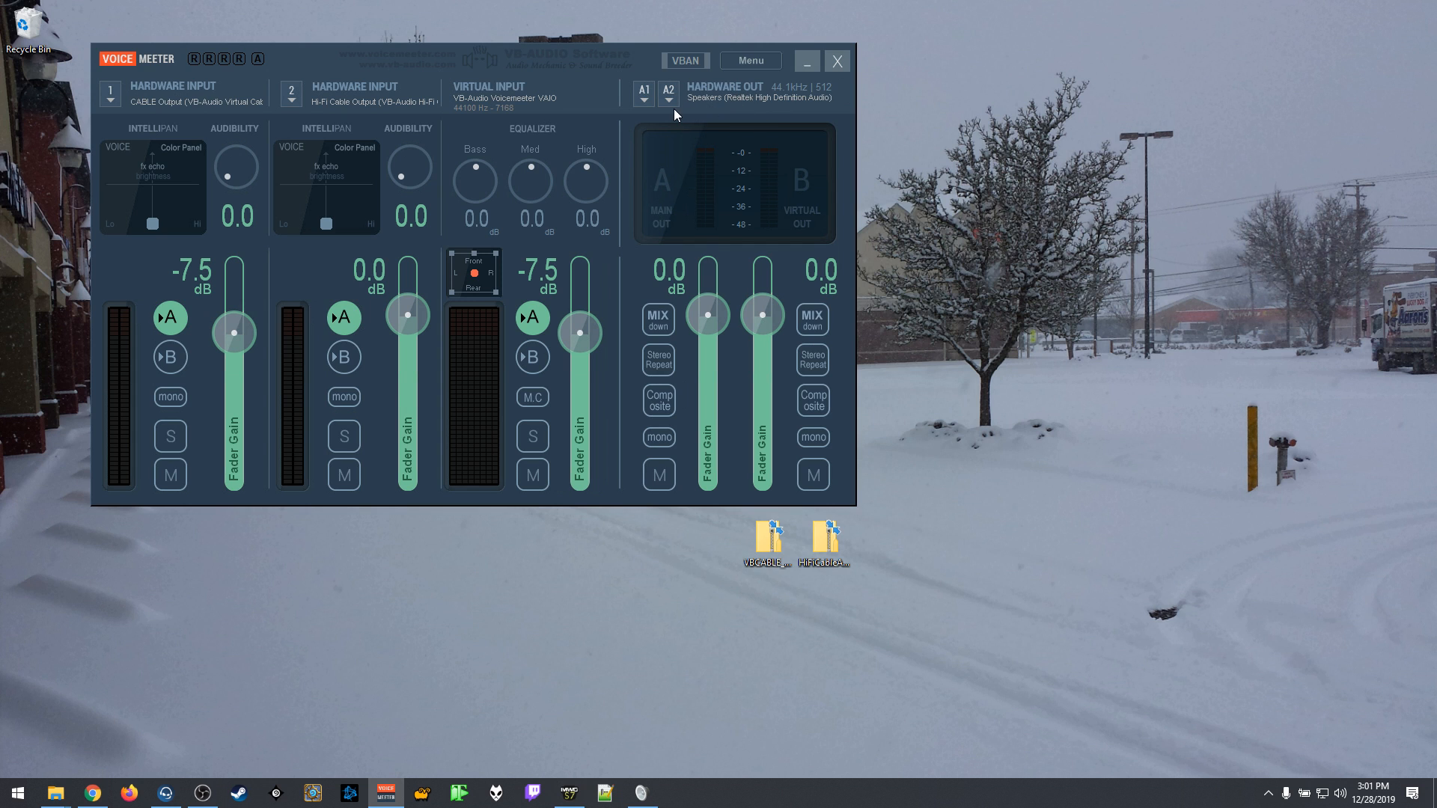
Step: Reposition the mixer window and select VoiceMeeter Input (VB-Audio VoiceMeeter VAIO) as the Windows playback device
left_click_drag(285, 60, 270, 33)
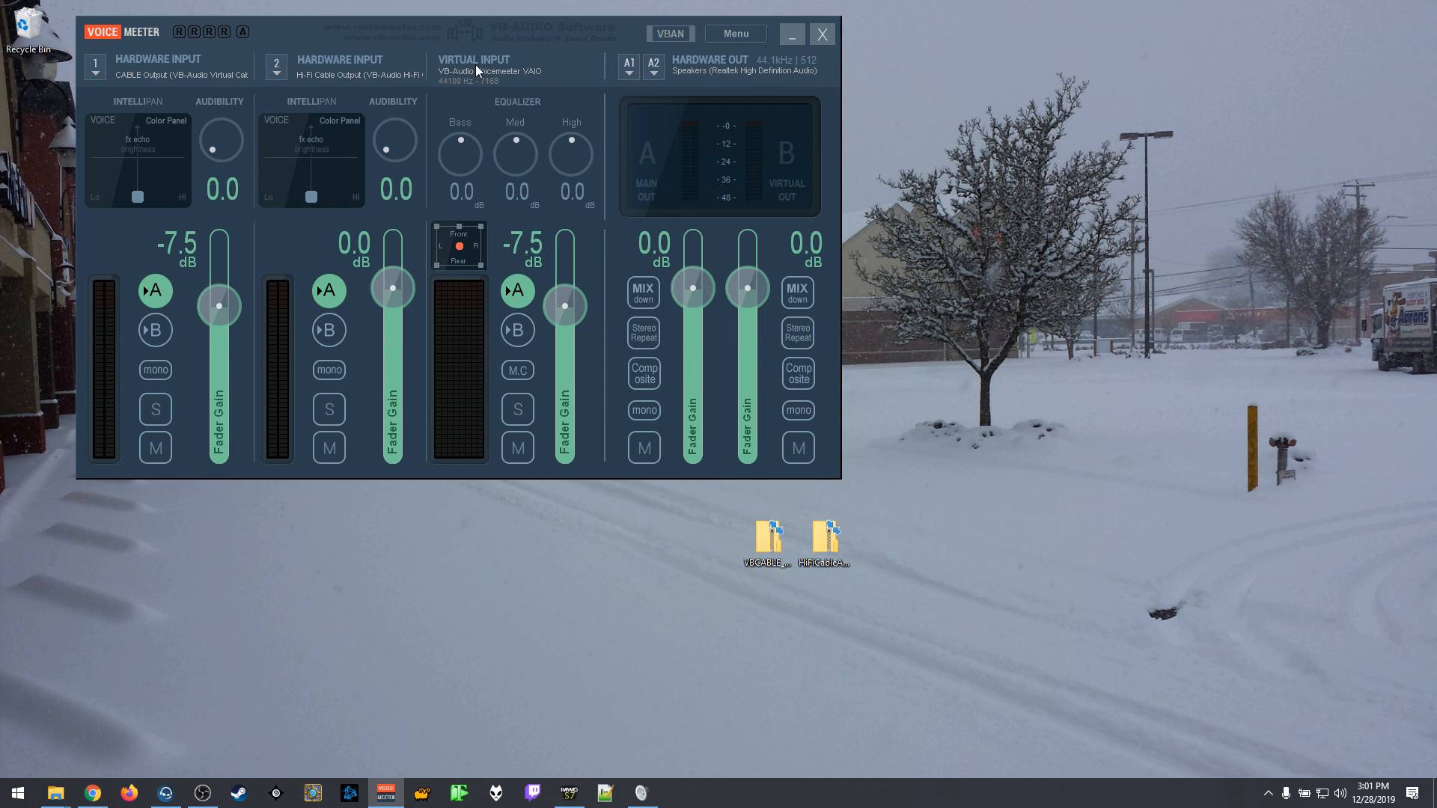
left_click(1341, 794)
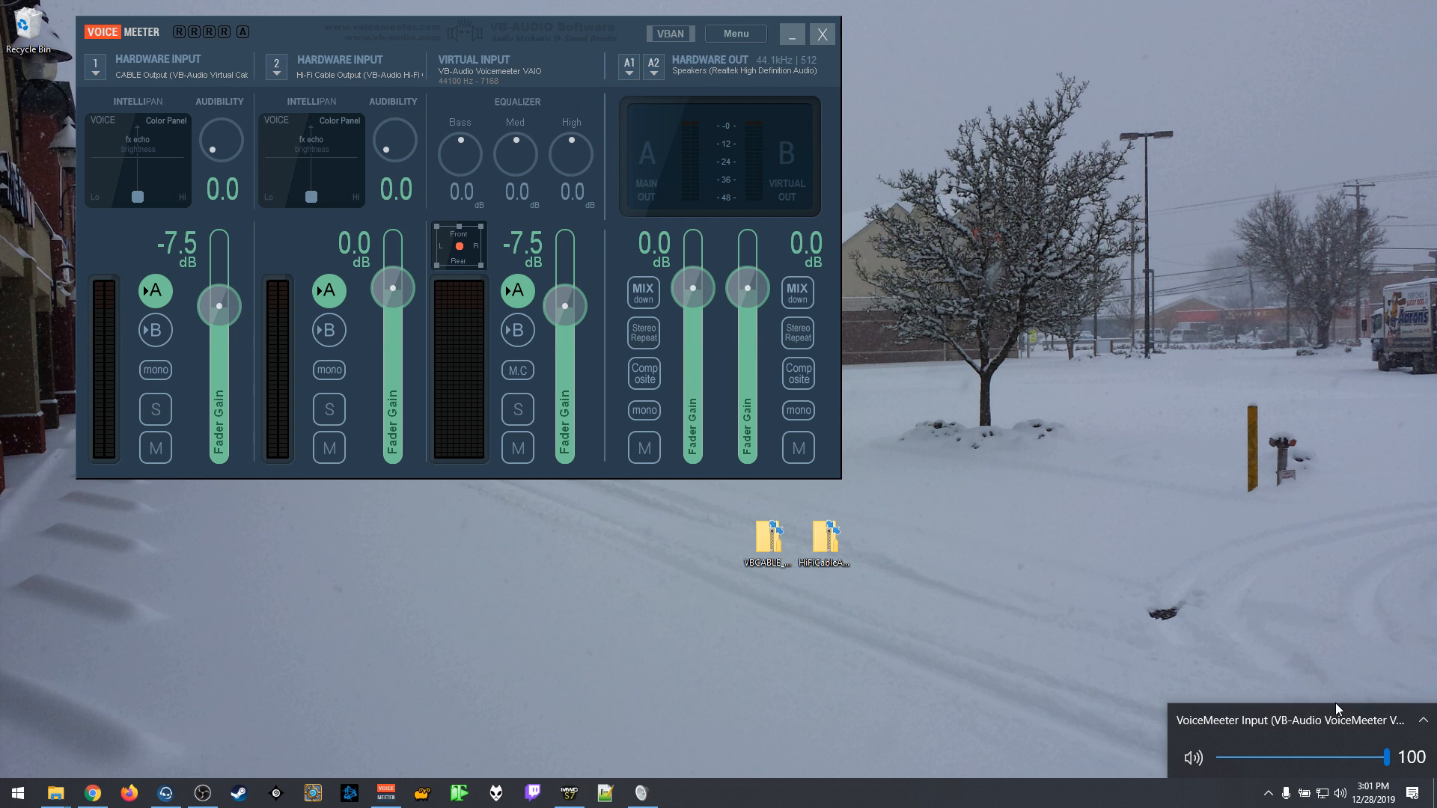
left_click(1346, 663)
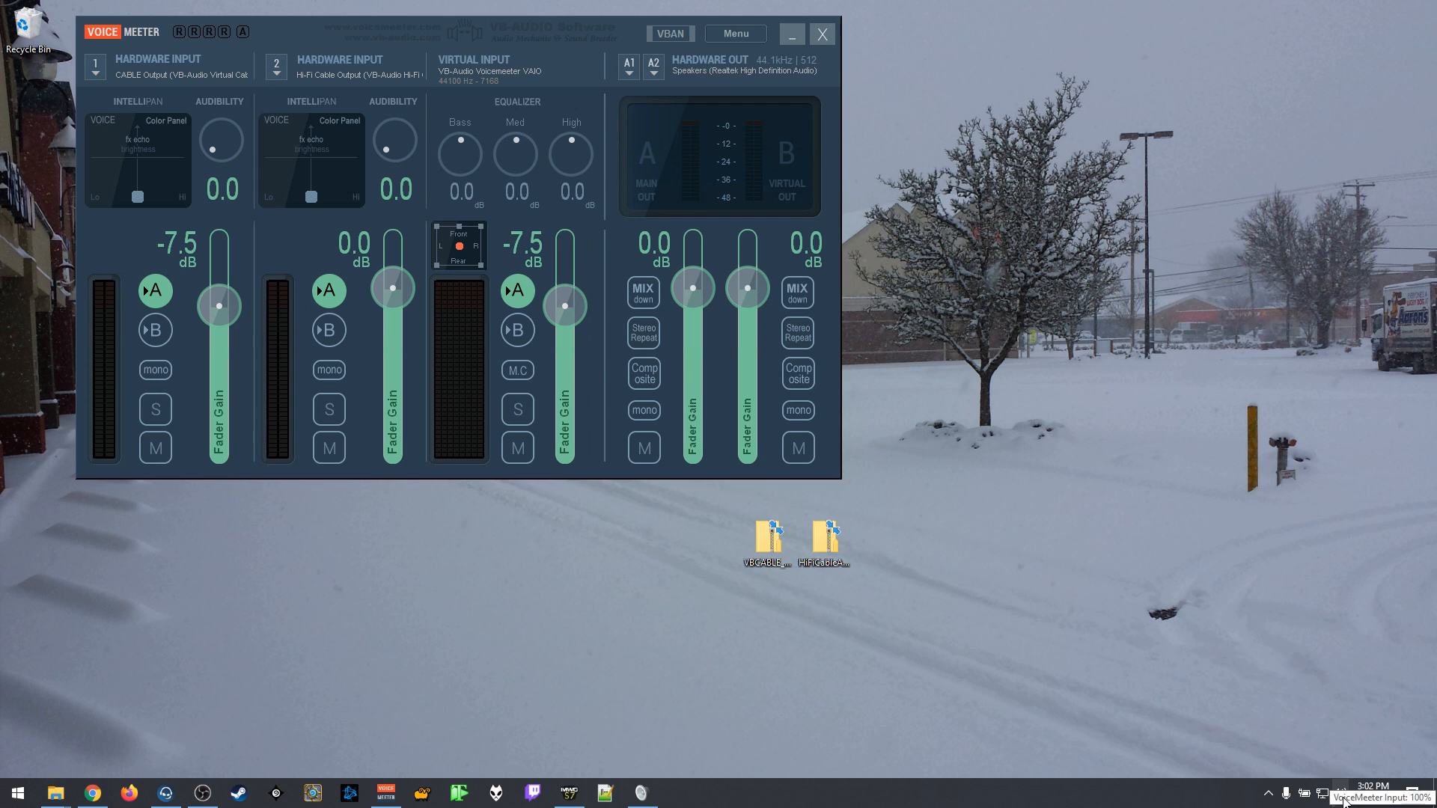
left_click(1340, 795)
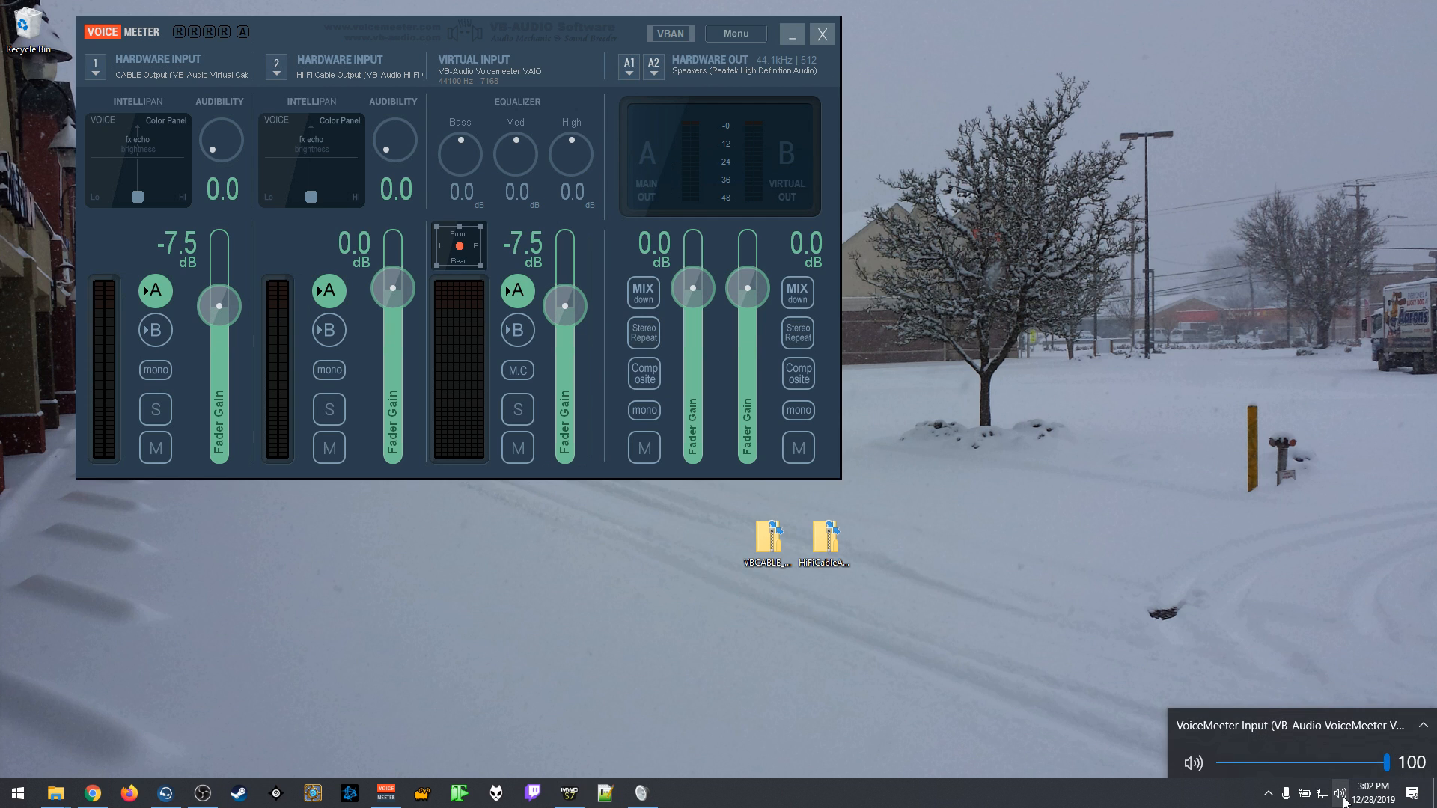
left_click(1345, 734)
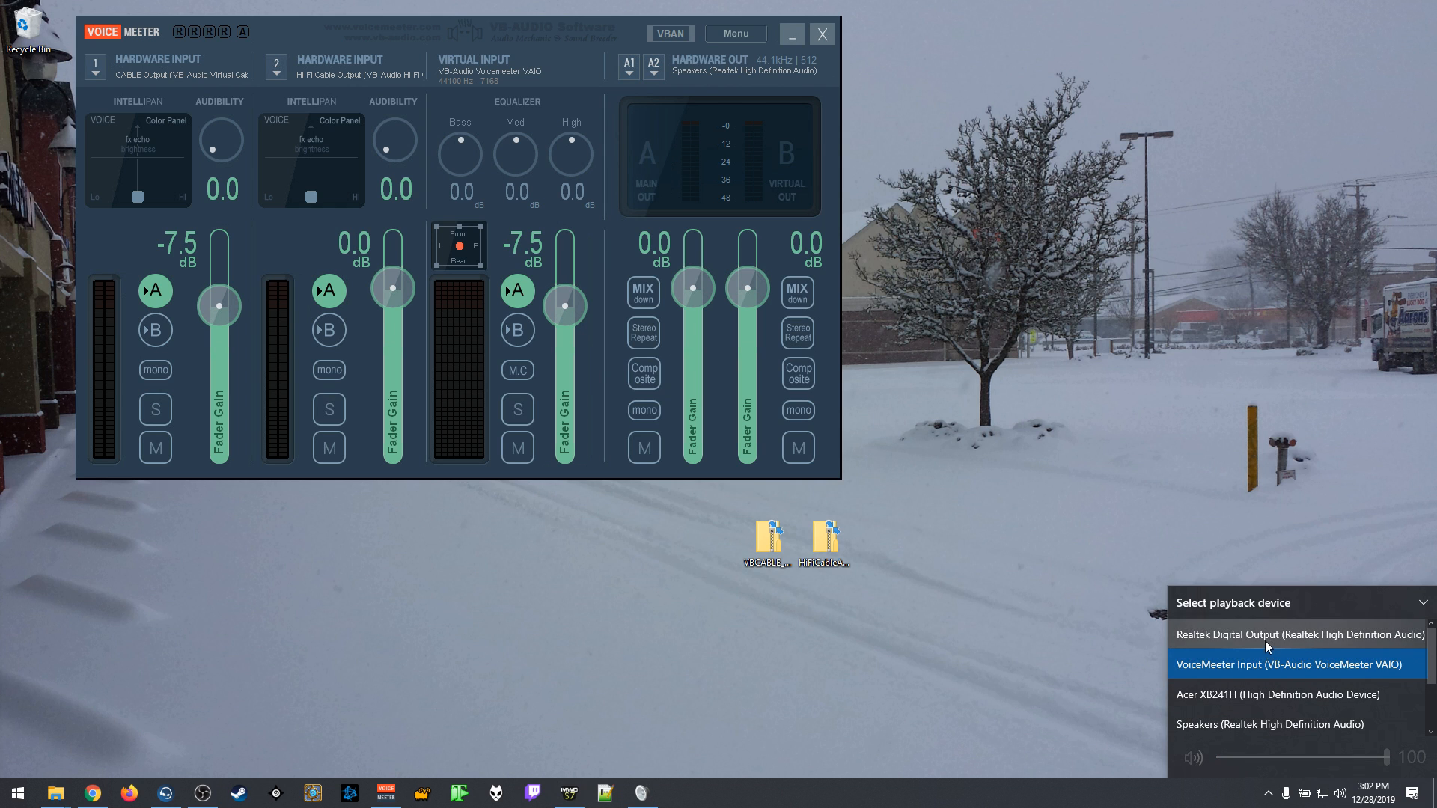
scroll(1268, 646, "down", 1)
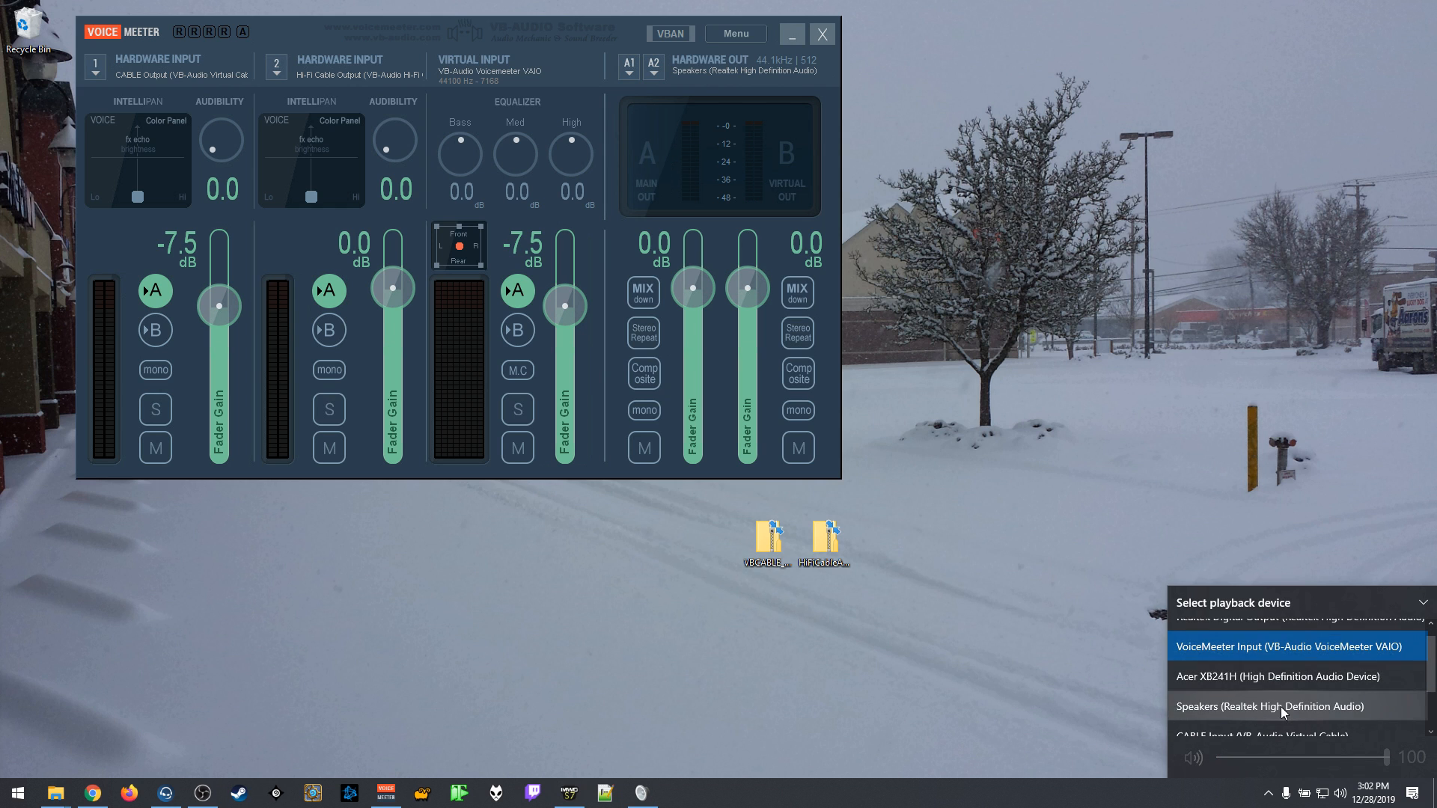
left_click(1238, 654)
left_click(1018, 634)
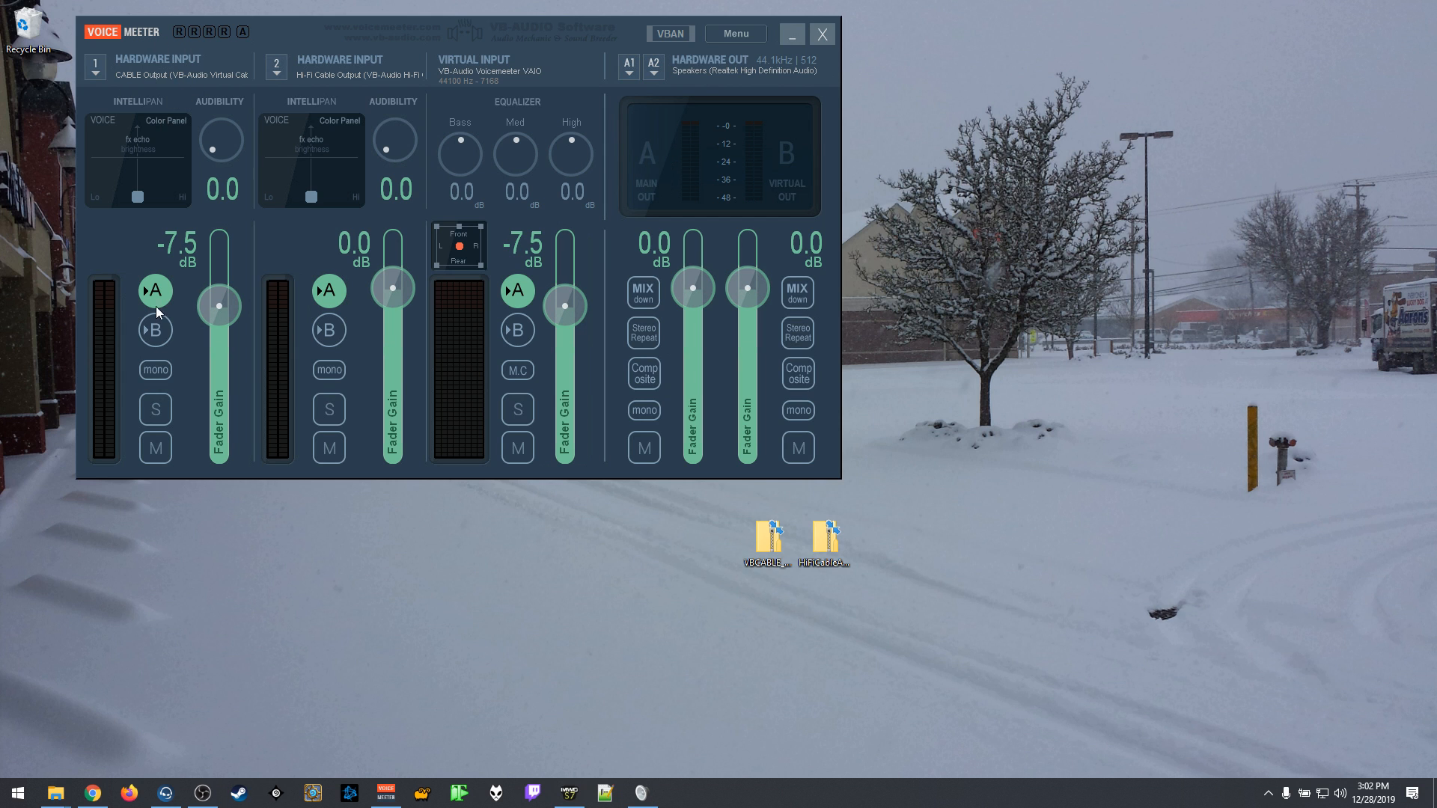
Step: Switch to TeamSpeak's playback options, place the dialog beside the mixer, and play and stop the test sound through CABLE Input
left_click(166, 793)
left_click_drag(720, 597, 741, 133)
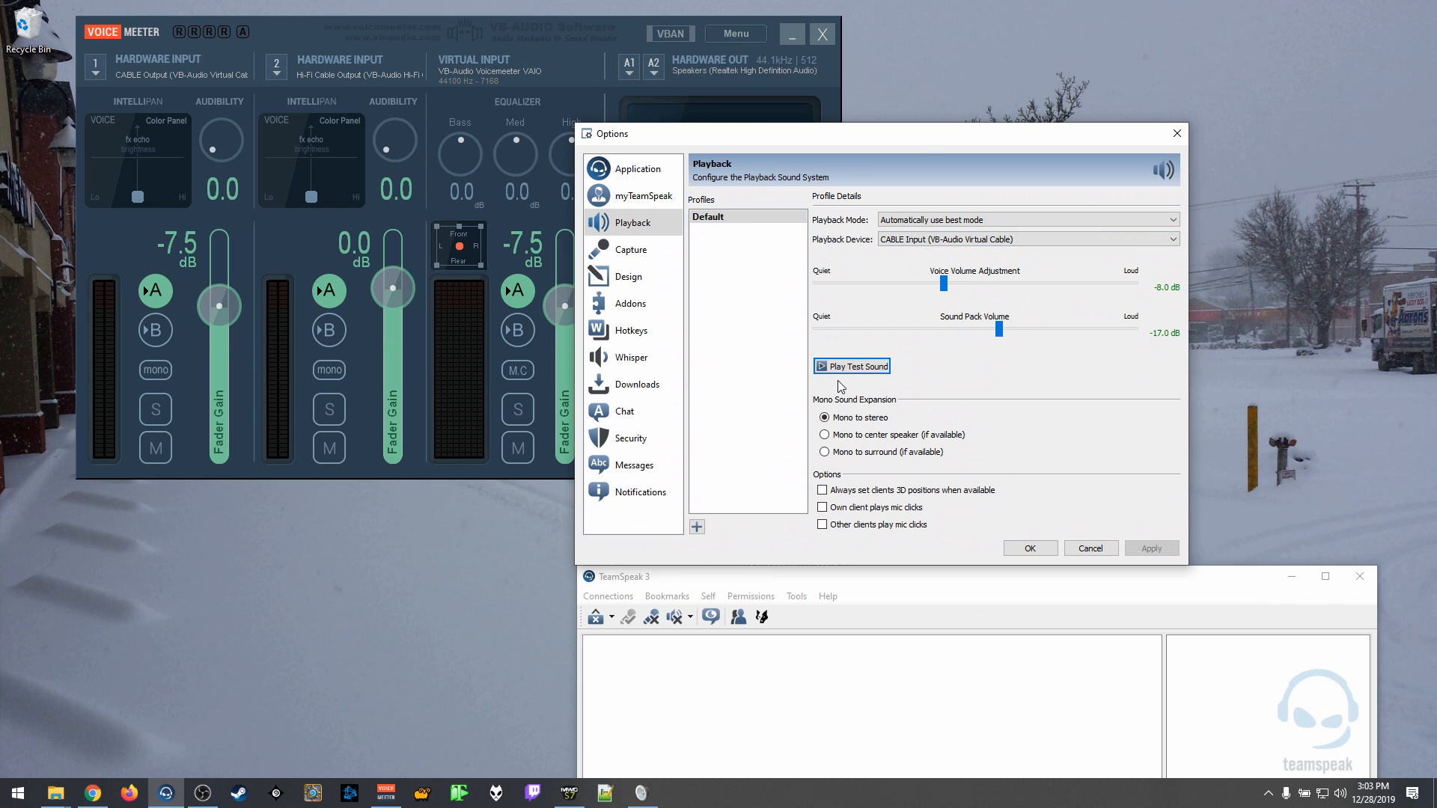
left_click_drag(900, 133, 1040, 71)
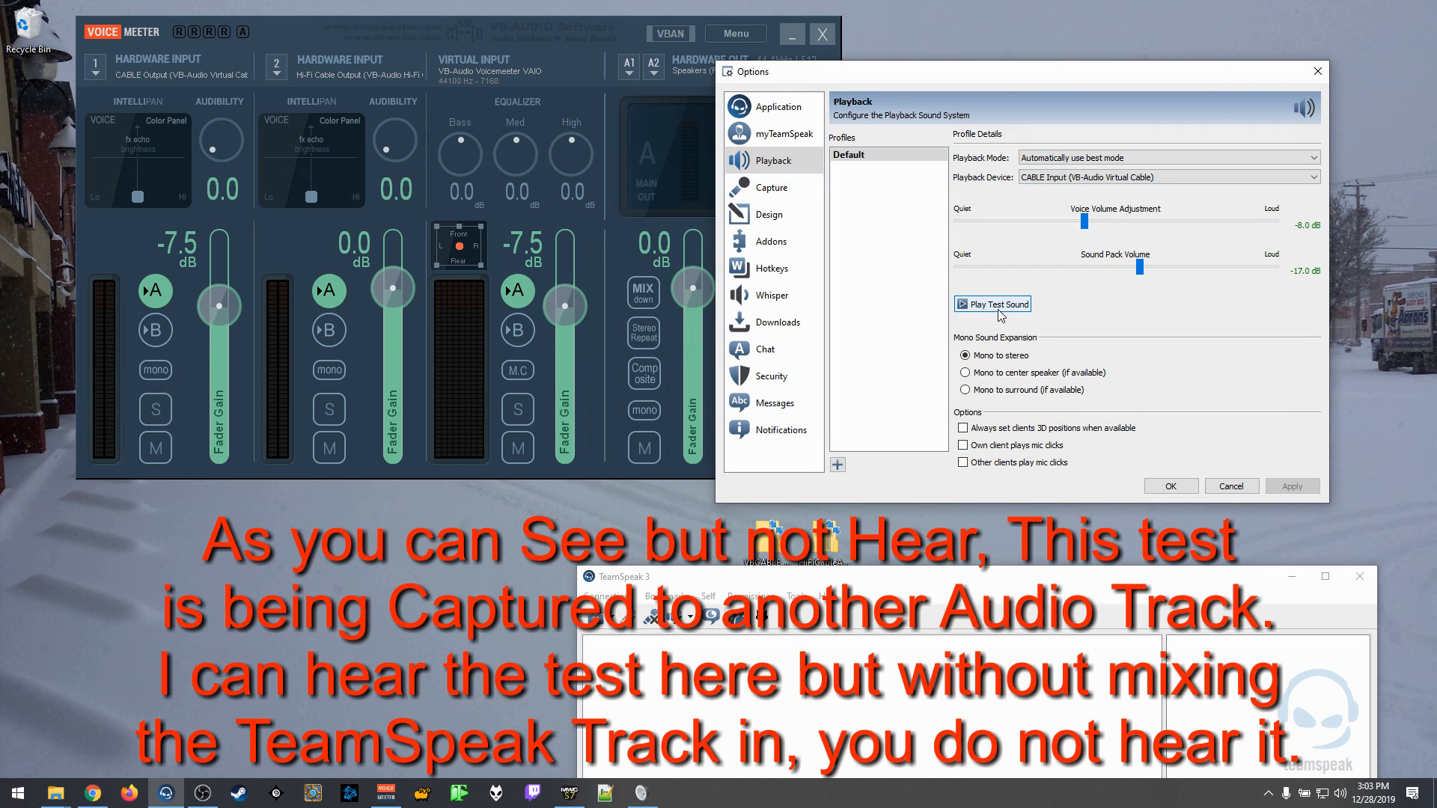
left_click(1000, 308)
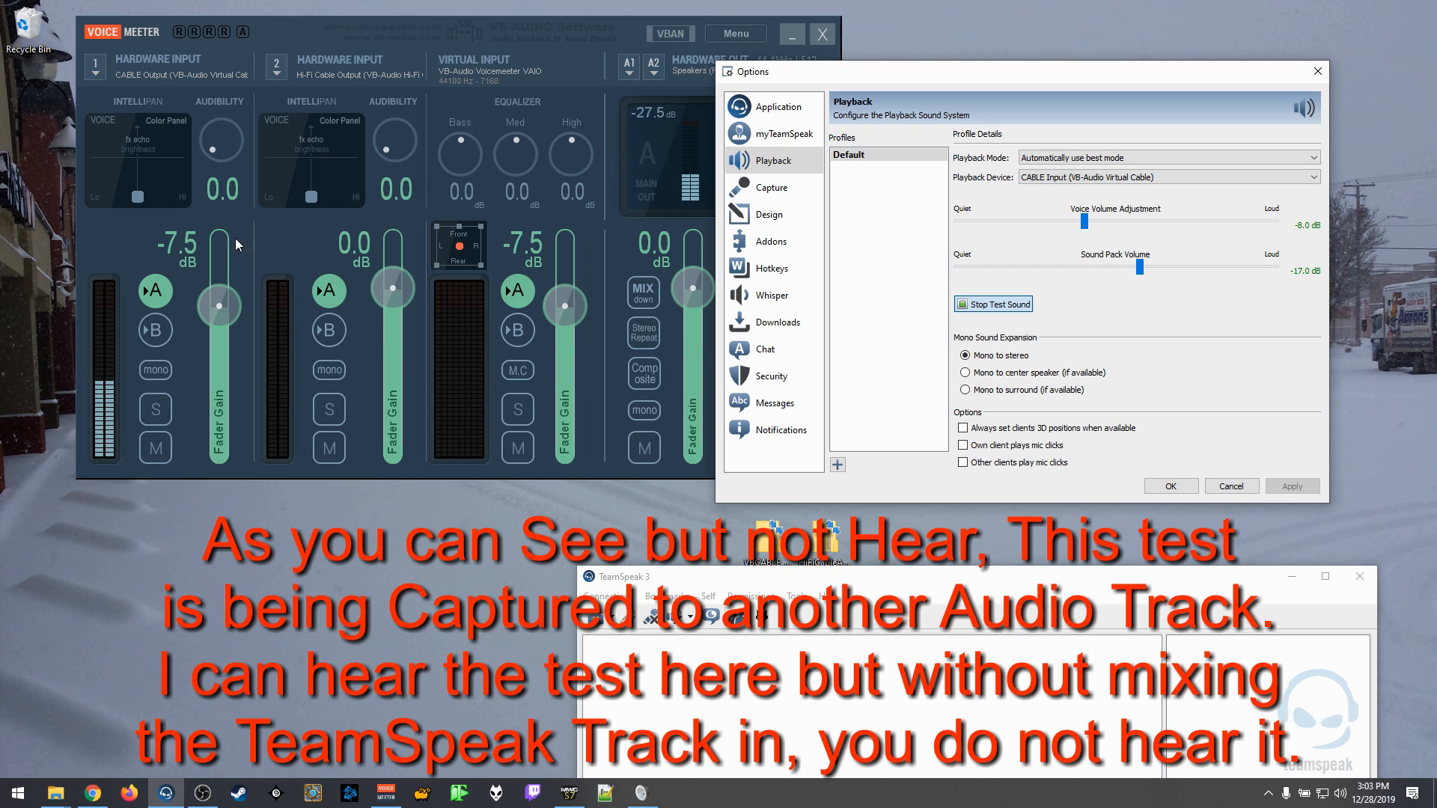
left_click(993, 303)
Step: Reposition and close the TeamSpeak options, and minimize the TeamSpeak window
left_click_drag(903, 77, 1017, 109)
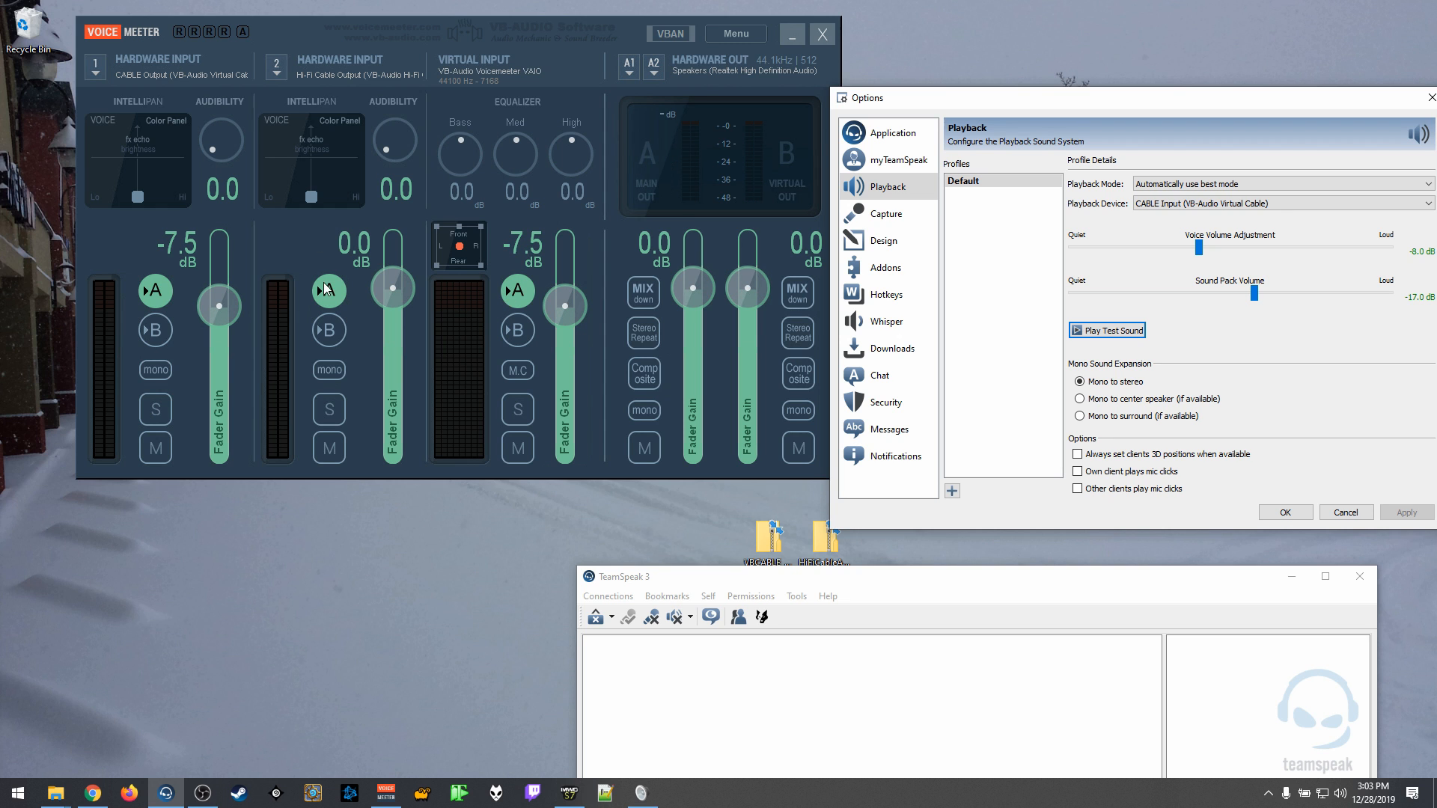
left_click_drag(1323, 106, 1130, 96)
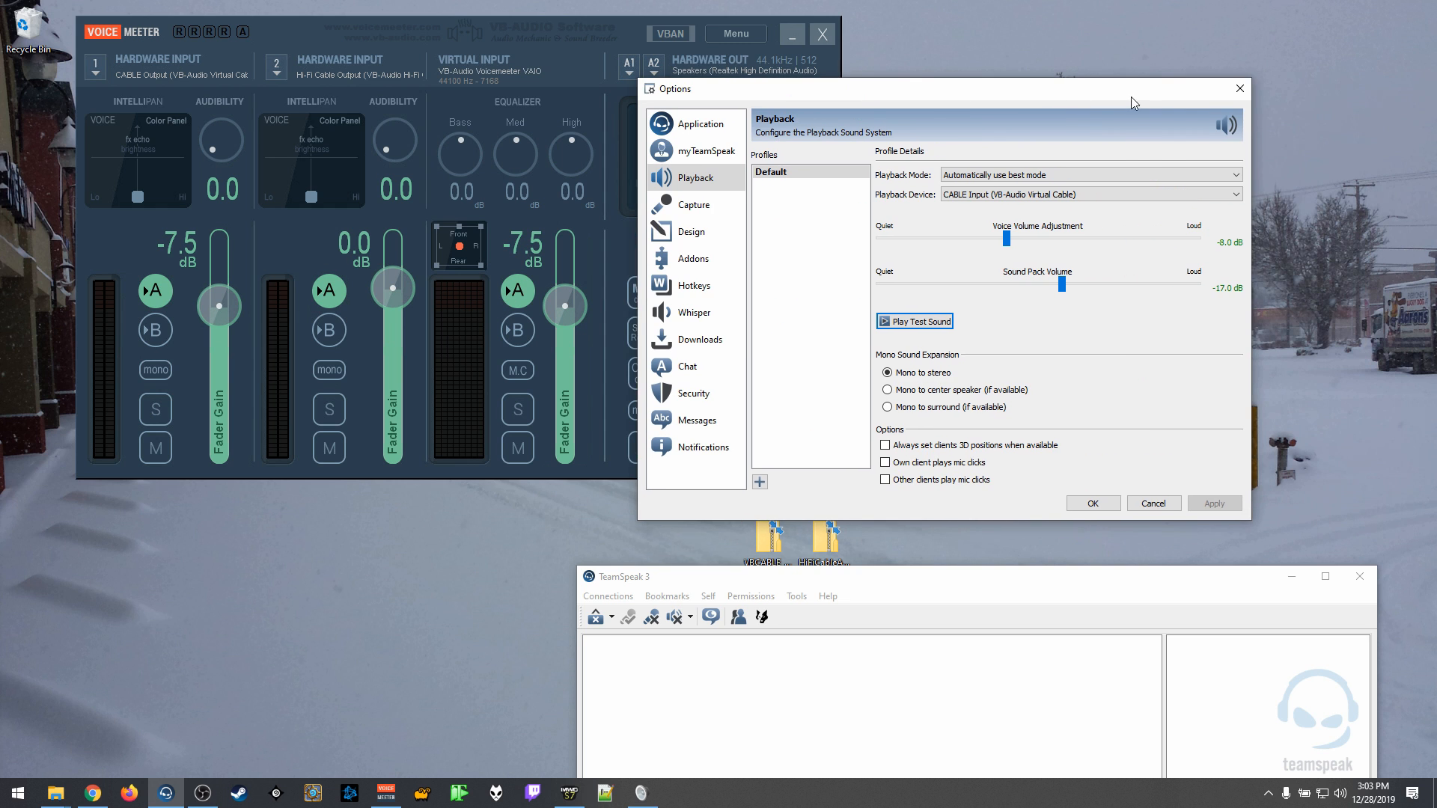
left_click(1240, 91)
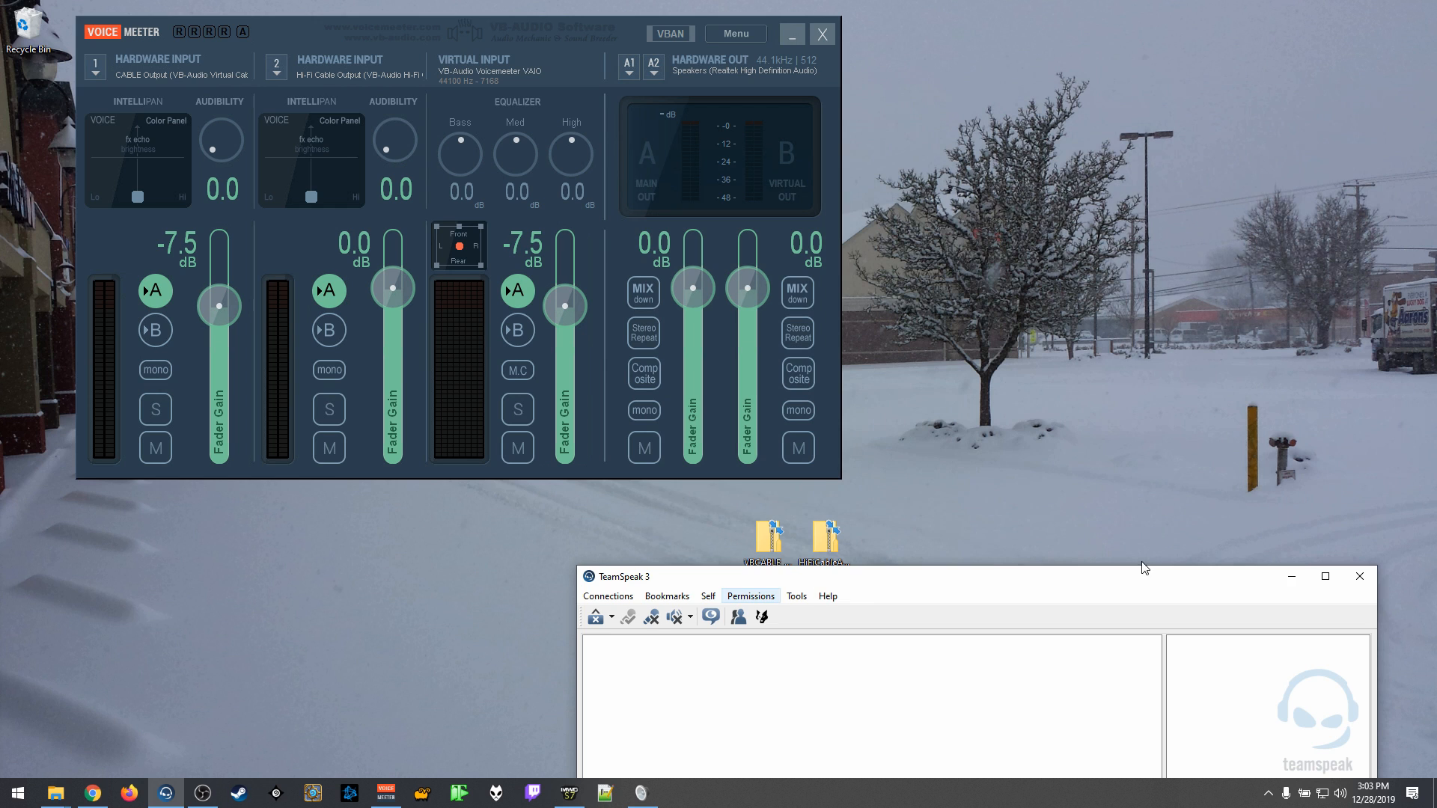
left_click(1293, 581)
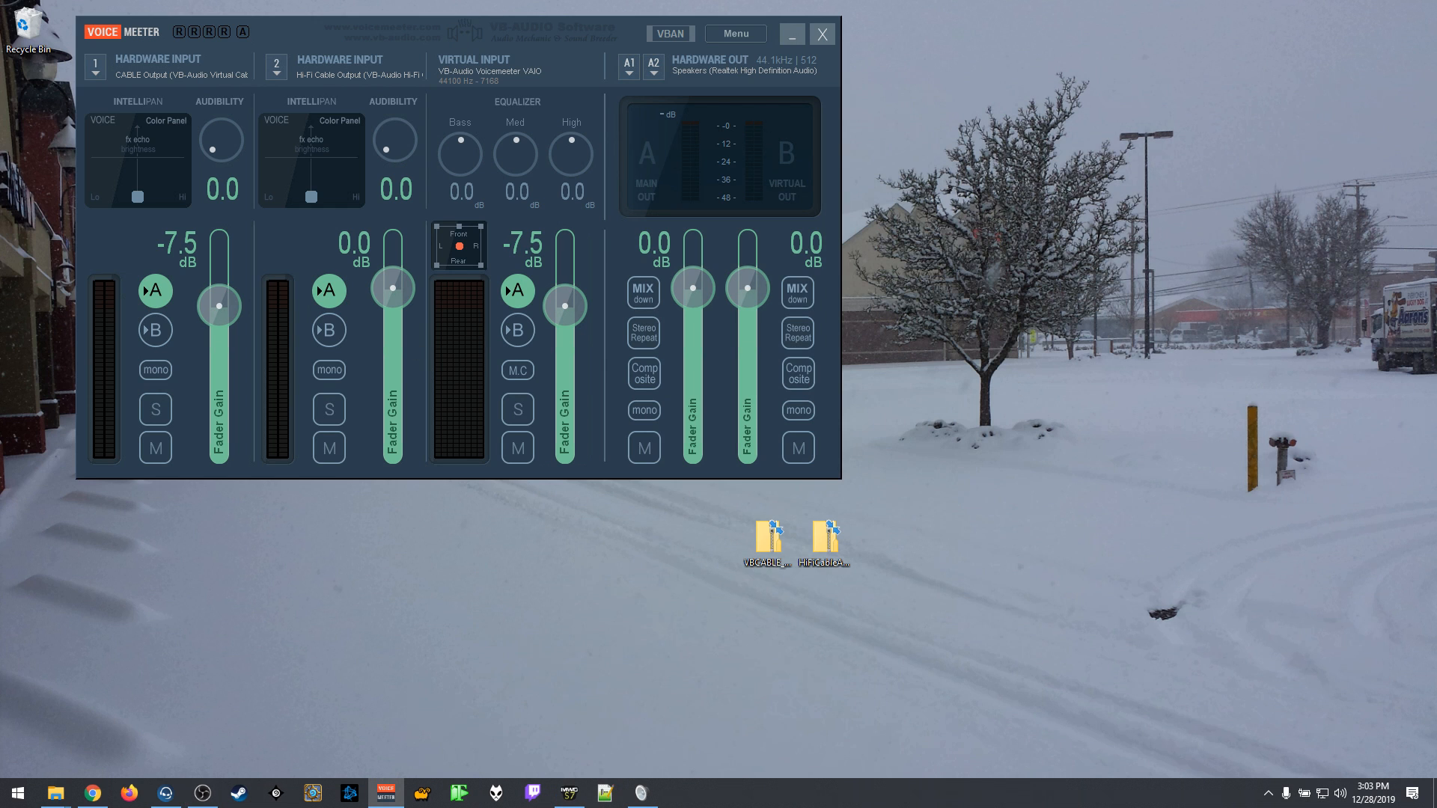
Step: Switch to OBS and review its desktop and microphone audio device settings against the Windows playback device, leaving them unchanged
left_click_drag(0, 45, 736, 122)
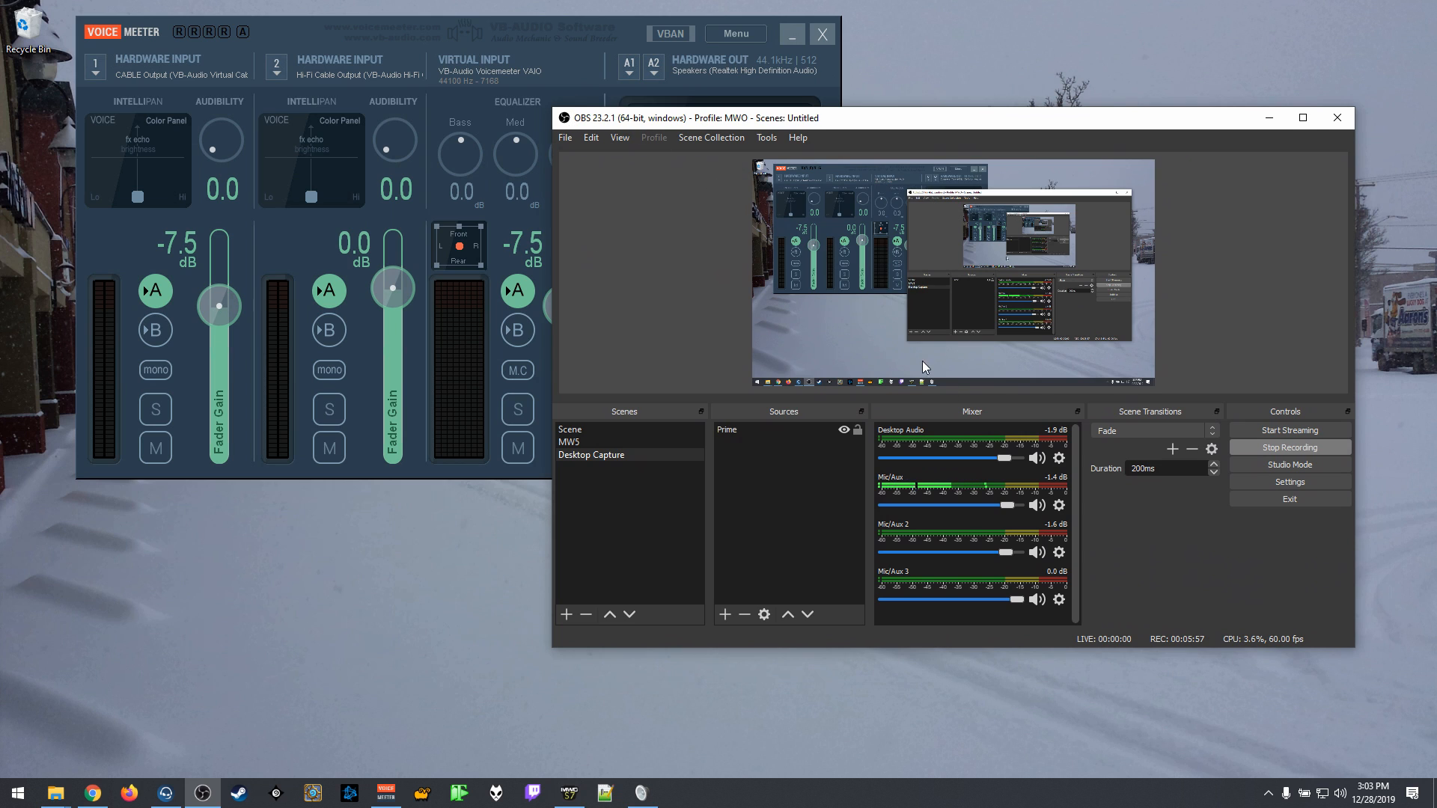
left_click(1305, 488)
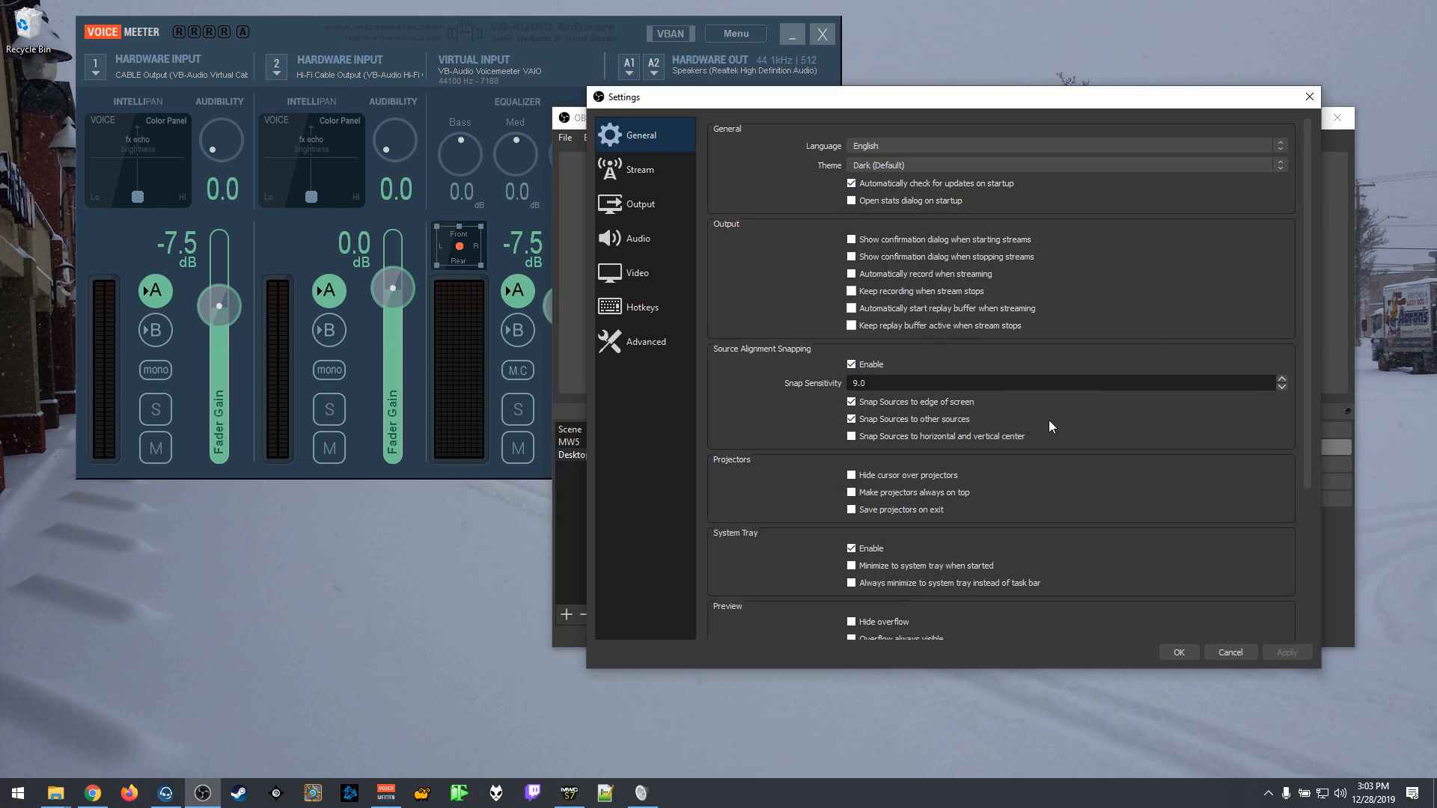
left_click(644, 240)
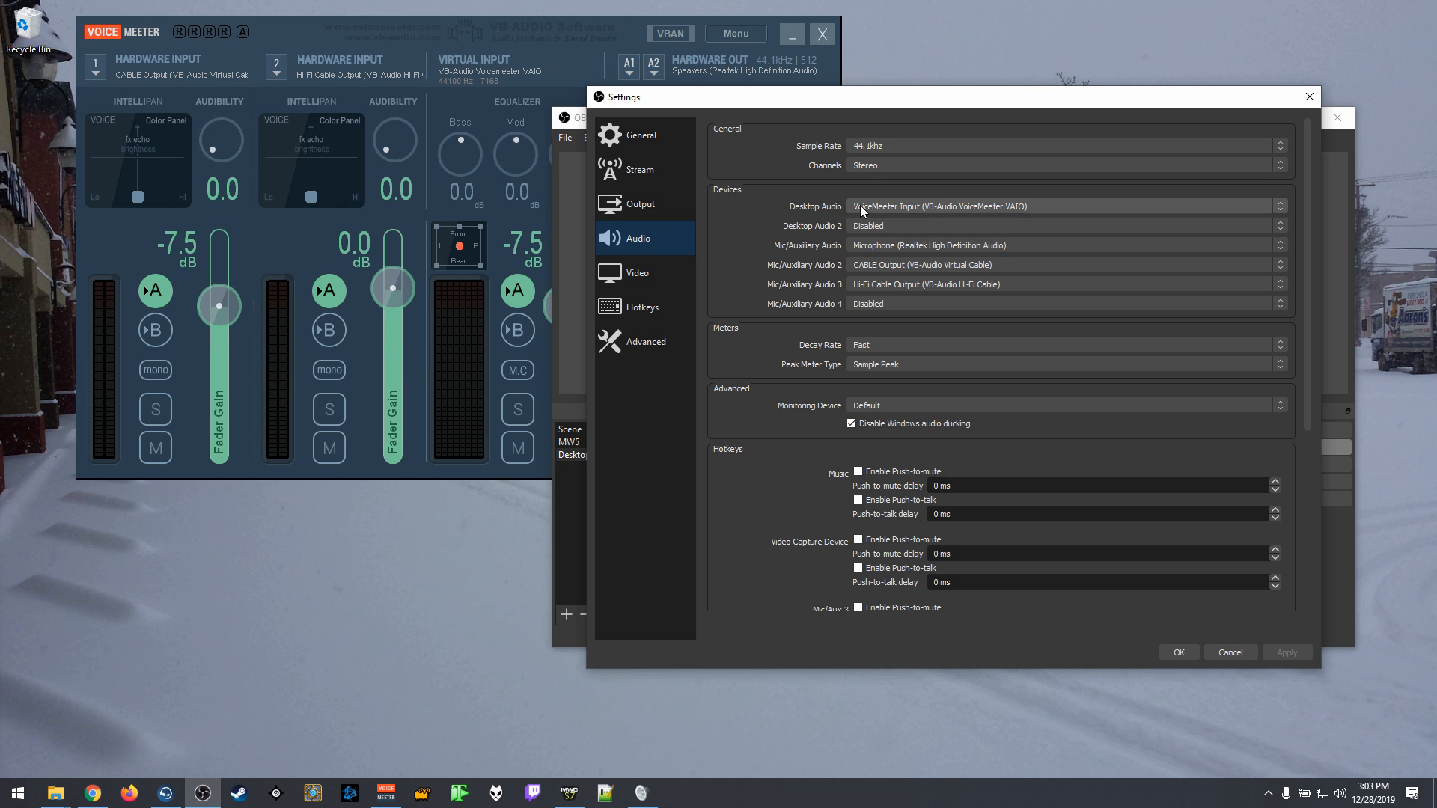
left_click(1340, 793)
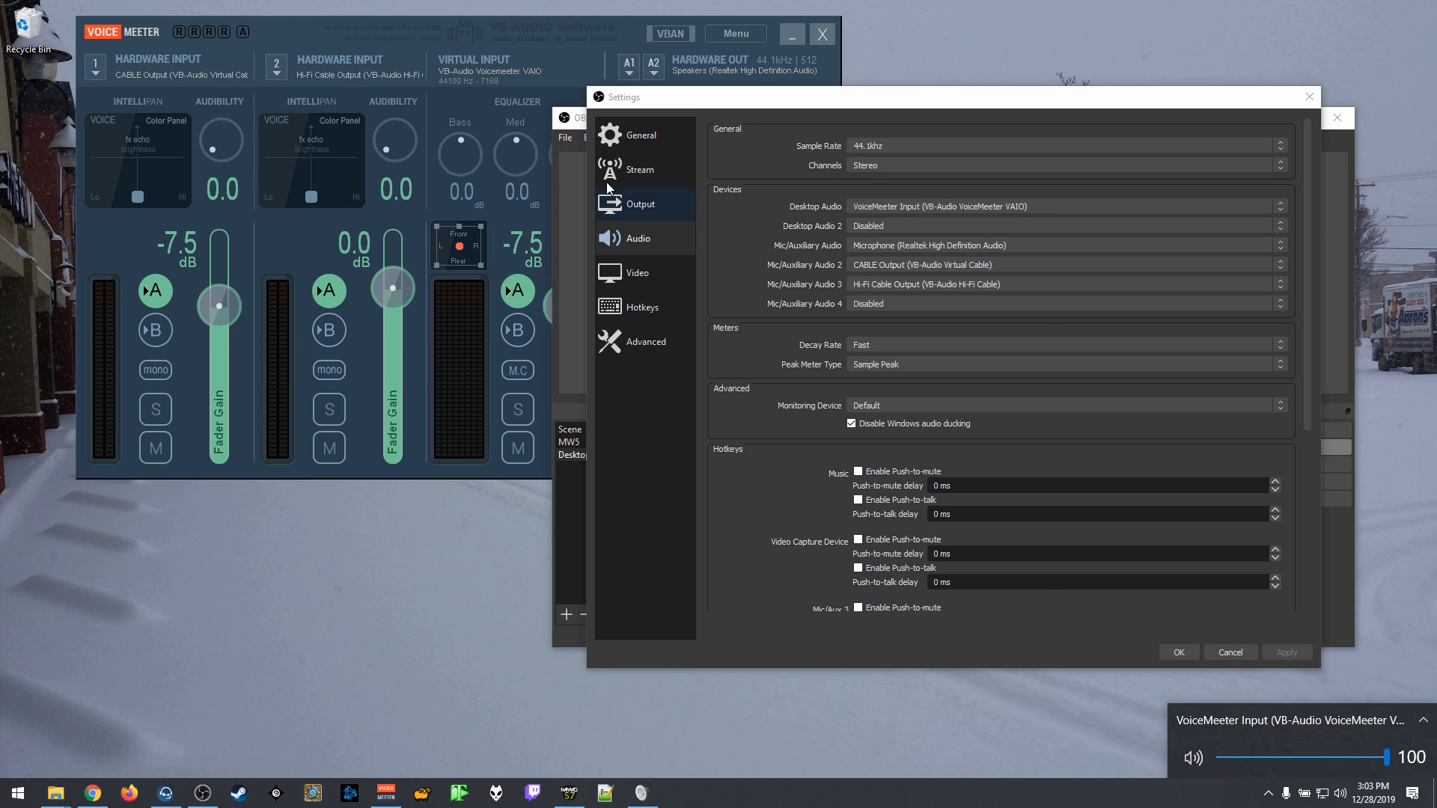
left_click(473, 29)
left_click(1420, 10)
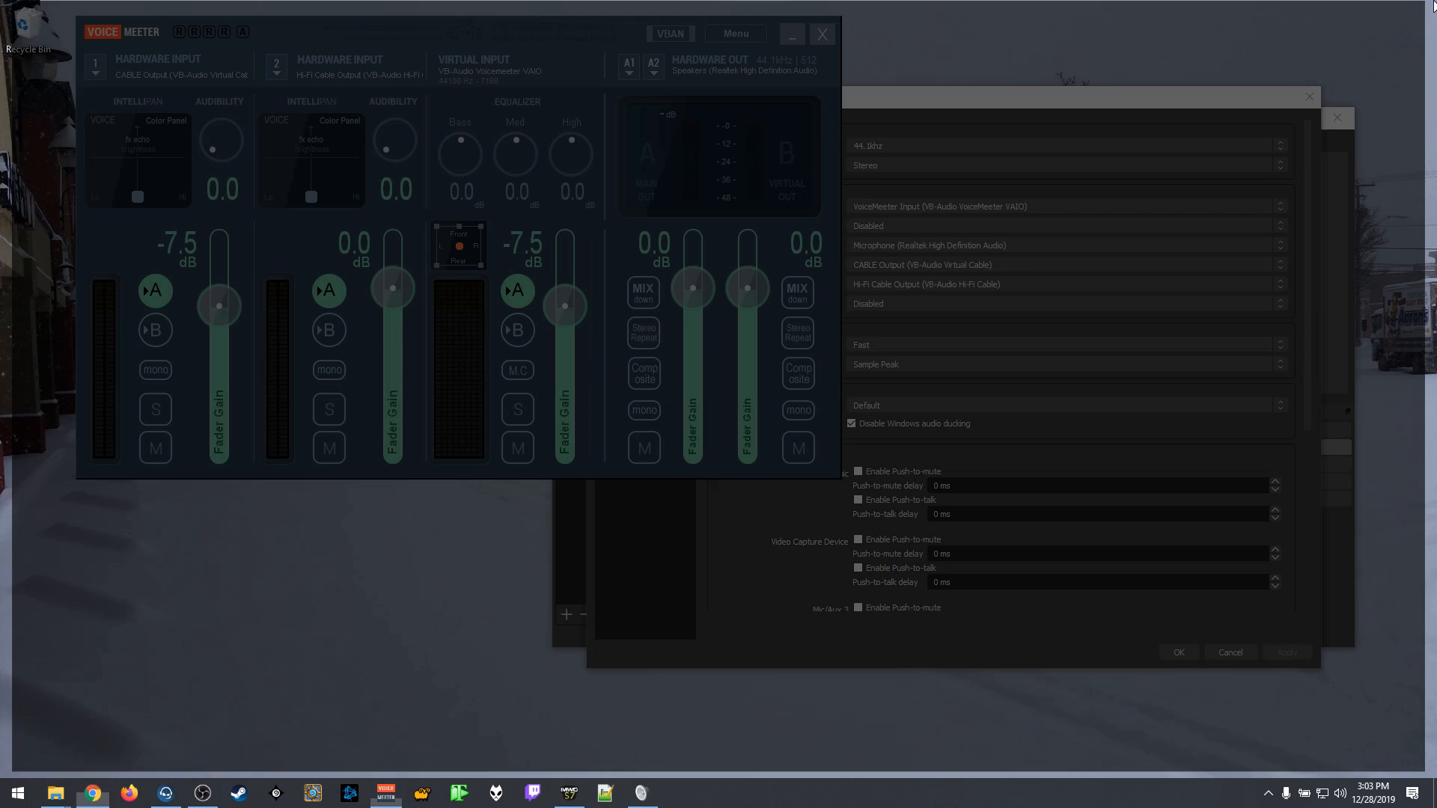
left_click(1018, 105)
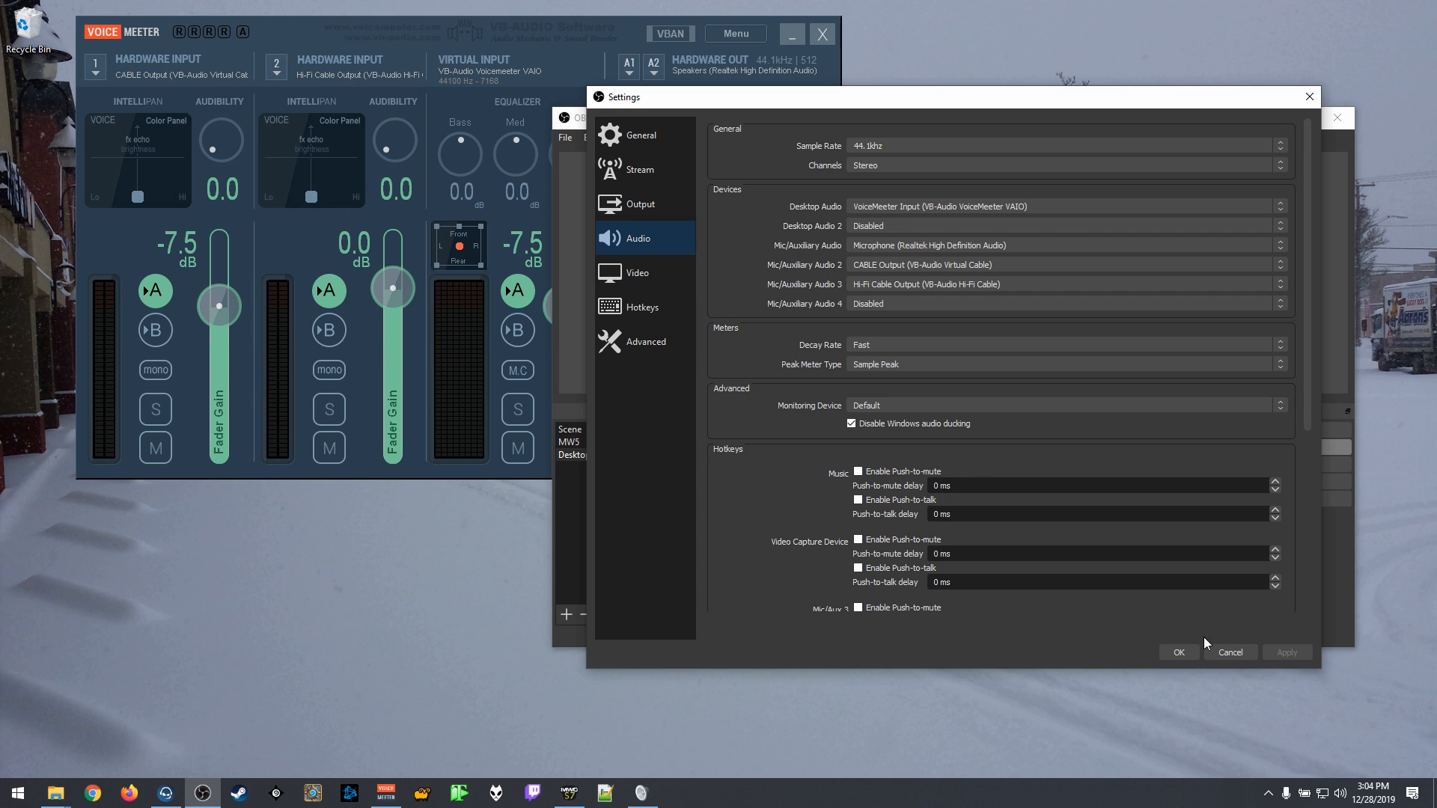
left_click(1231, 652)
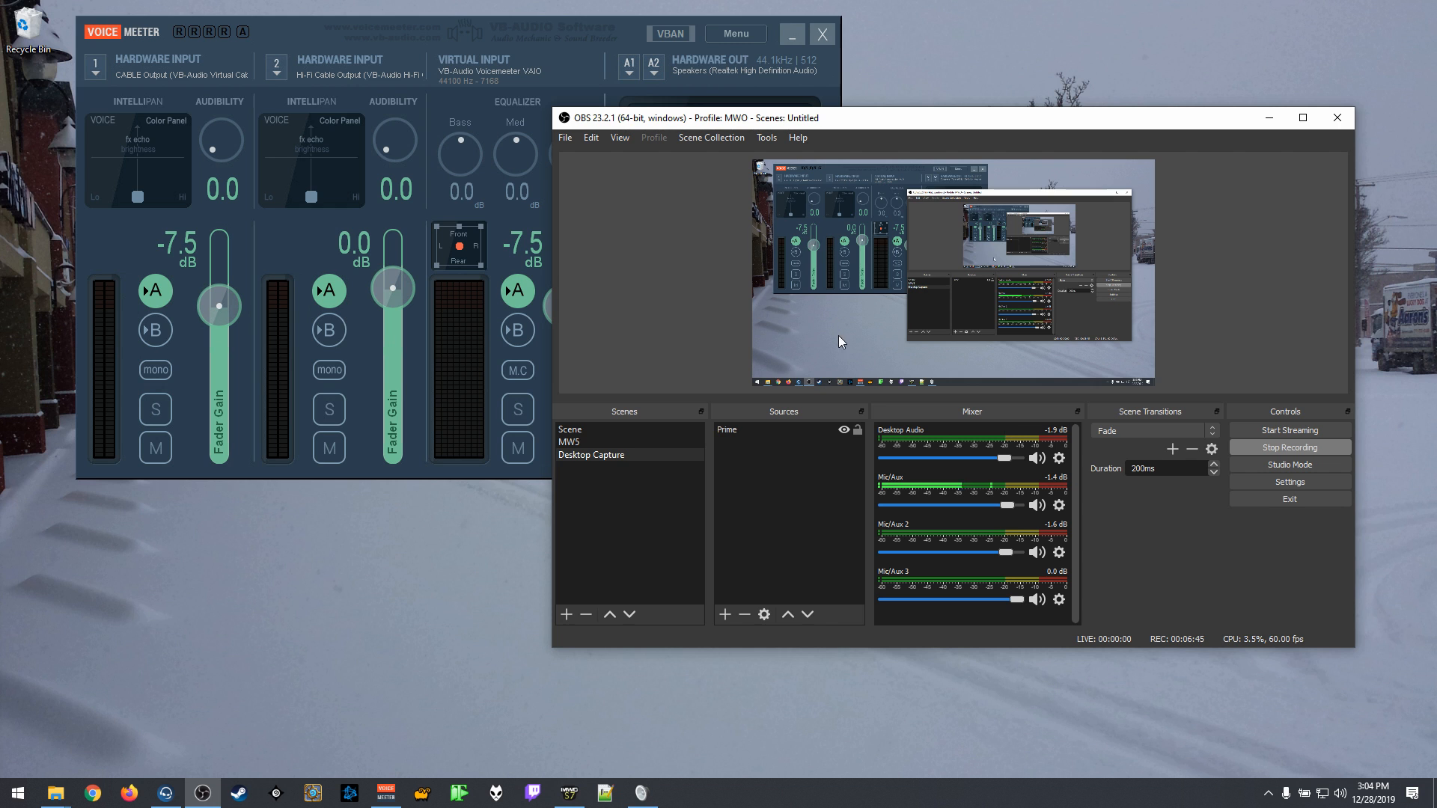
Step: Open OBS's advanced audio properties, reposition the dialog, and examine the track assignment of each audio source
left_click(589, 140)
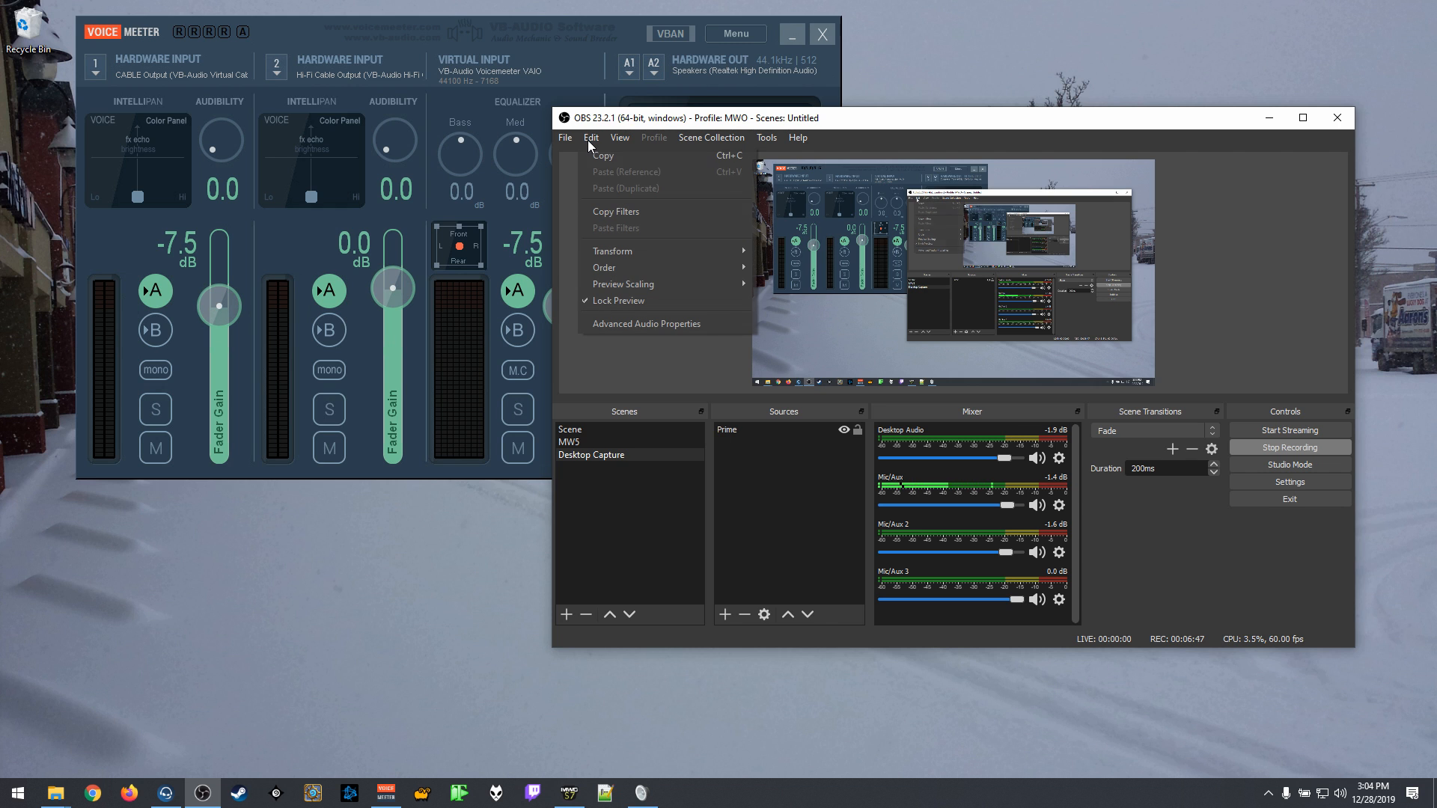
left_click(607, 322)
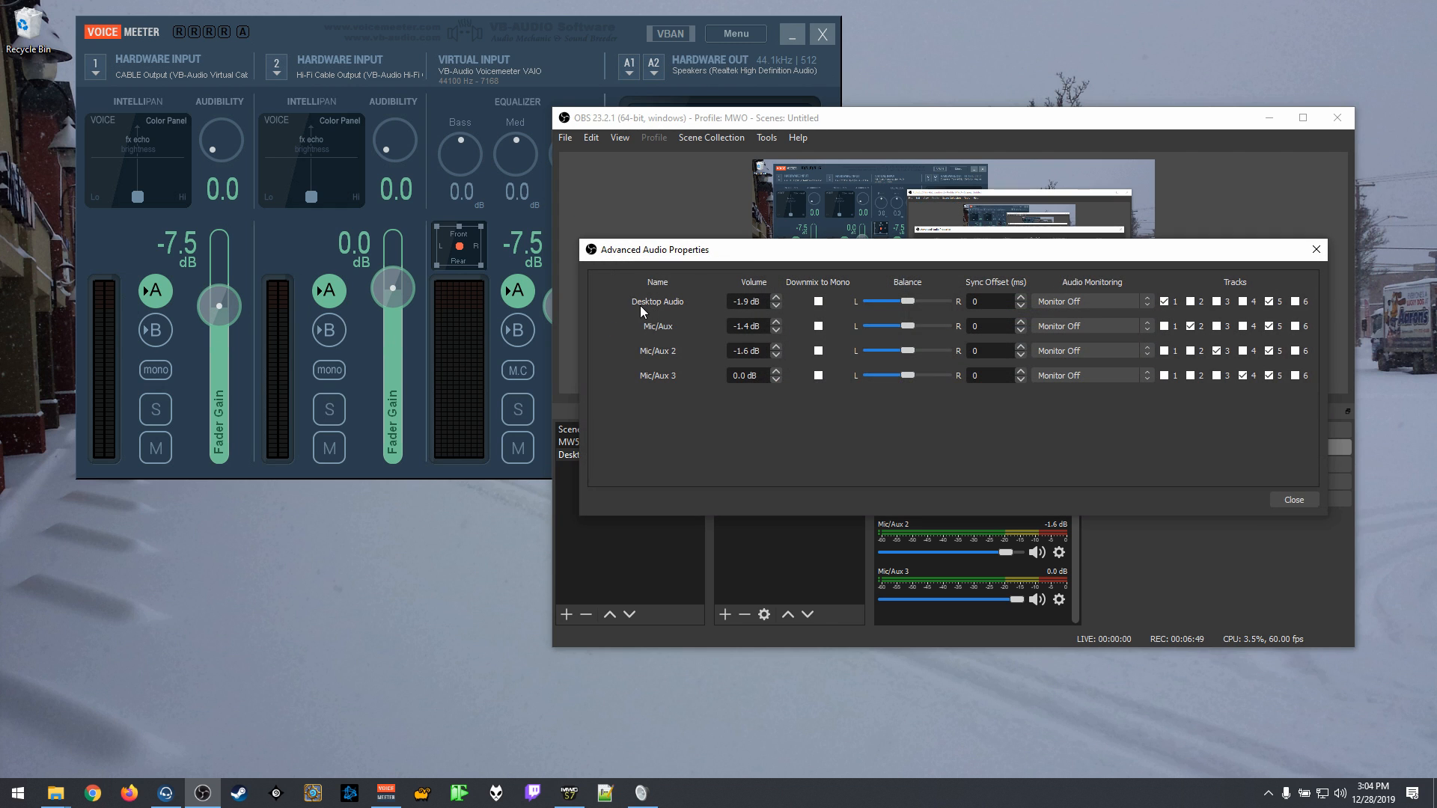
left_click_drag(749, 253, 727, 166)
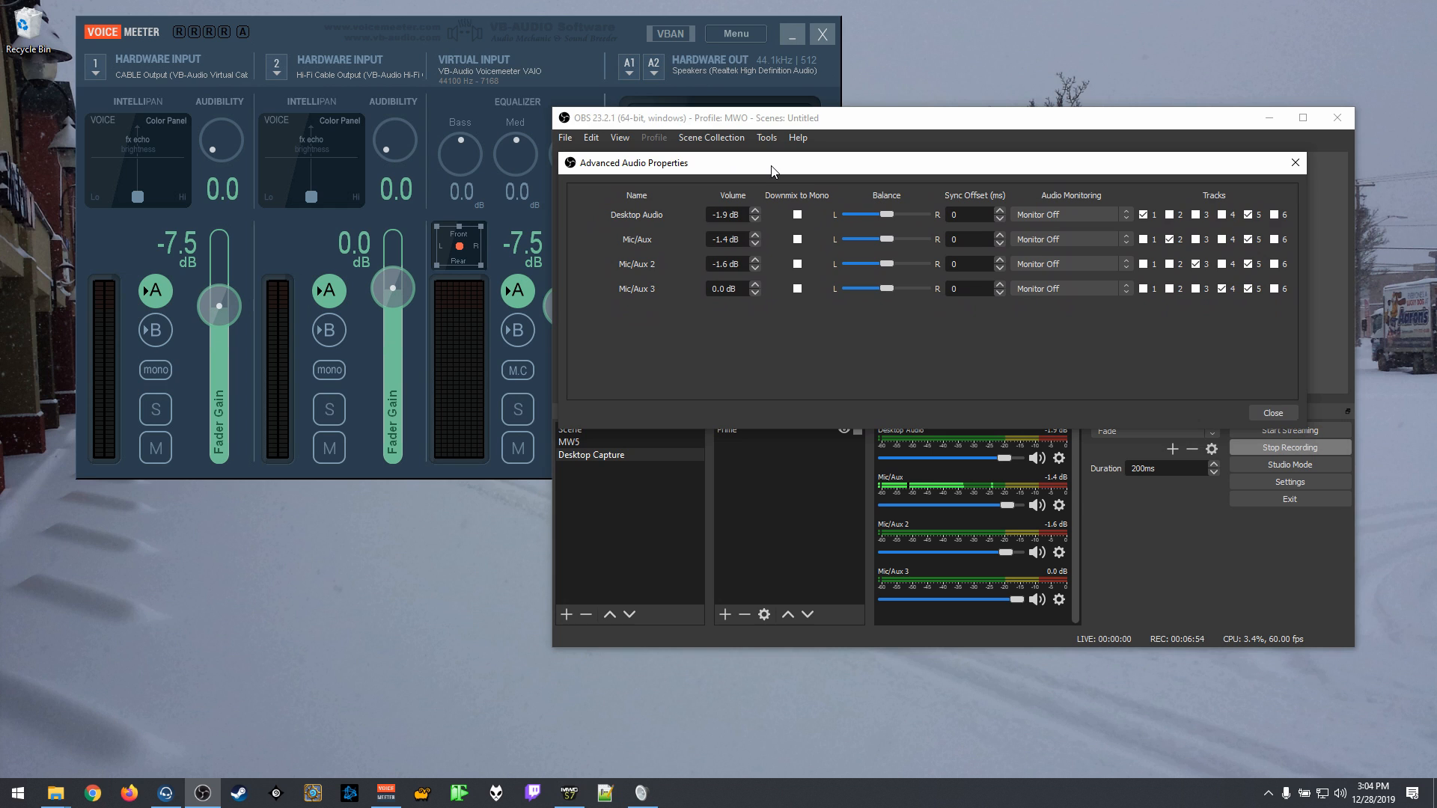
left_click_drag(772, 167, 770, 163)
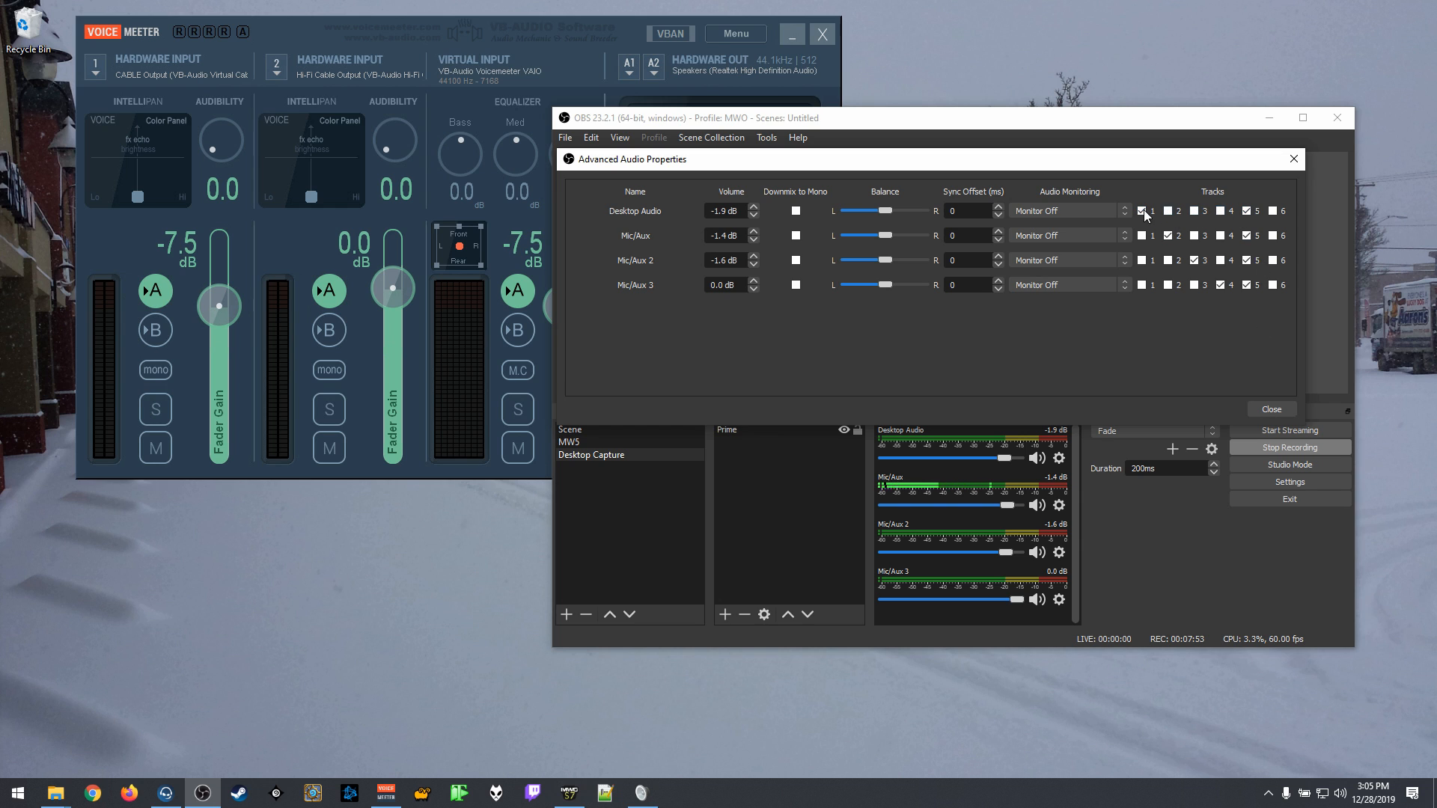
Step: Toggle track 6 for Desktop Audio, Mic/Aux, Mic/Aux 2 and Mic/Aux 3, and close the advanced audio properties
left_click(1273, 211)
left_click(1273, 261)
left_click(1277, 263)
left_click(1273, 287)
left_click(1275, 236)
left_click(1267, 409)
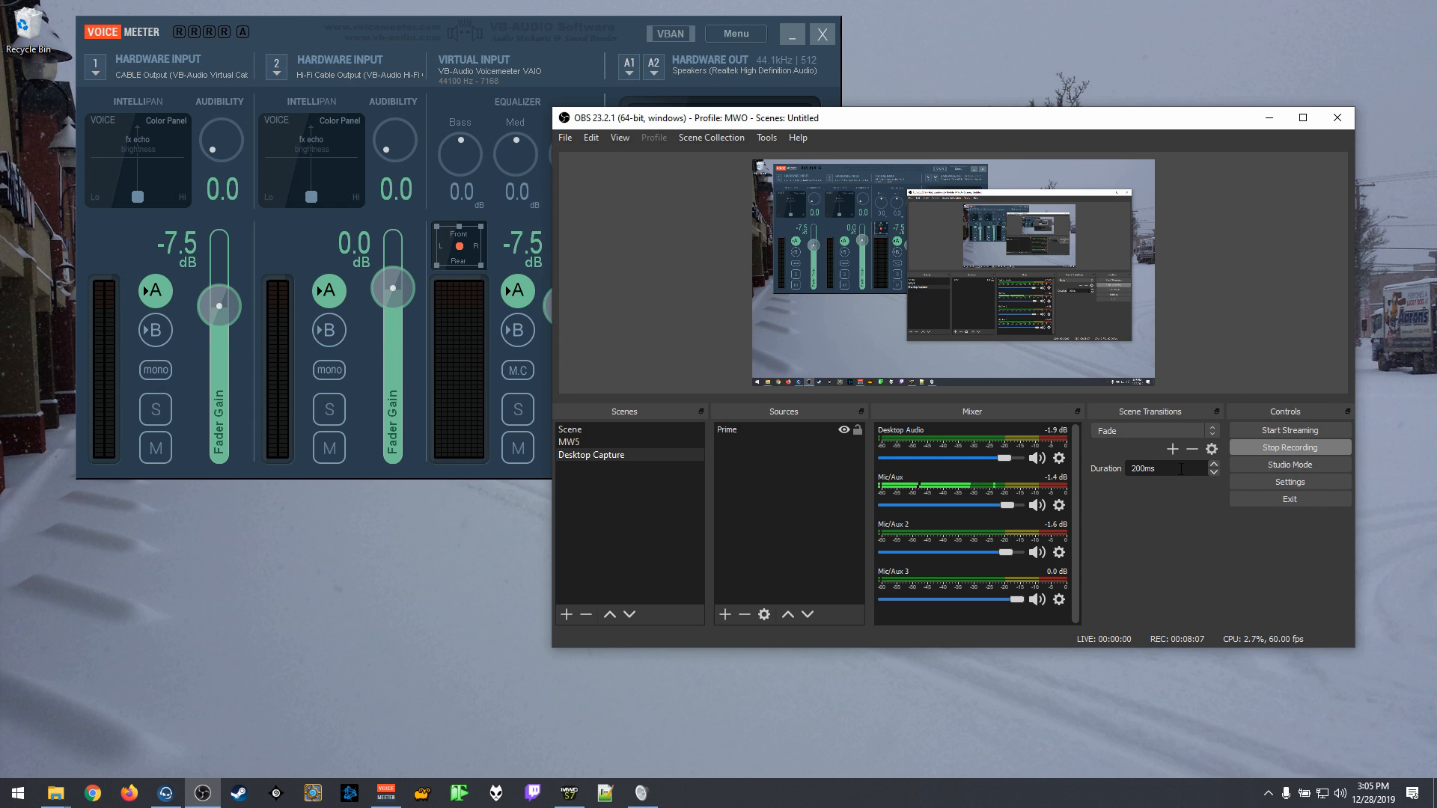
Step: Review the streaming and recording audio tracks in the output settings without changes, and minimize OBS and Voicemeeter
left_click(1296, 484)
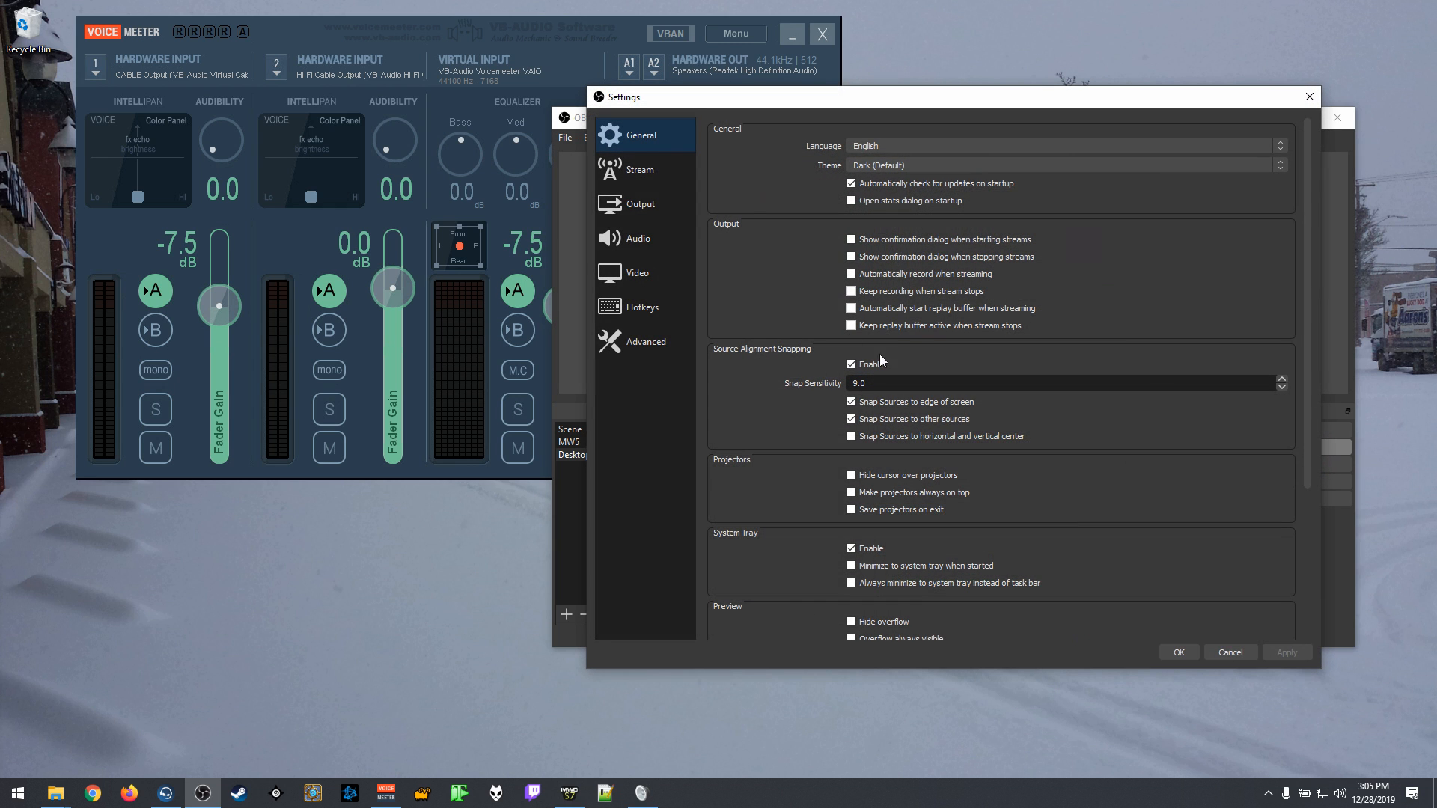
left_click(620, 204)
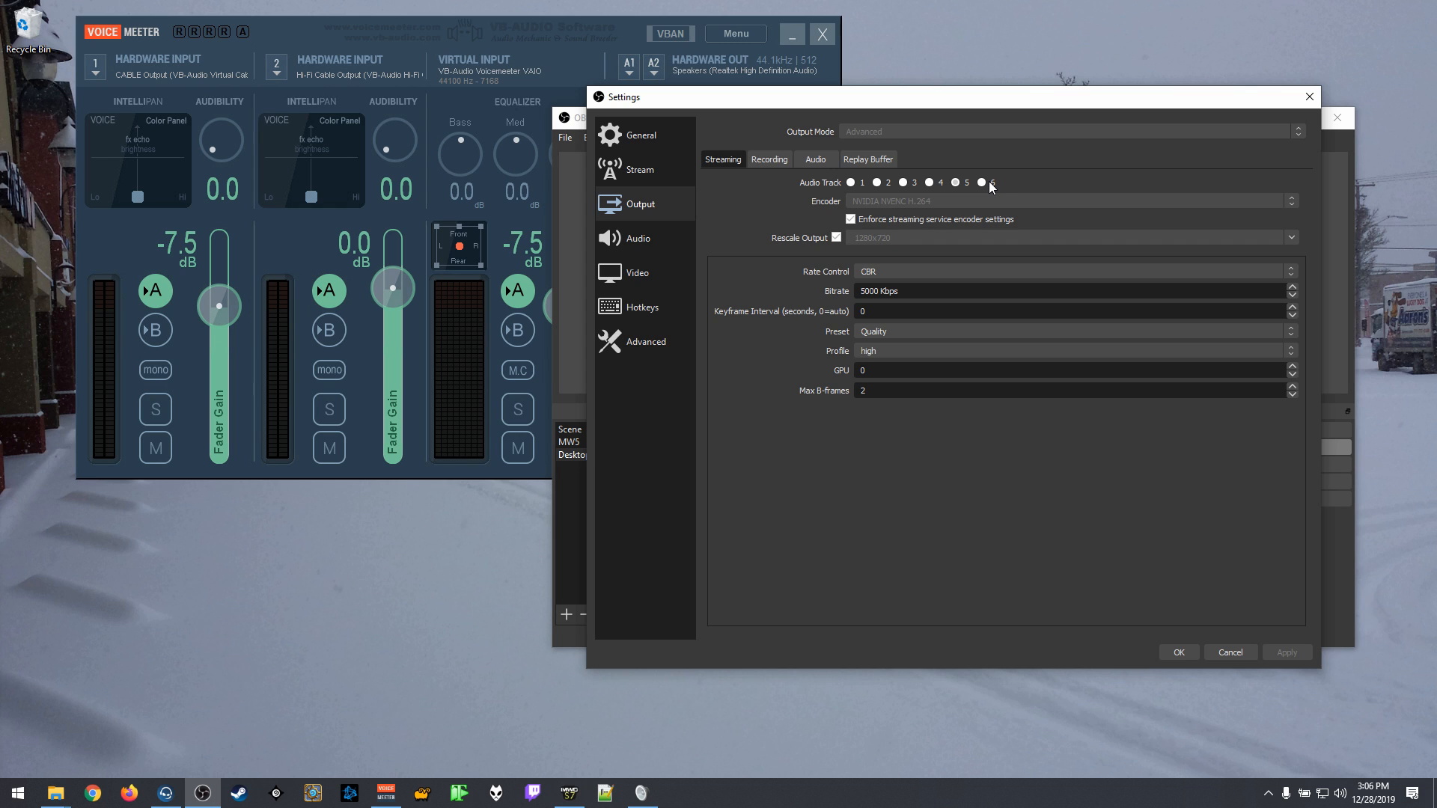
left_click(761, 157)
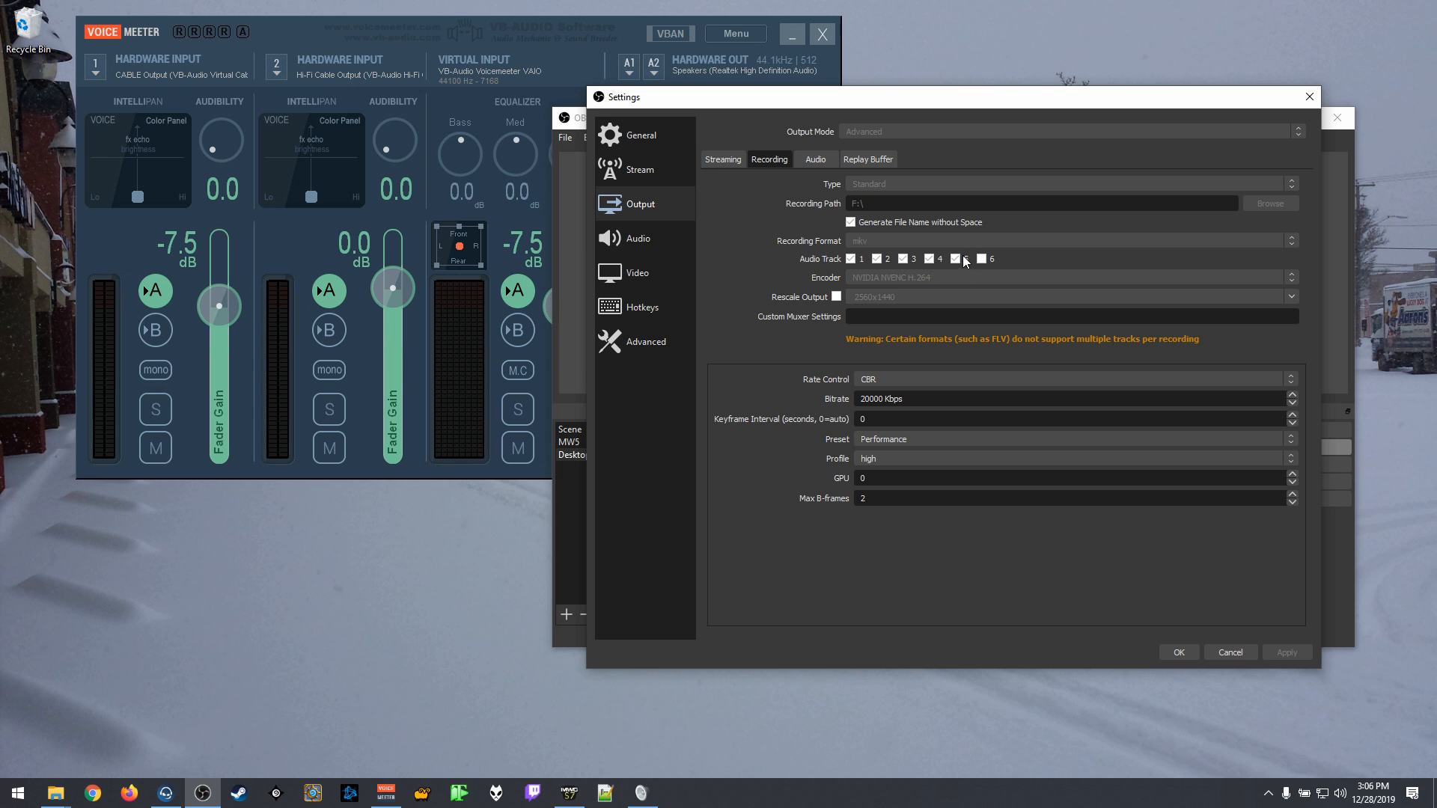
left_click(1235, 652)
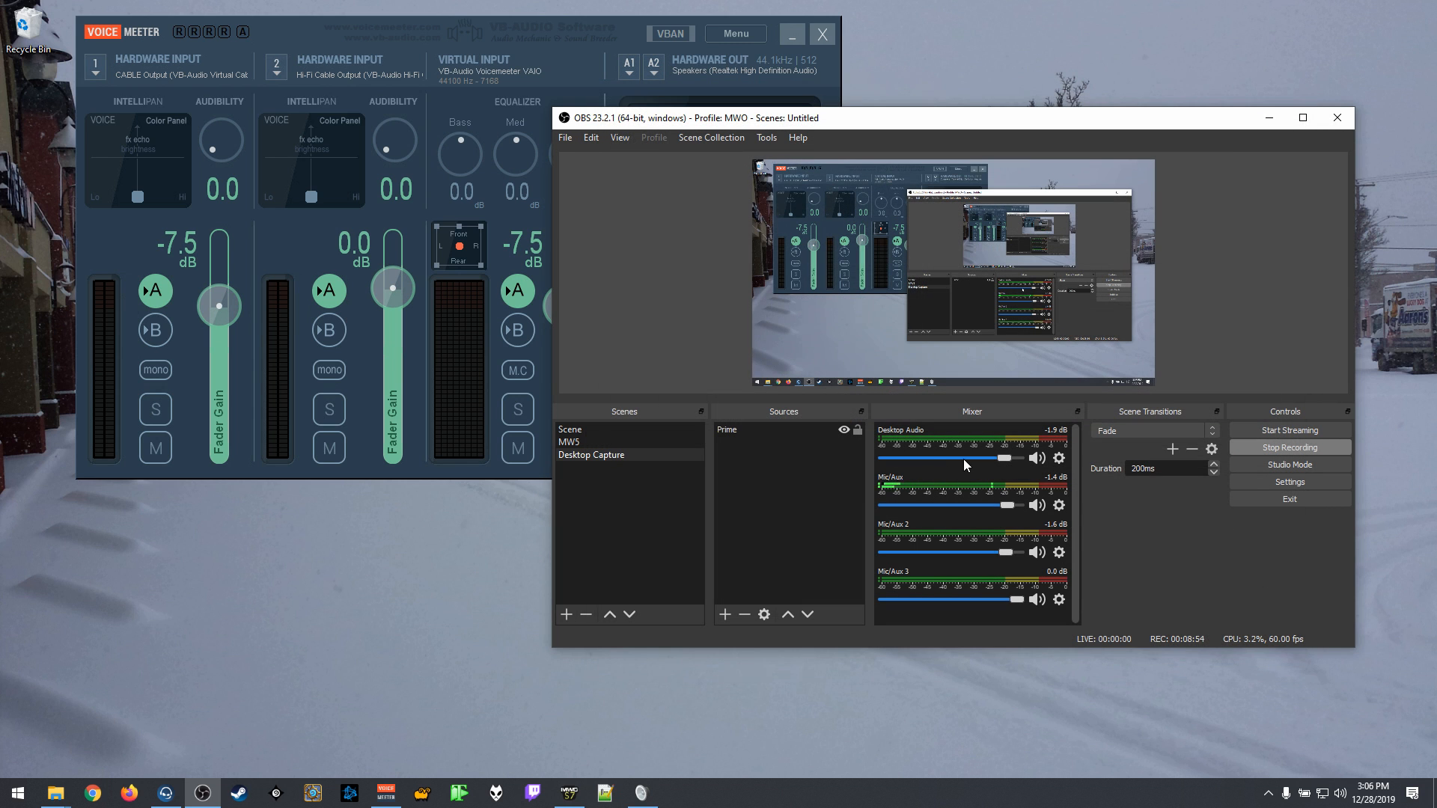
left_click(1270, 120)
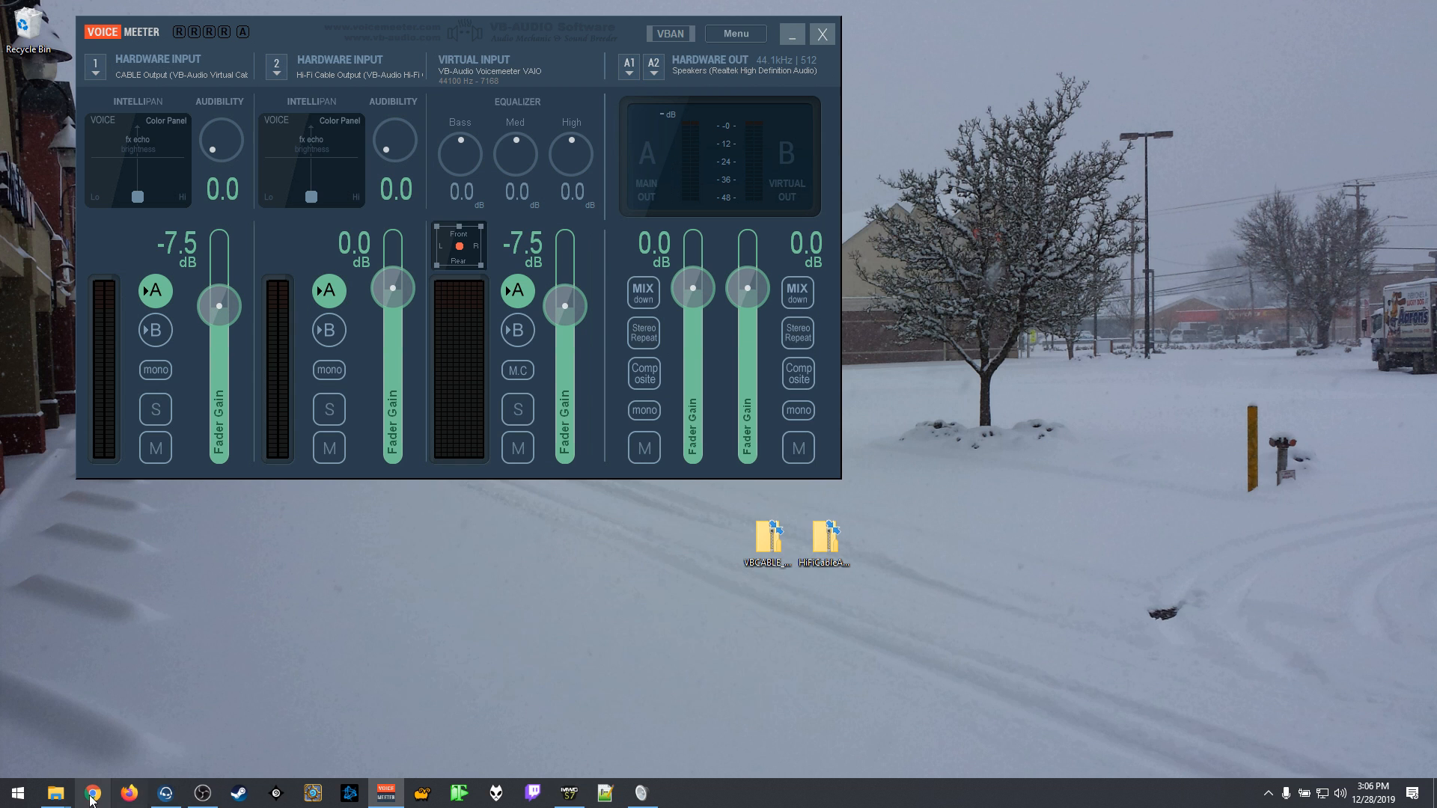
left_click(791, 36)
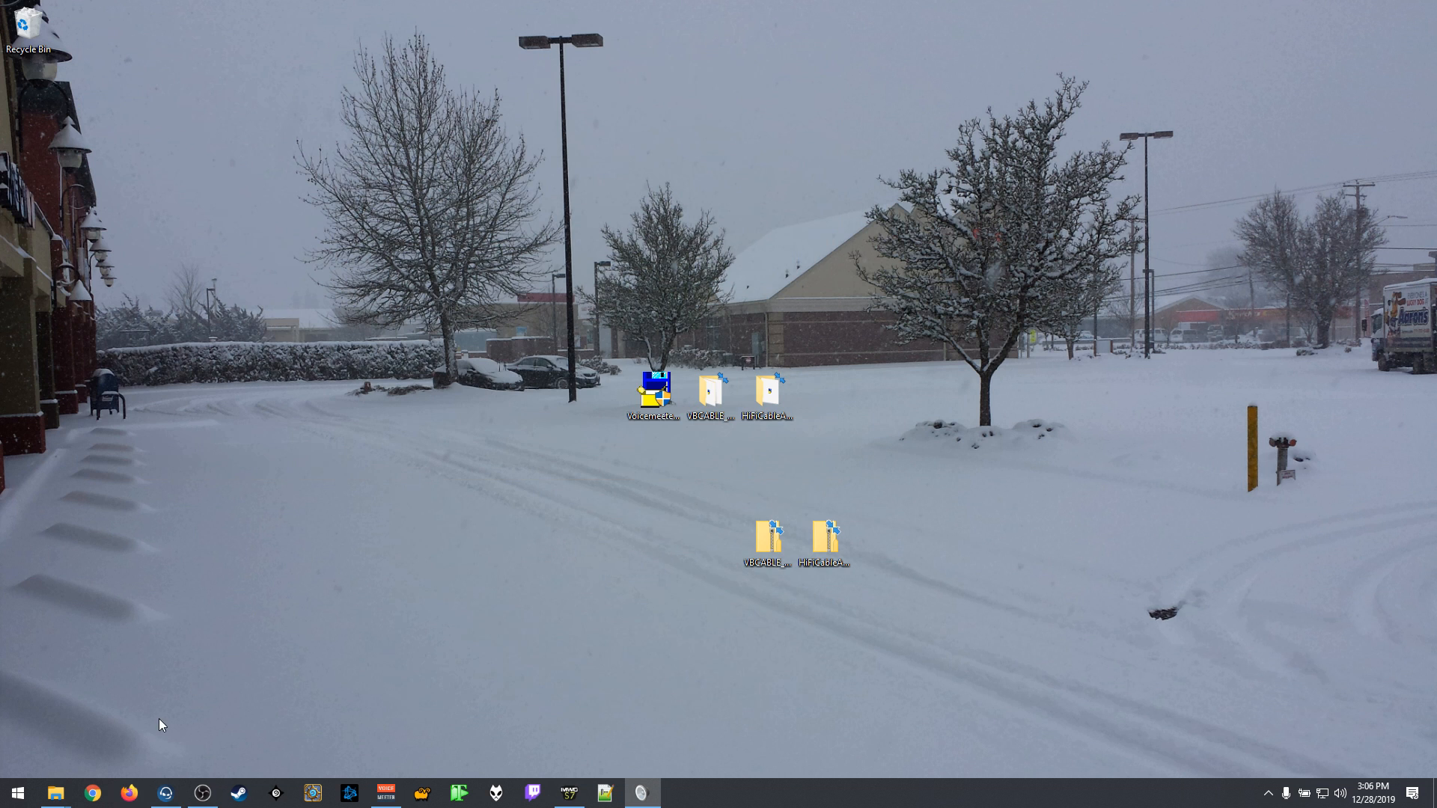
Step: Bring up the MKVToolNix folder in File Explorer and launch MKVextractGUI.exe from it
mouse_move(55, 792)
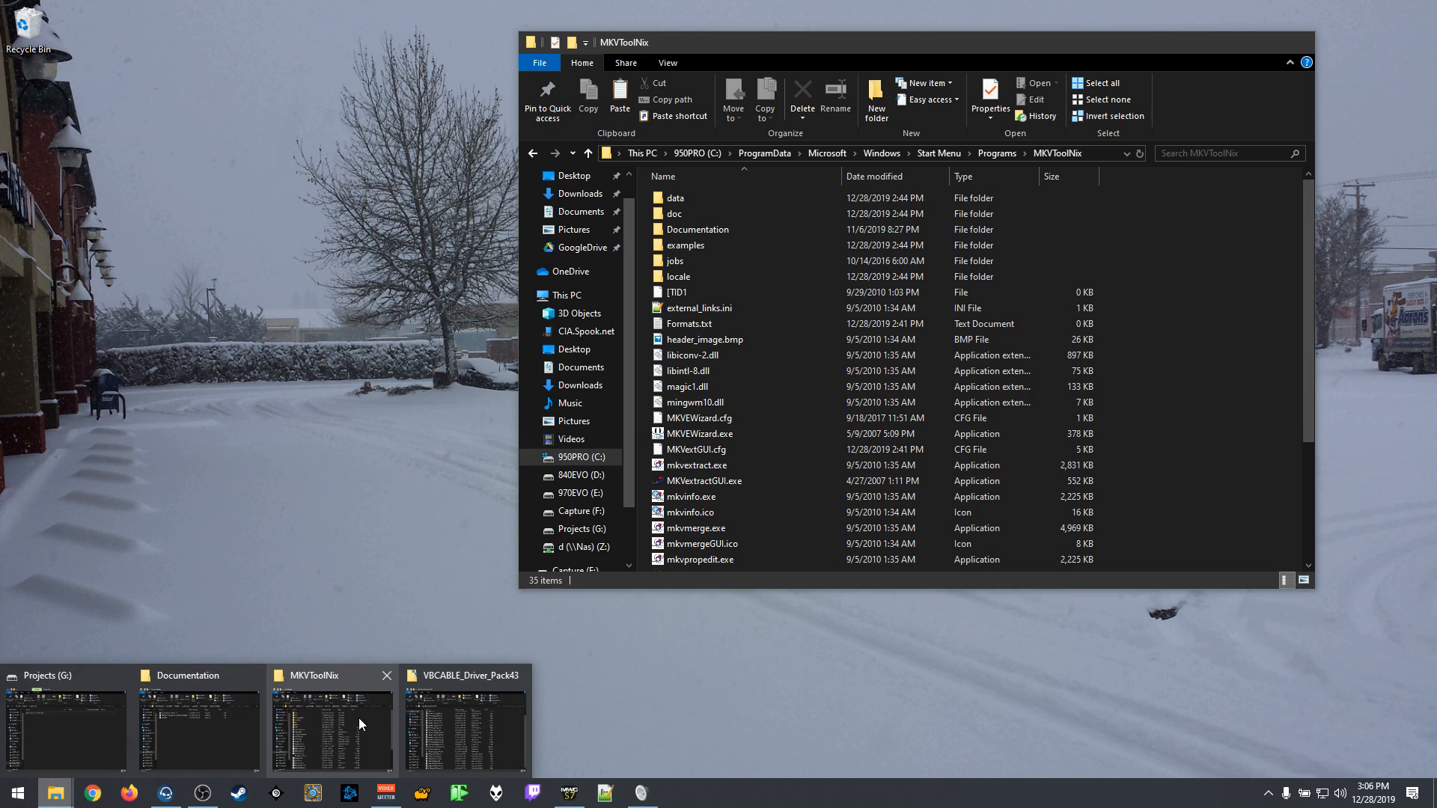
left_click(357, 717)
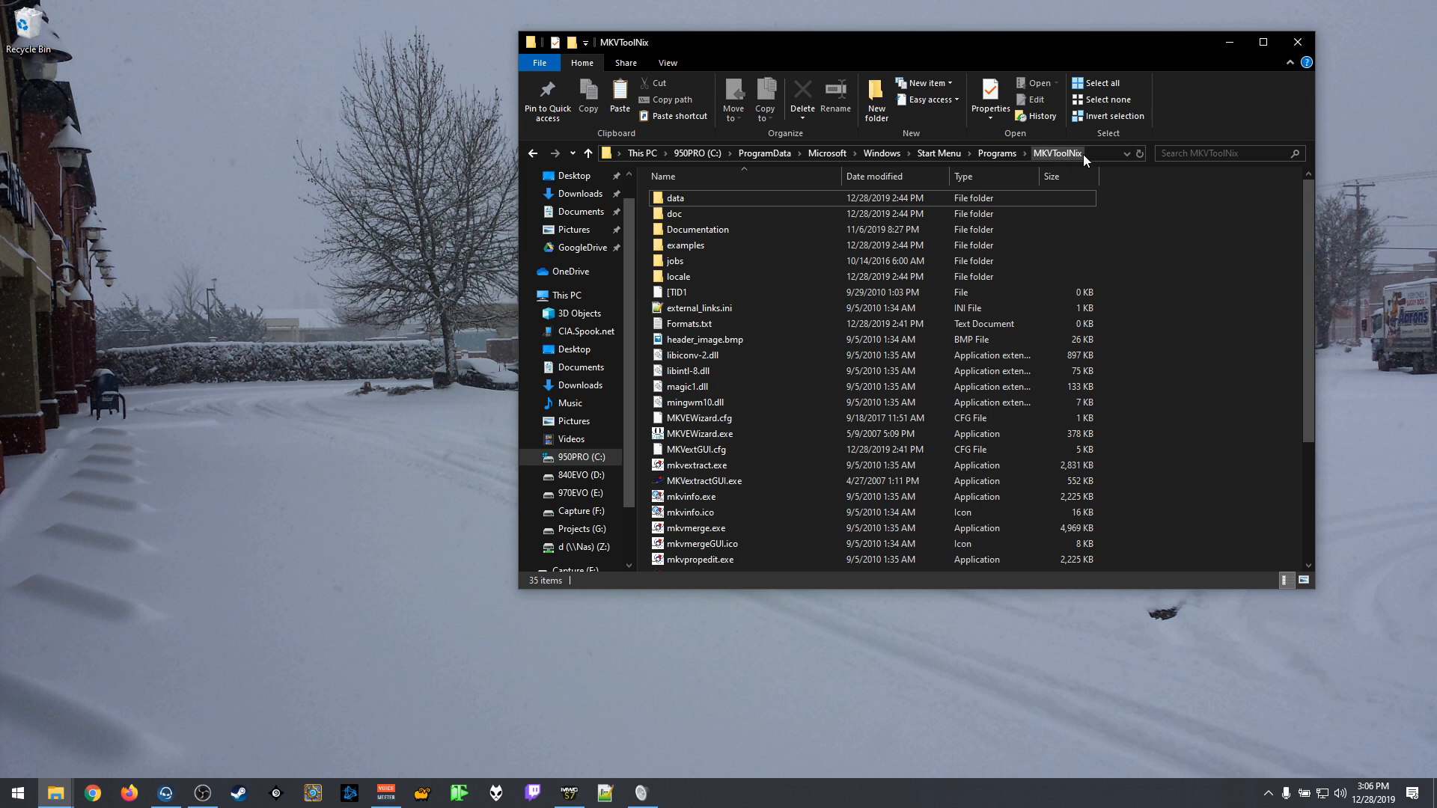
scroll(748, 374, "down", 4)
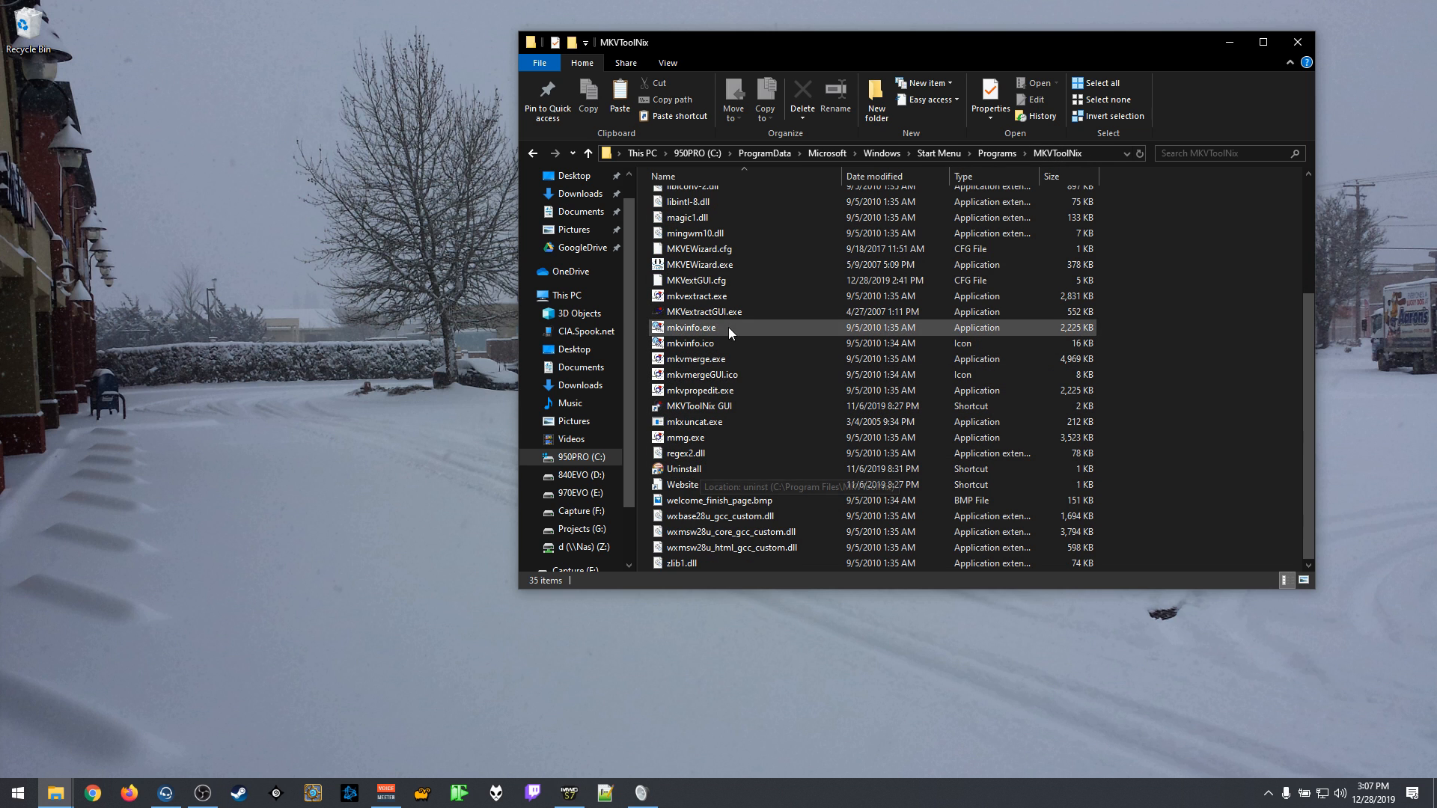
double_click(694, 313)
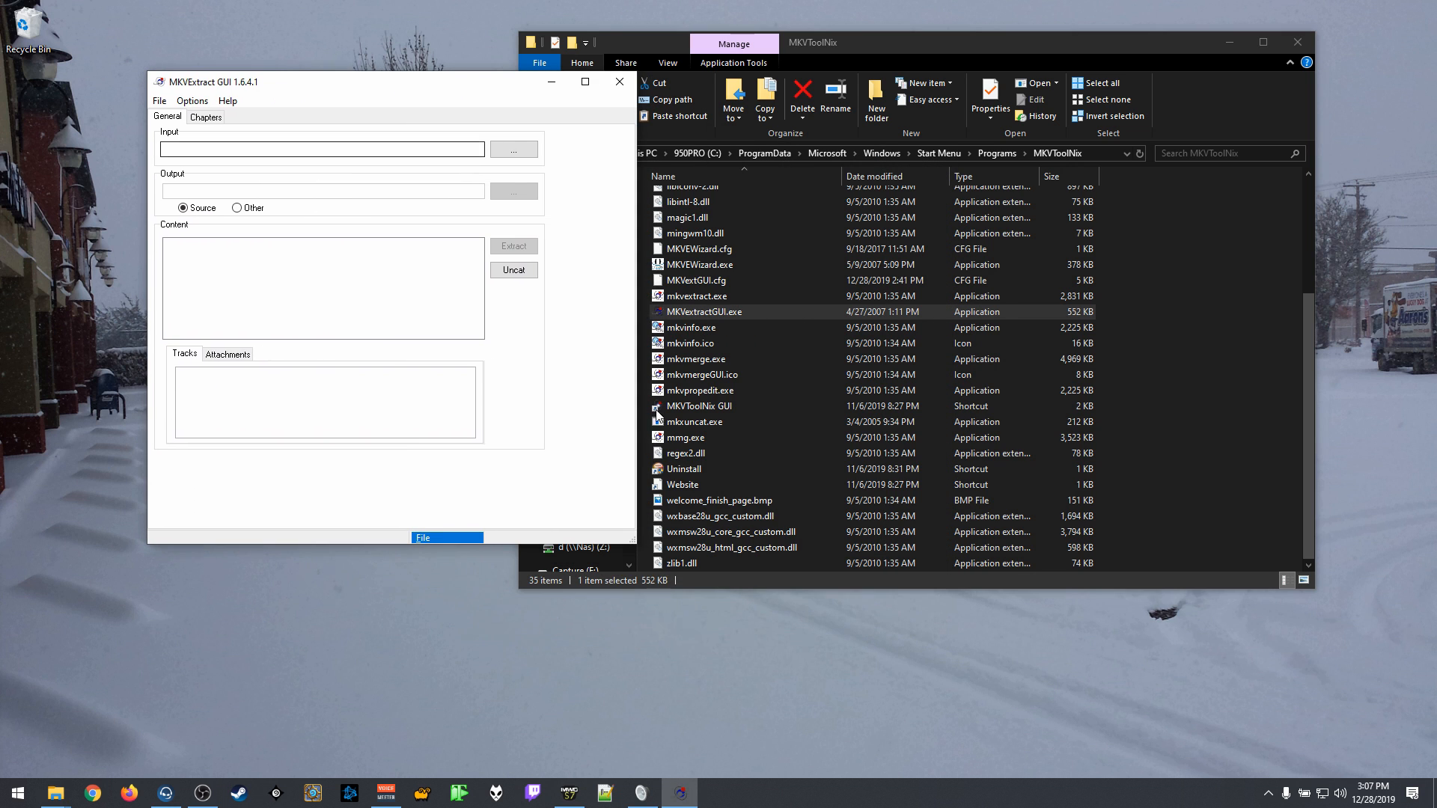
Step: Open the Project folder on the 970EVO (E:) drive, place its window beside MKVExtract GUI, and widen the Name column
left_click(1177, 488)
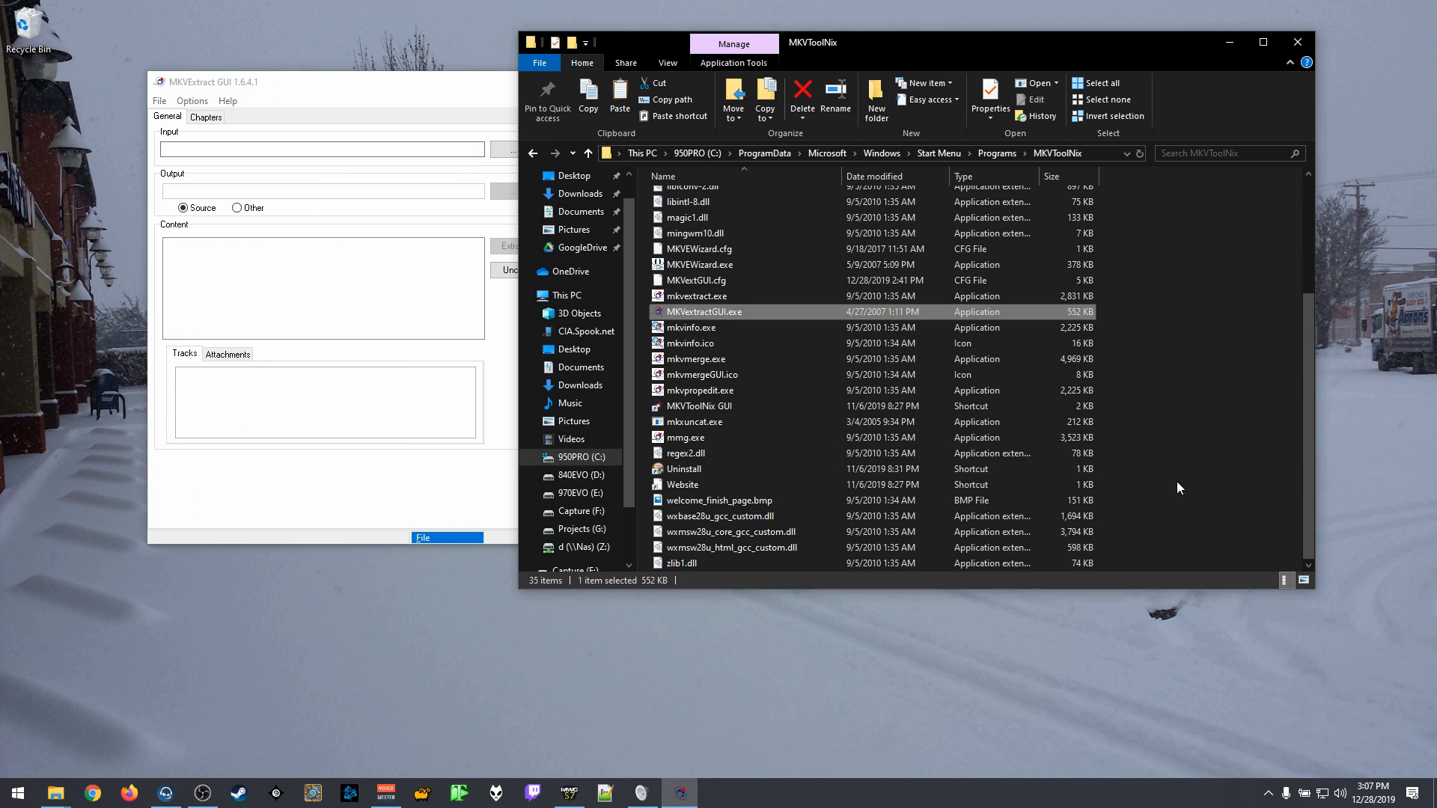
left_click(581, 493)
double_click(715, 230)
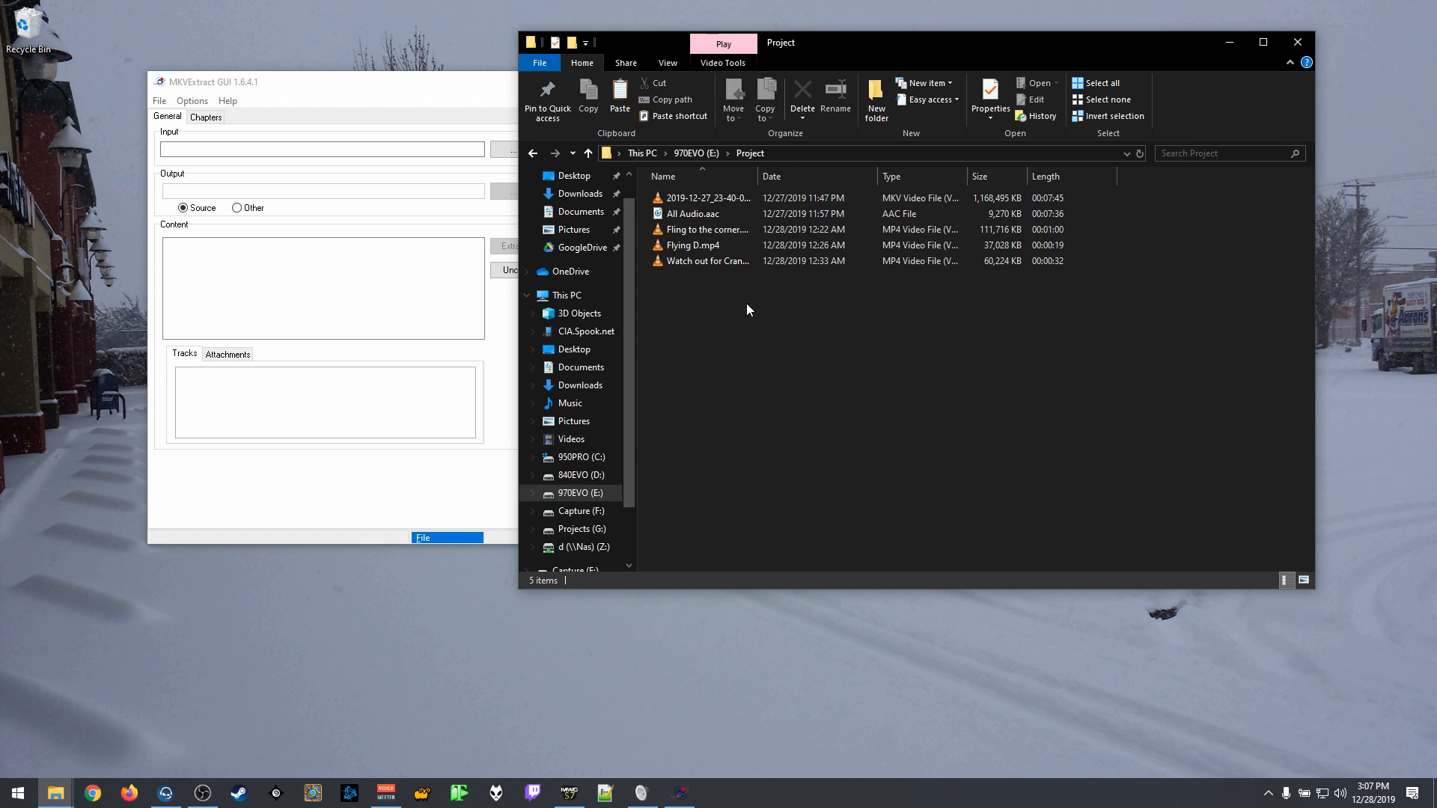
left_click_drag(929, 43, 1053, 24)
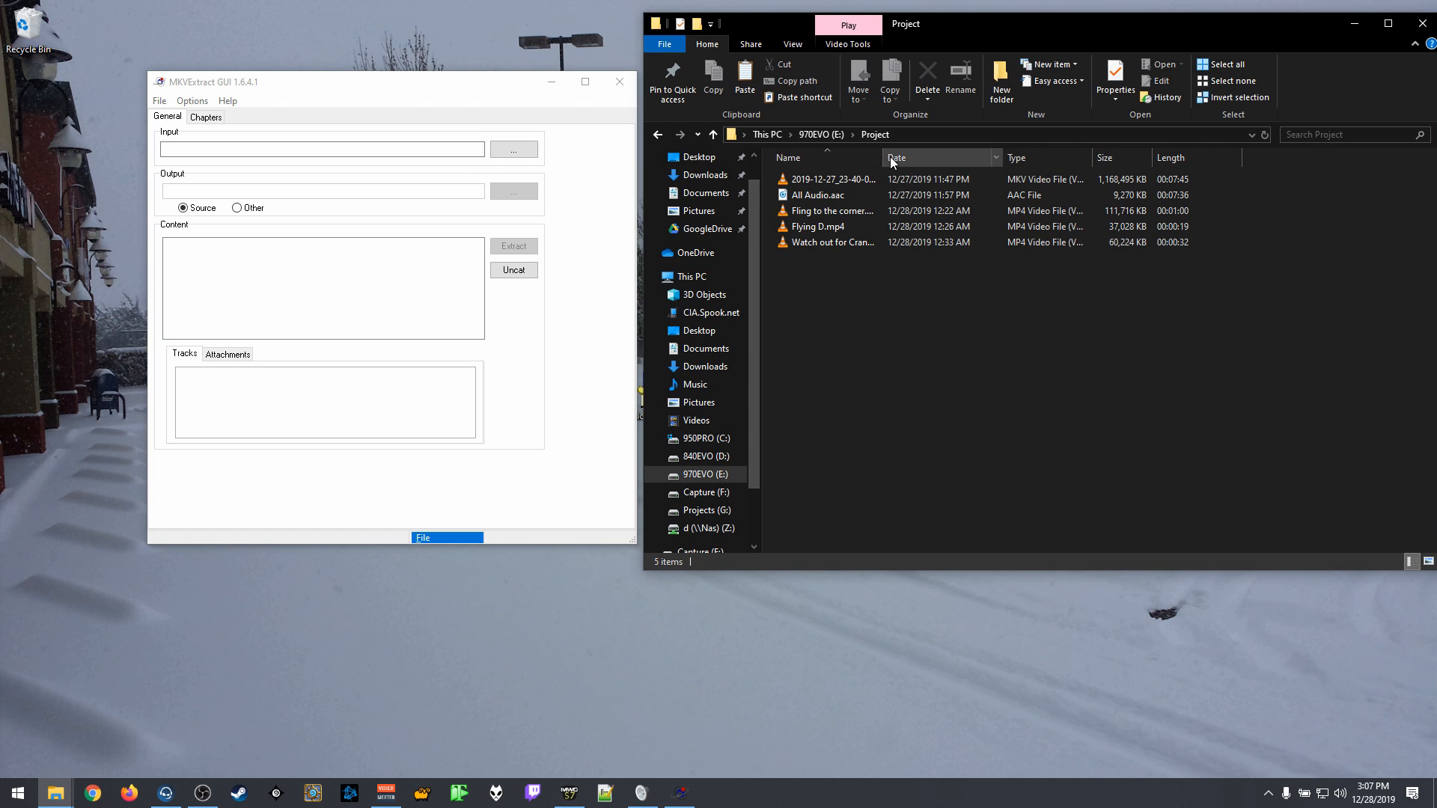
left_click_drag(883, 159, 961, 161)
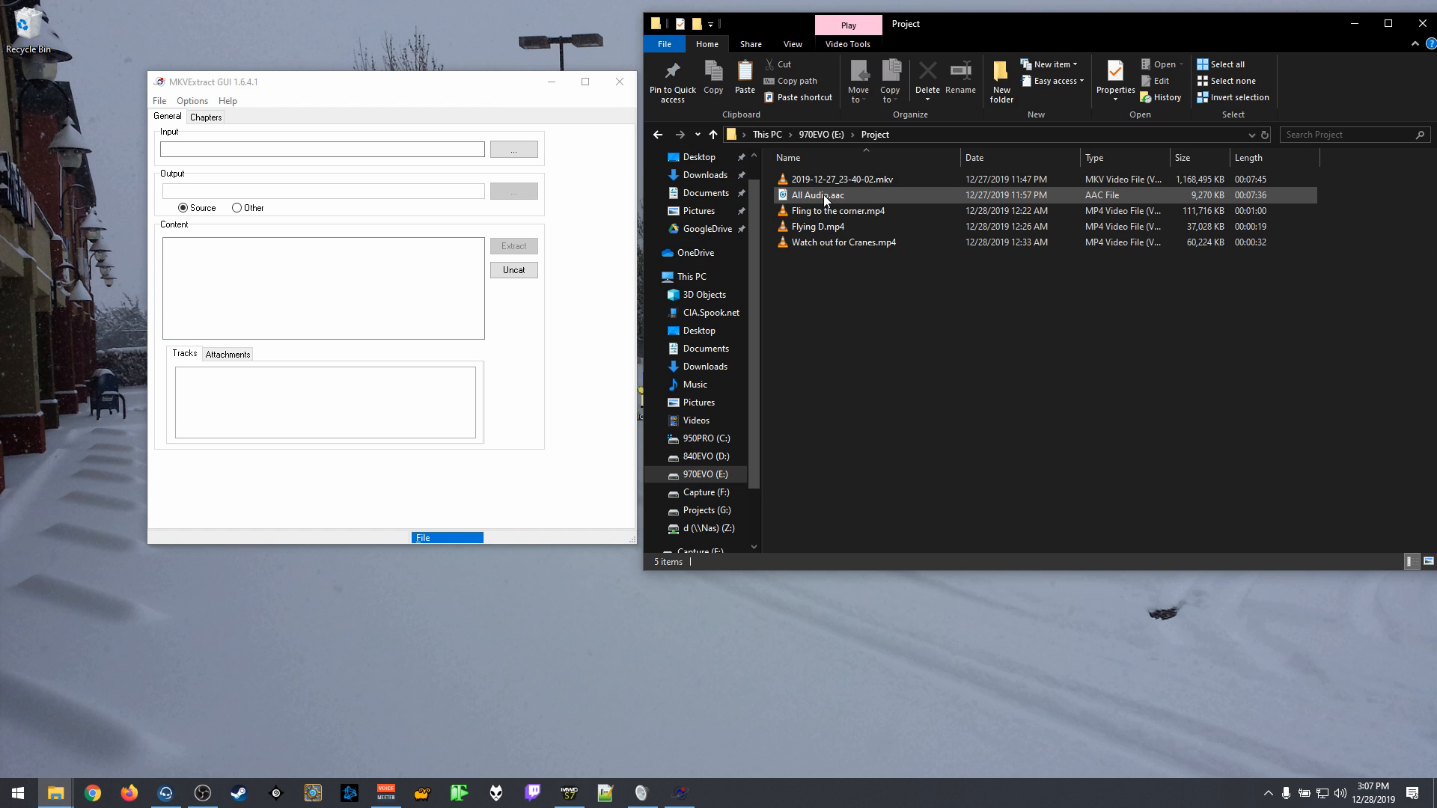
Step: Load 2019-12-27_23-40-02.mkv into MKVExtract GUI and extract only Track ID 1, the video track
left_click_drag(860, 180, 305, 257)
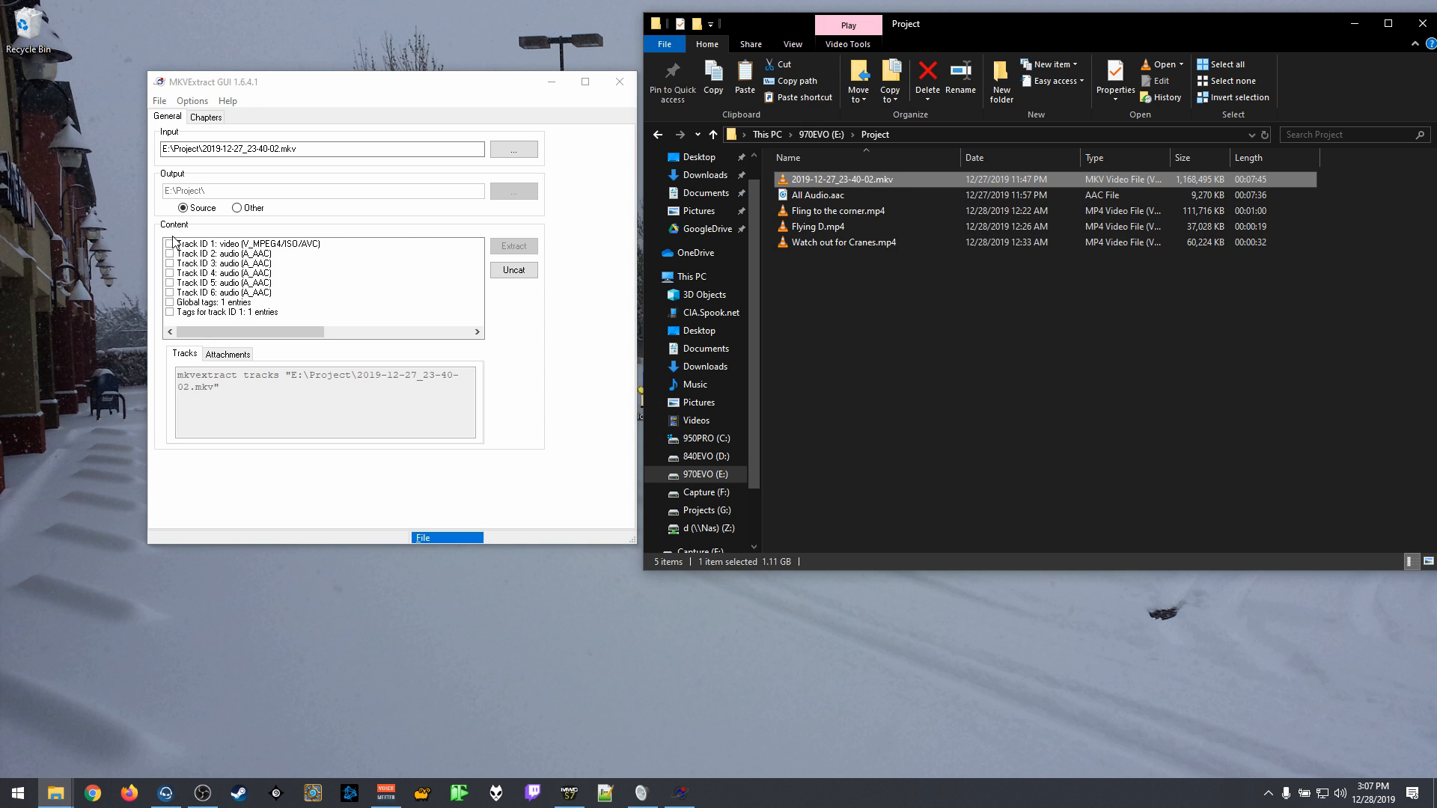
left_click(171, 244)
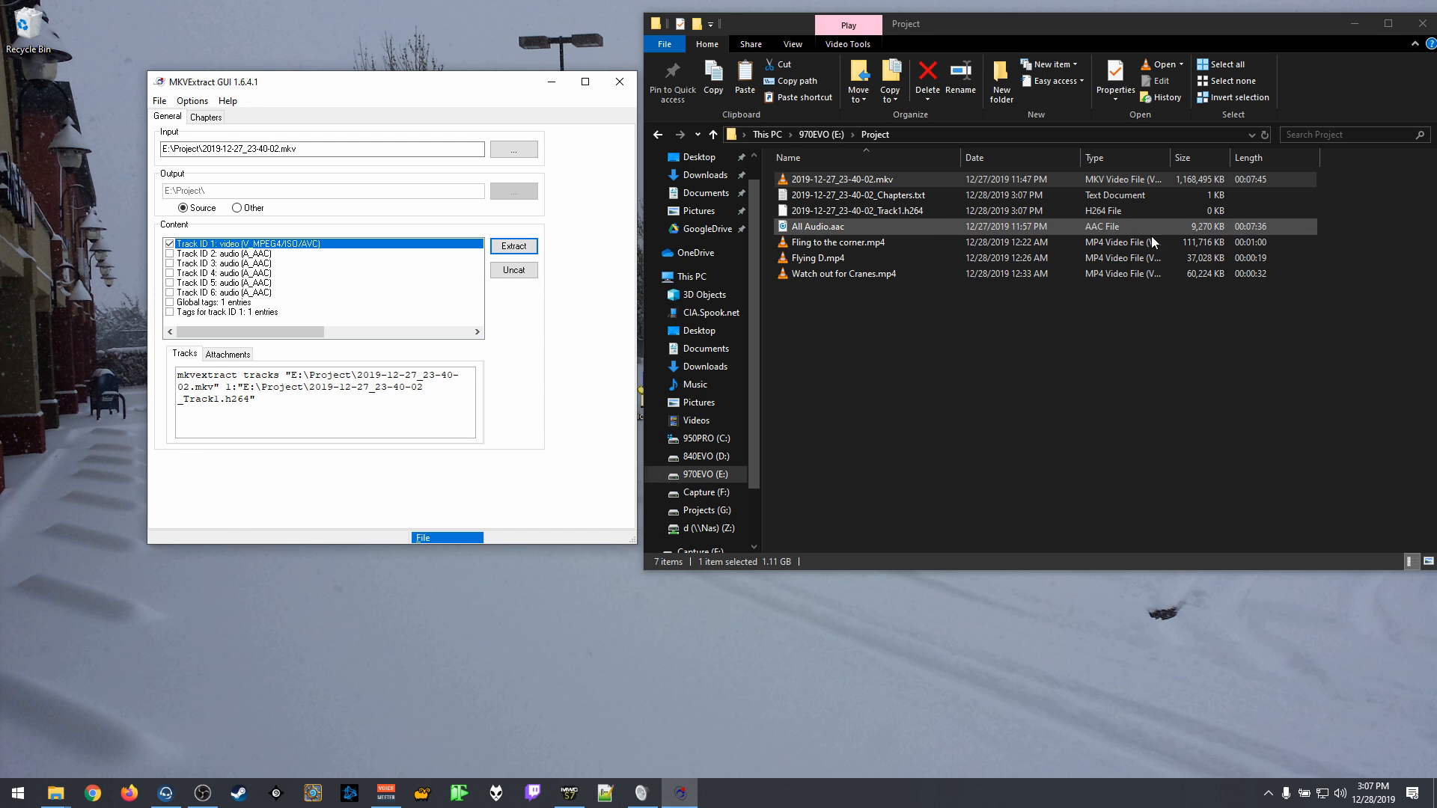
left_click(772, 452)
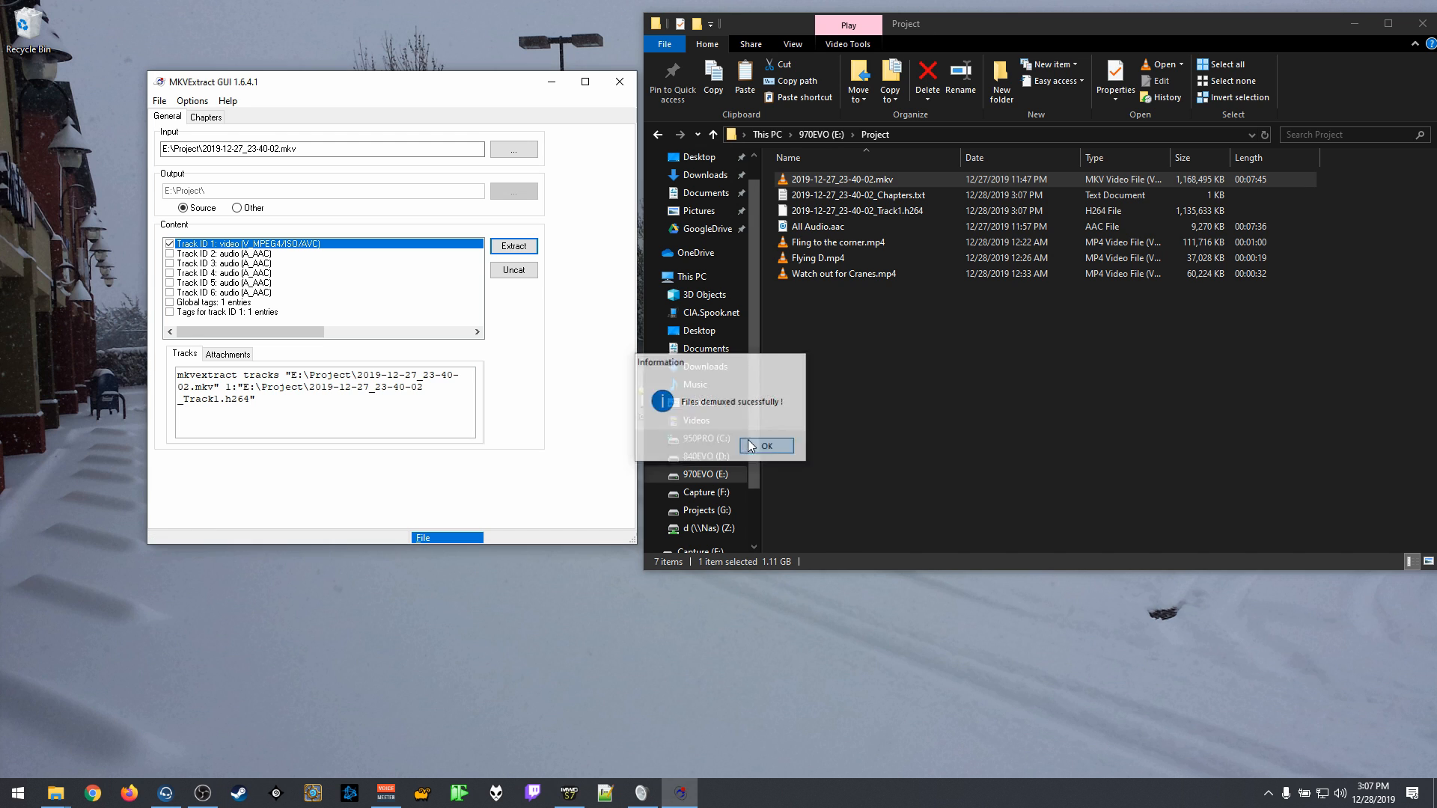
Step: Open the extracted 2019-12-27_23-40-02_Track1.h264 with VLC media player, keeping it as the default app for .h264 files
left_click(918, 210)
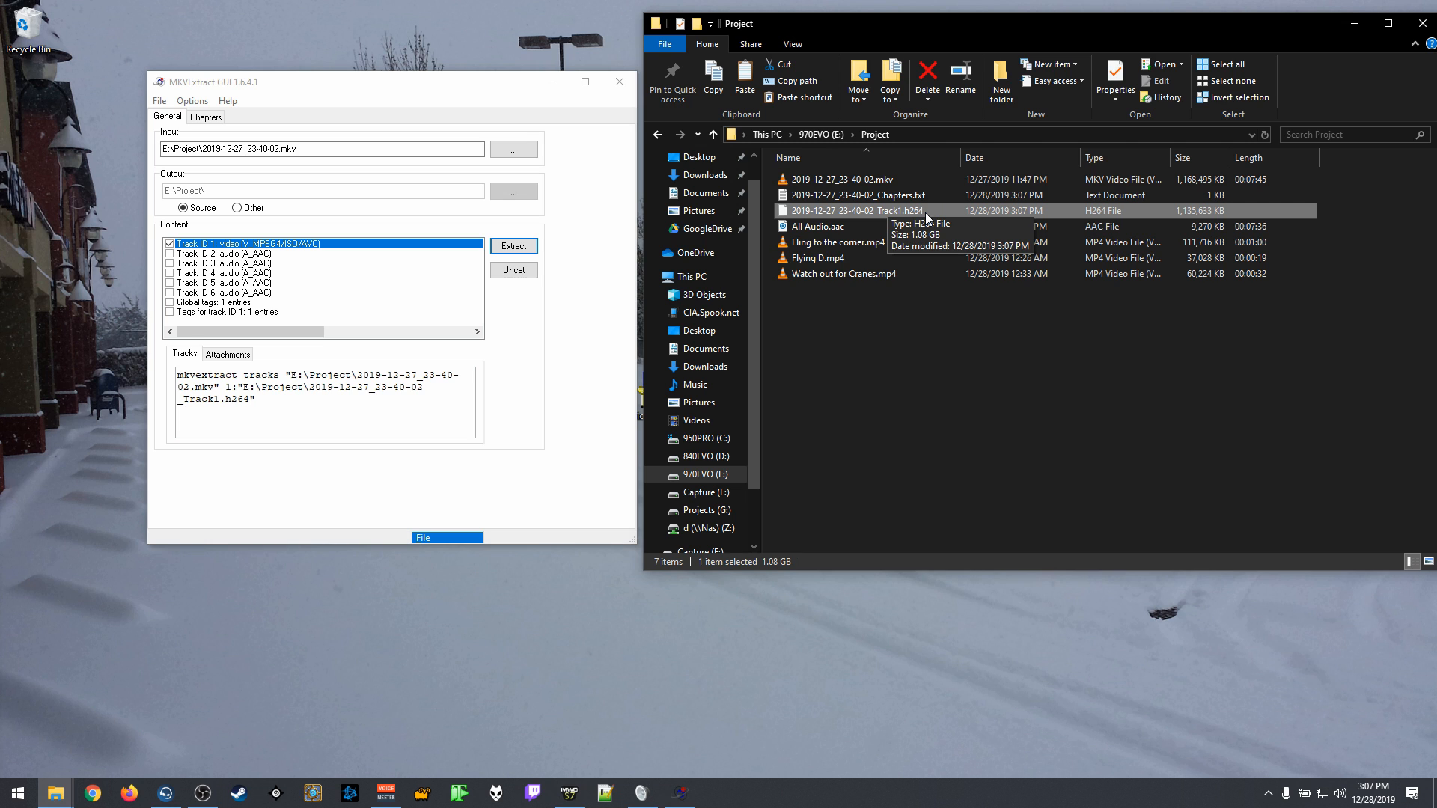
right_click(873, 210)
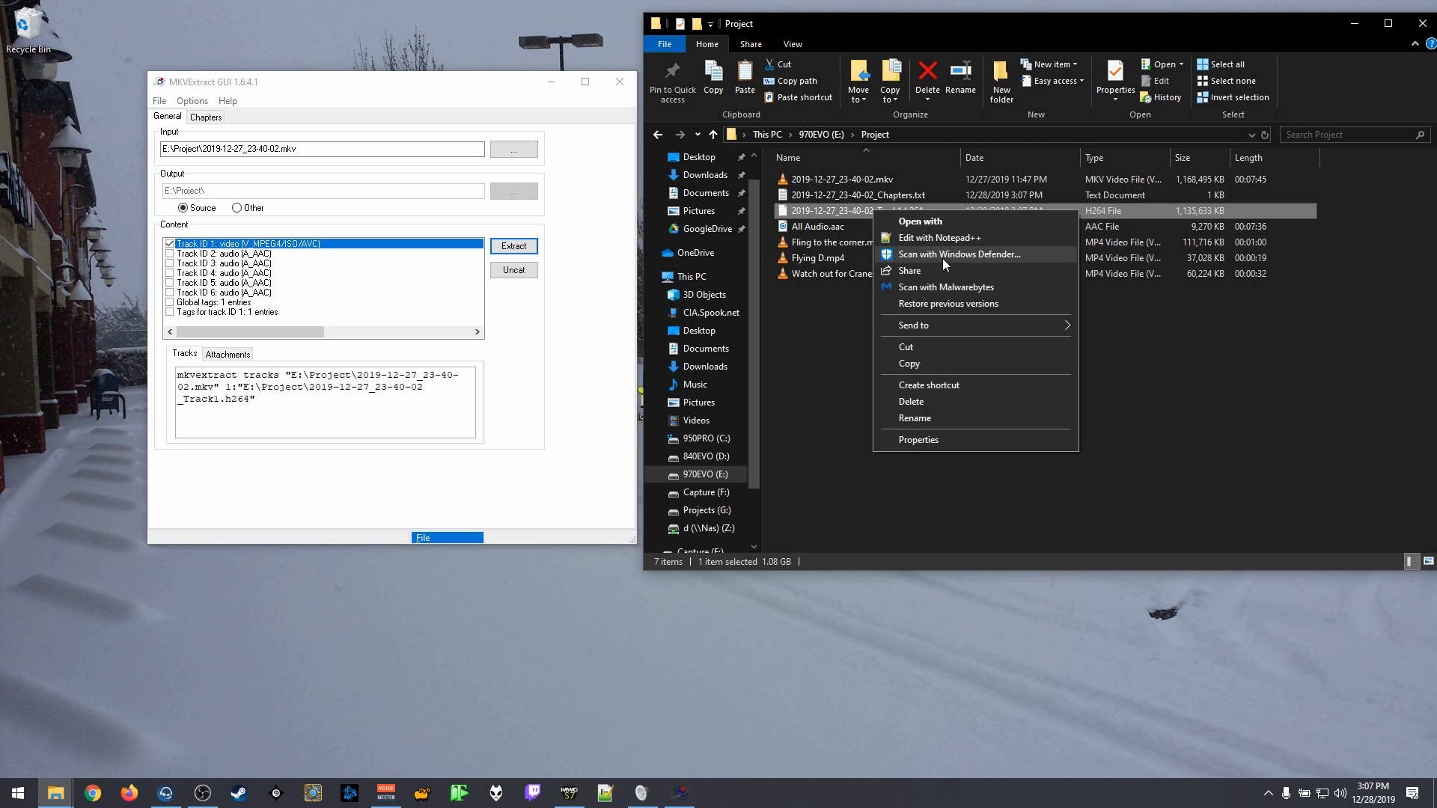
left_click(972, 222)
left_click(621, 303)
scroll(644, 318, "down", 5)
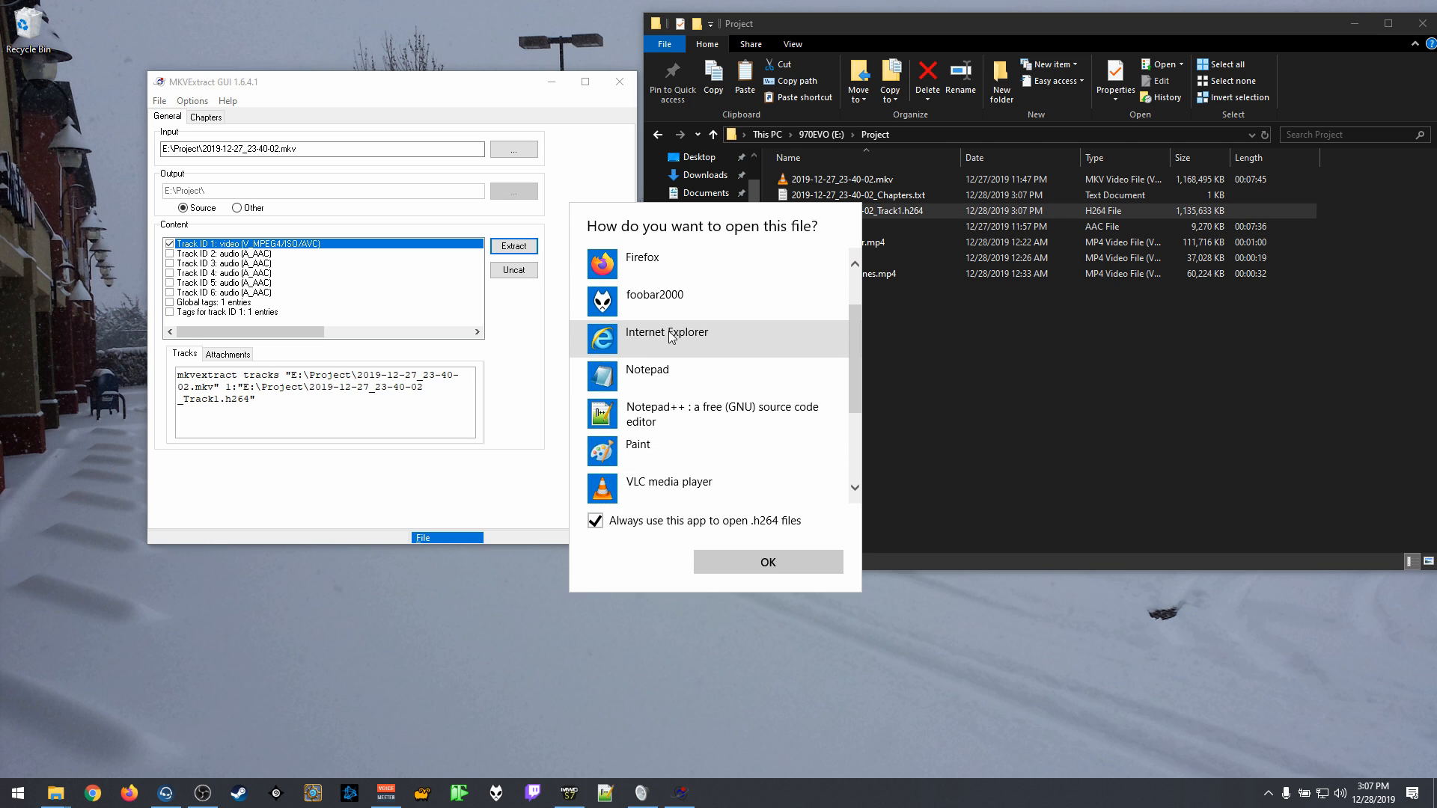
left_click(674, 334)
left_click(792, 559)
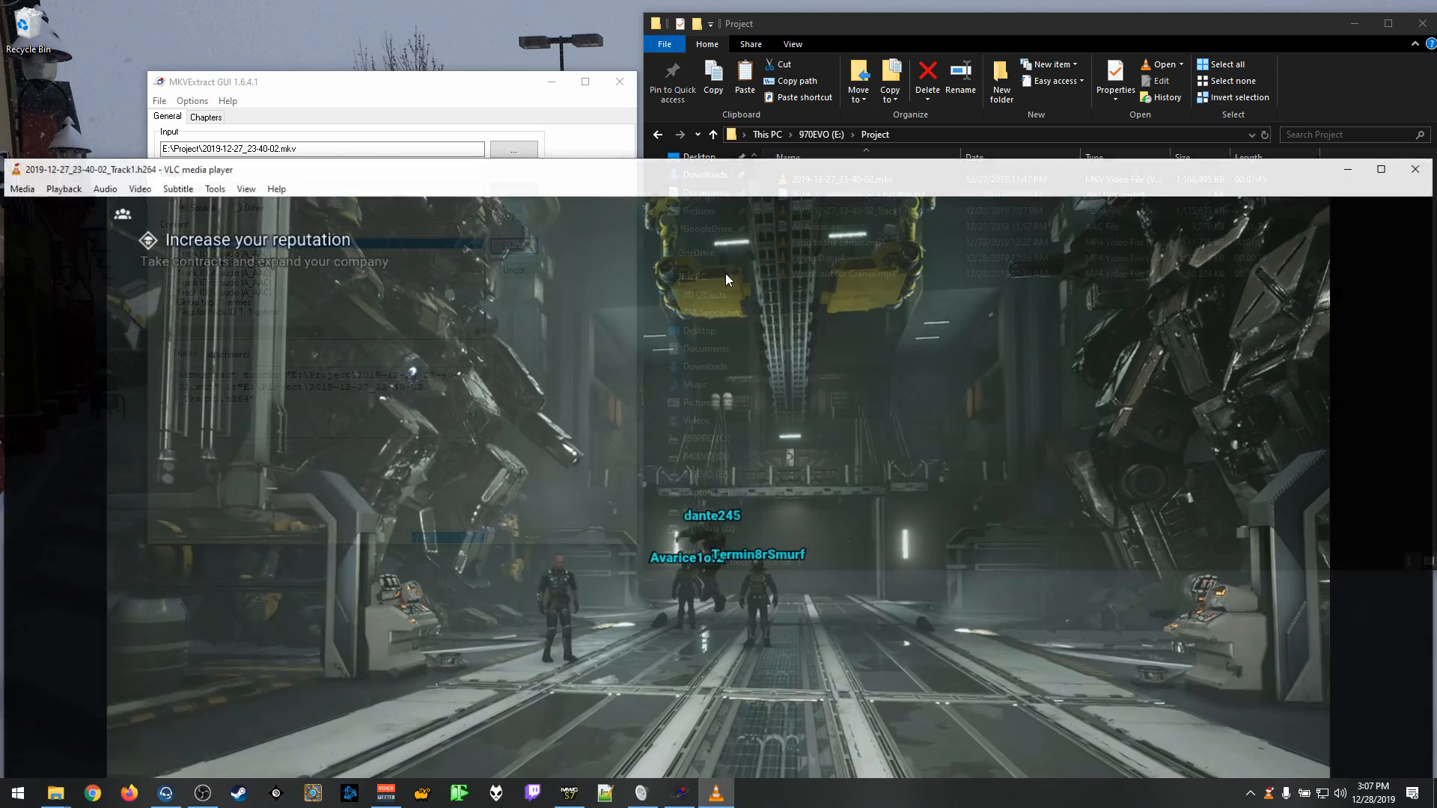
Step: Reposition the VLC window, check the playing video's audio track options, and quit VLC
scroll(740, 388, "down", 2)
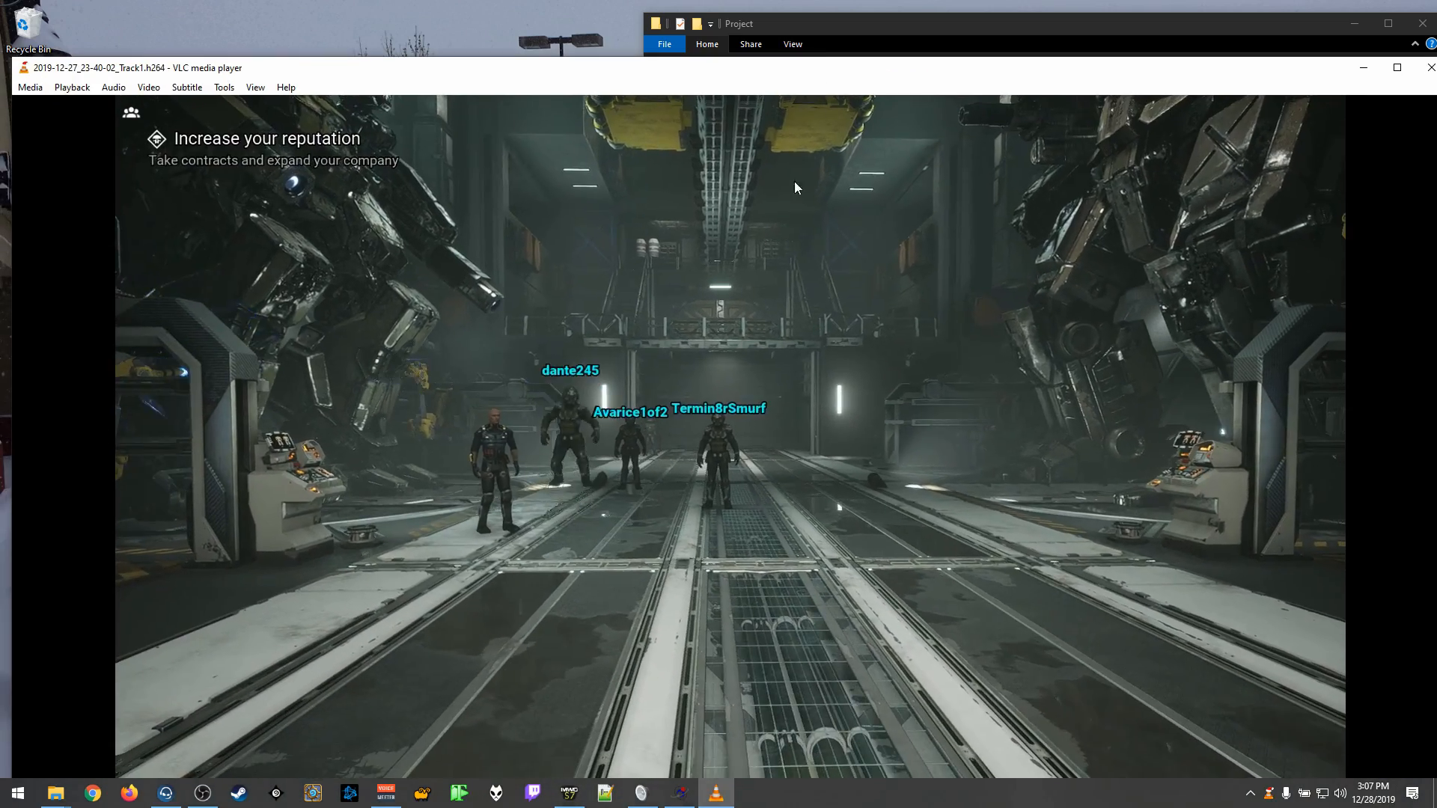
right_click(794, 230)
mouse_move(835, 330)
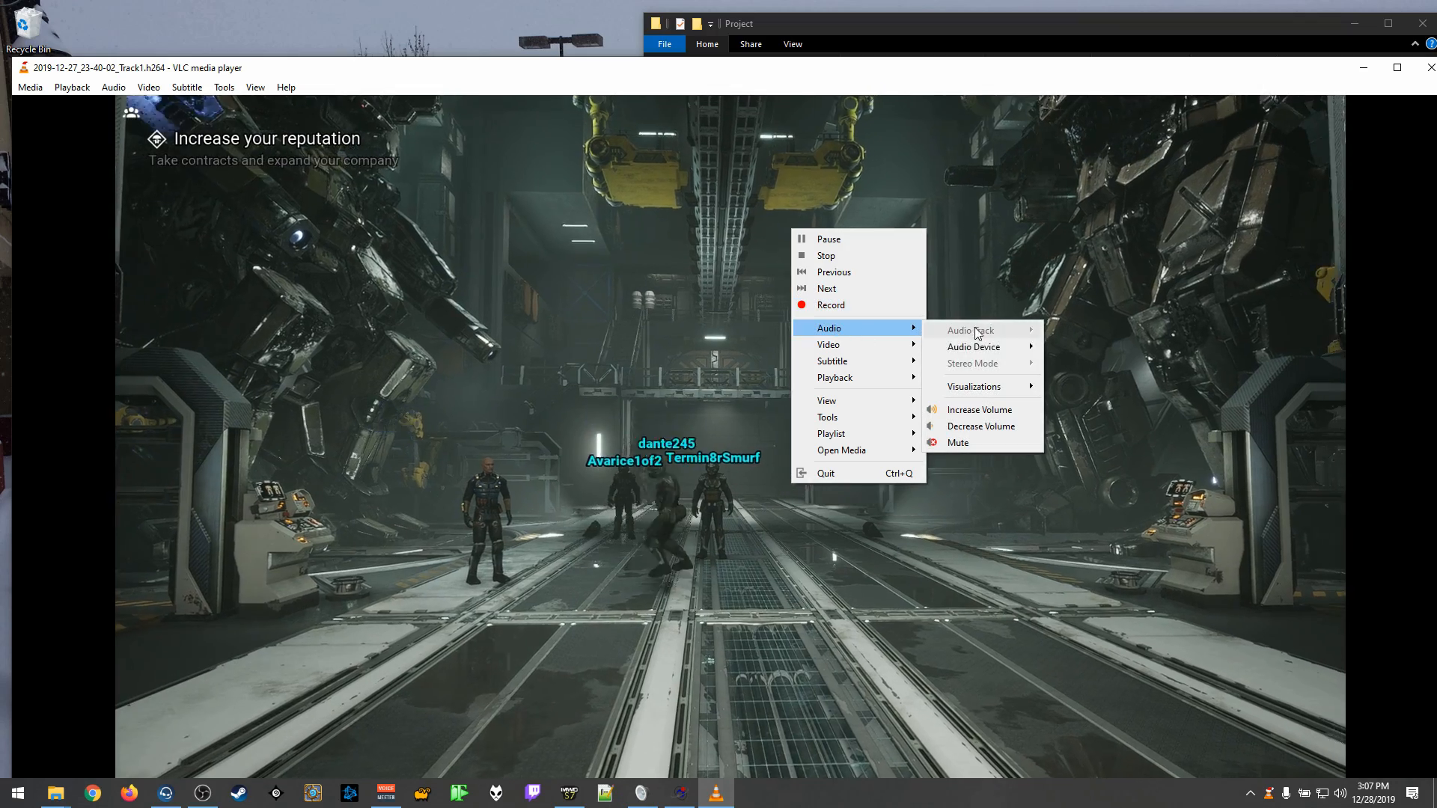
mouse_move(961, 348)
left_click(1108, 251)
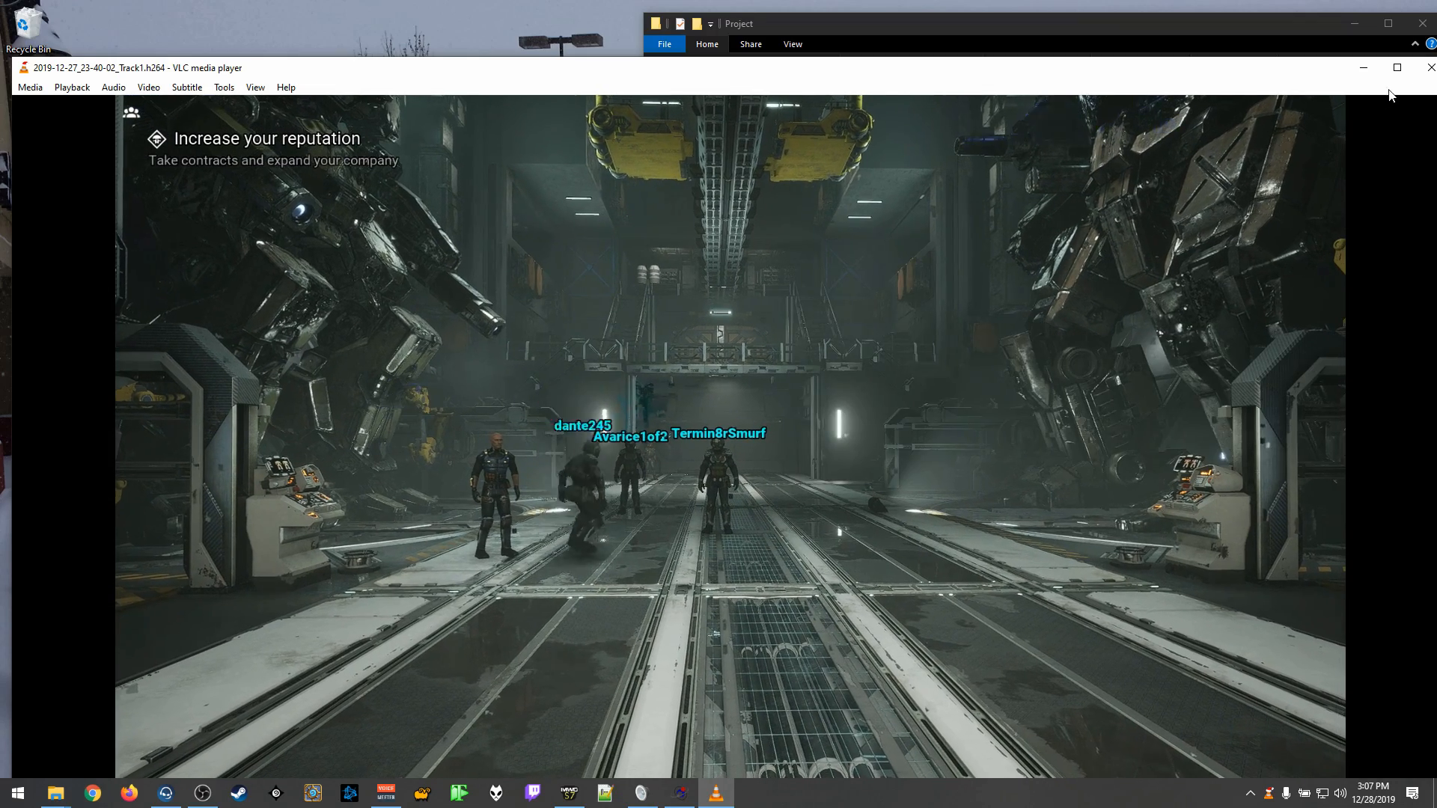
key("ctrl+q")
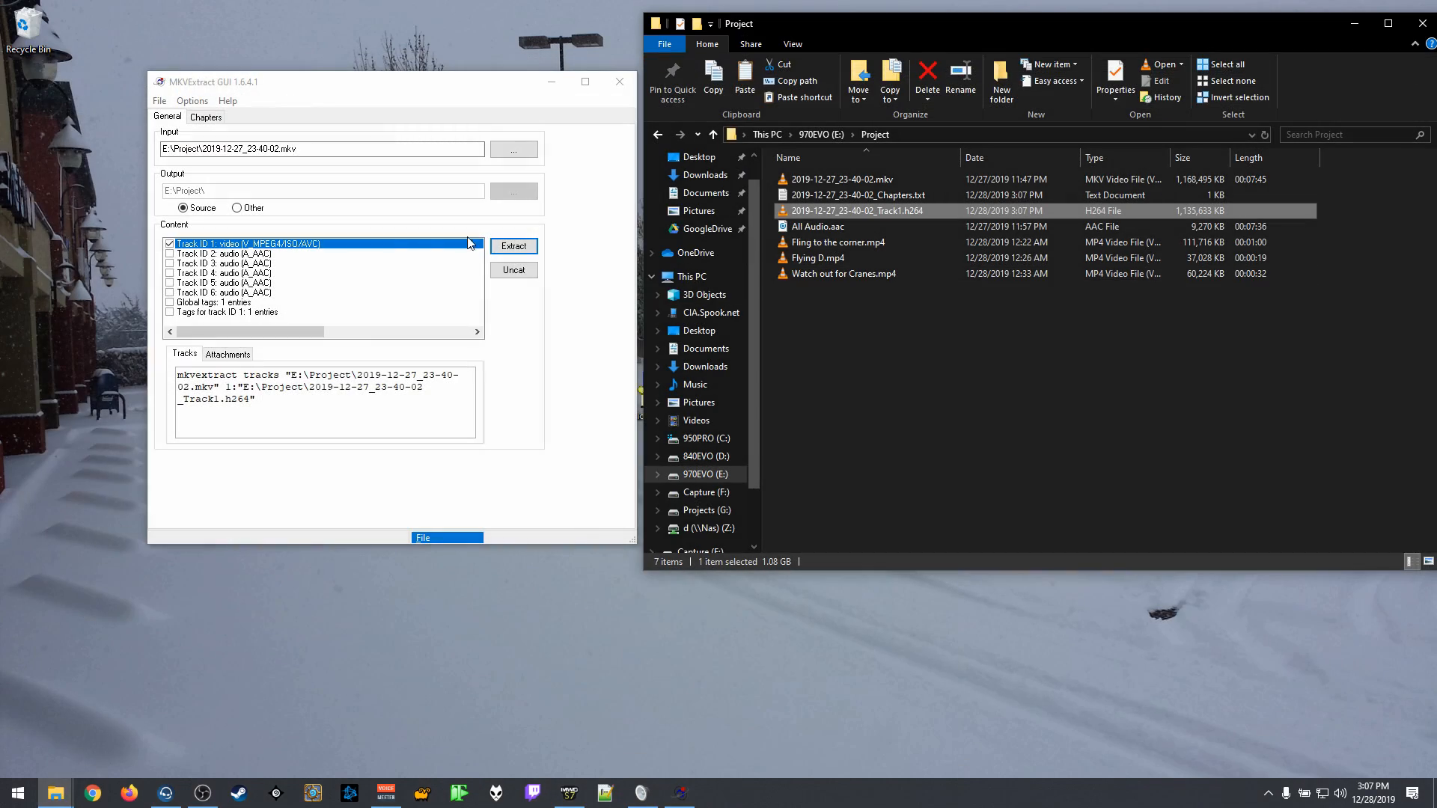
Step: Deselect the video track in MKVExtract GUI and extract only Track ID 3, an AAC audio track
left_click(170, 244)
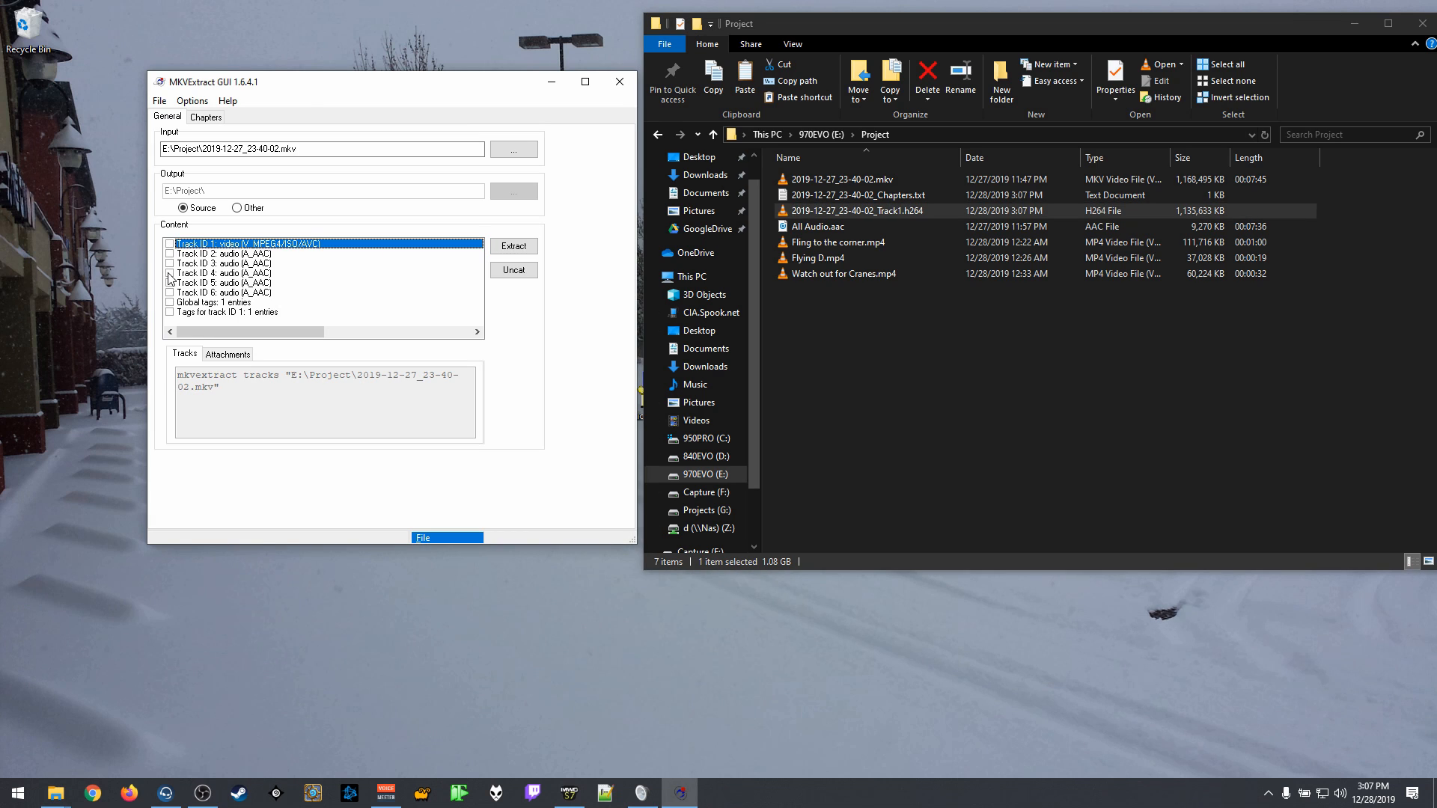
left_click(170, 254)
left_click(173, 255)
left_click(170, 264)
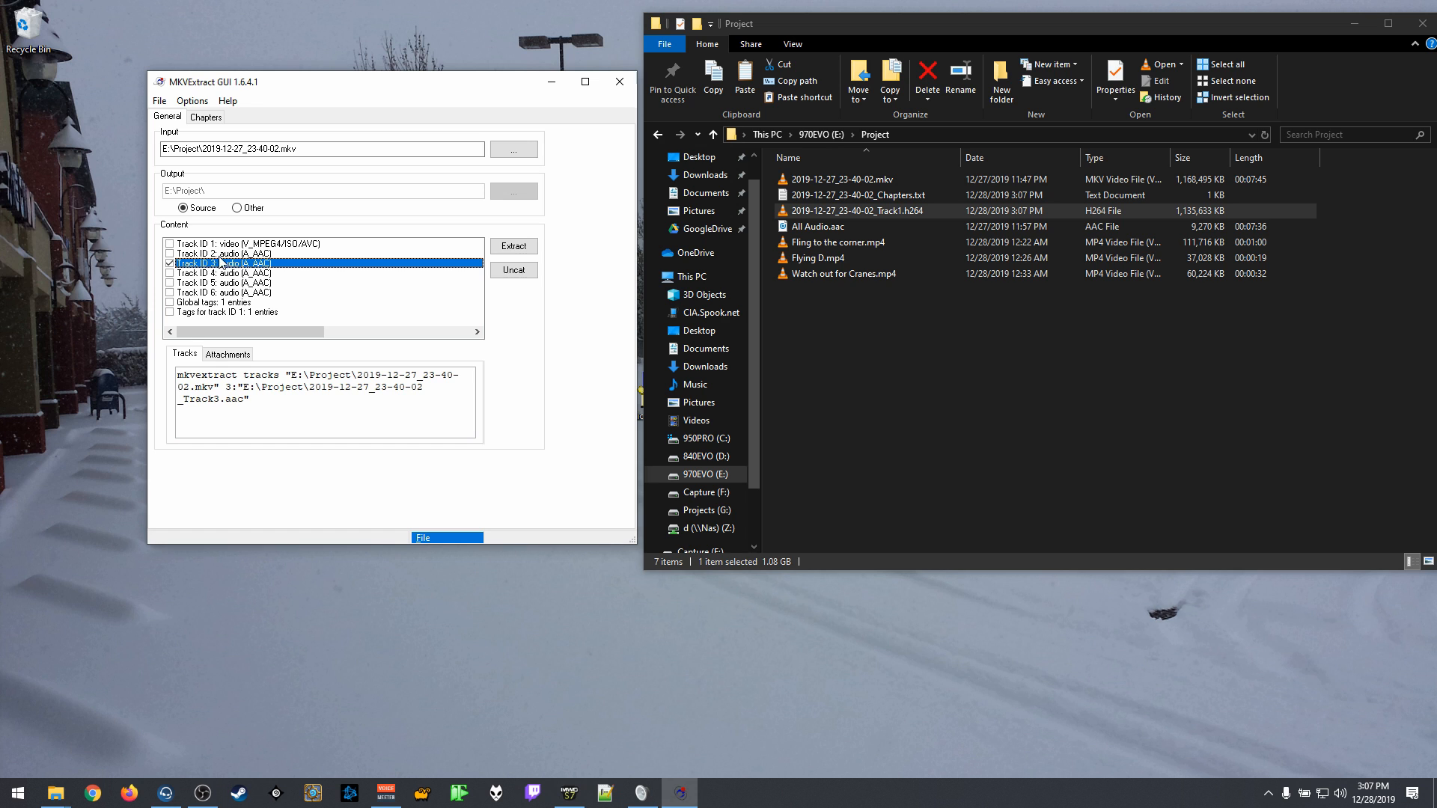
left_click(514, 246)
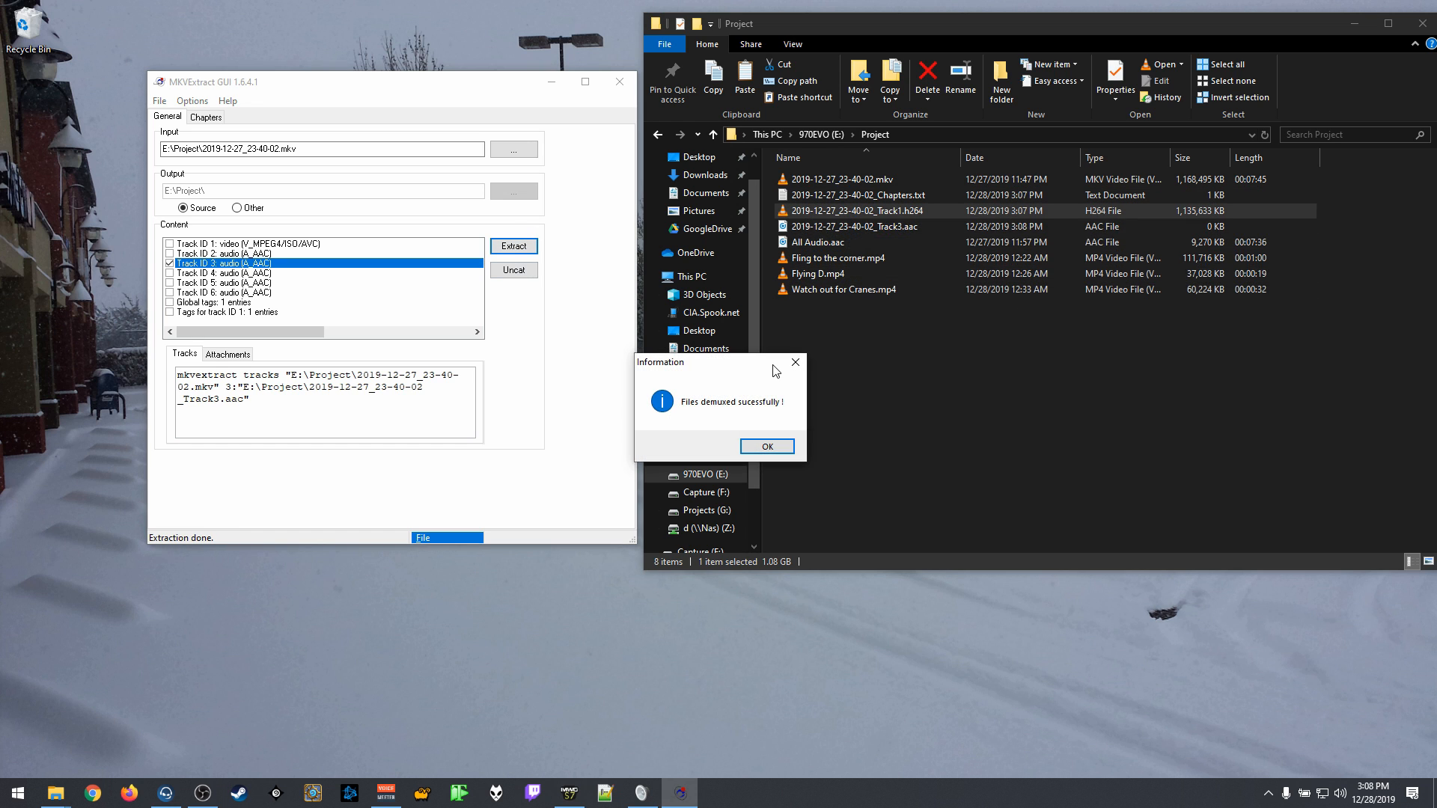
left_click(777, 446)
Step: Play the extracted 2019-12-27_23-40-02_Track3.aac in a maximized VLC window, and close VLC and the Project folder
right_click(870, 223)
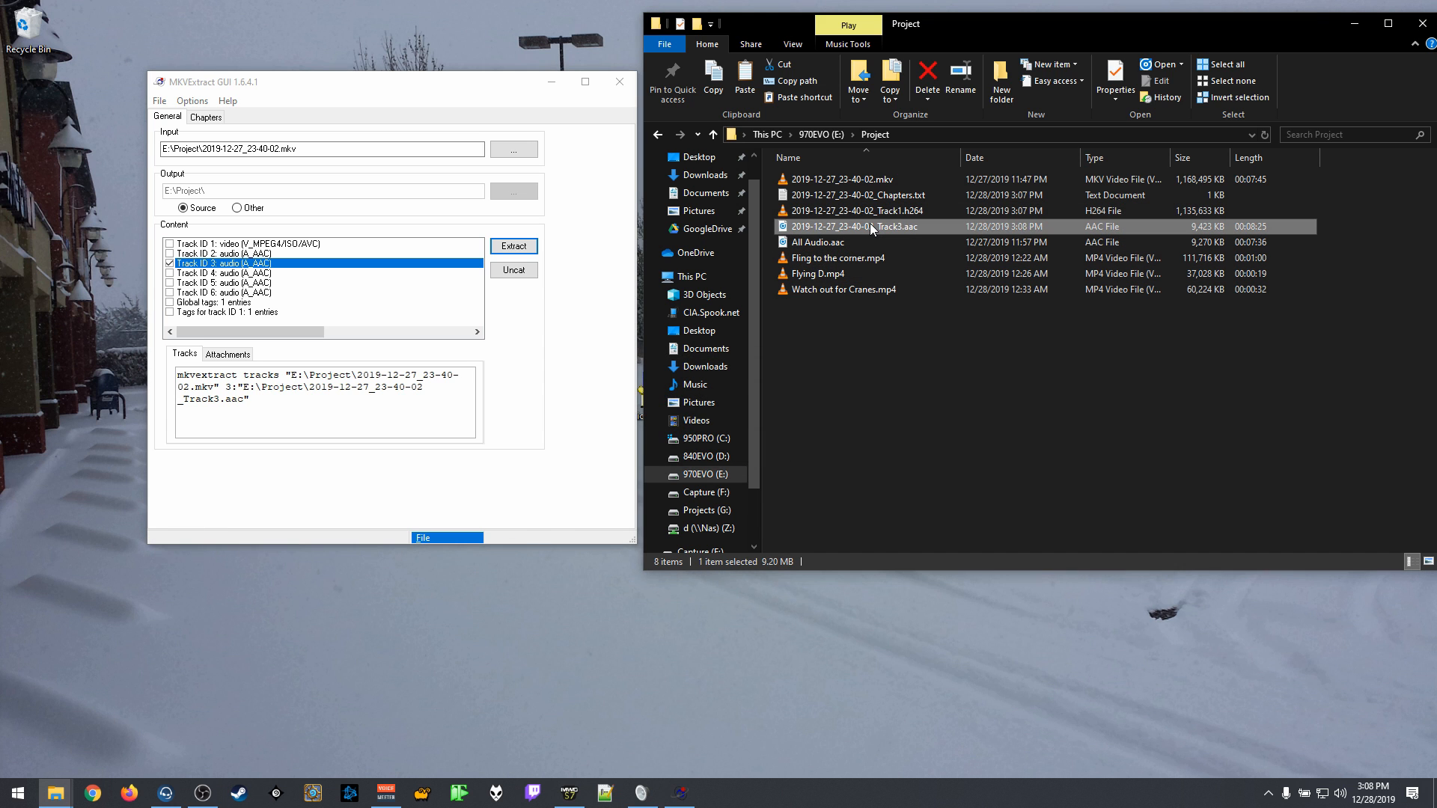
mouse_move(975, 317)
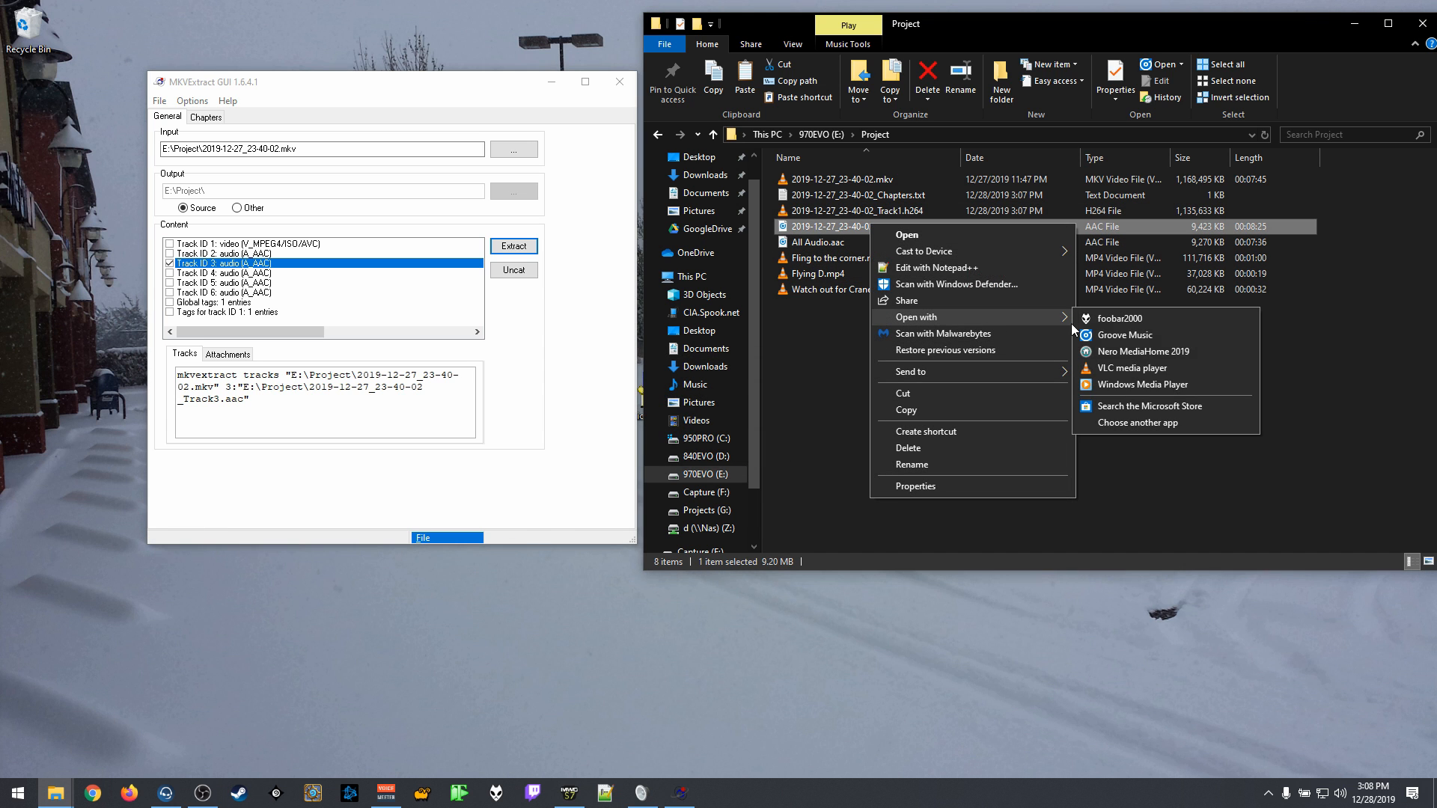
left_click(1130, 372)
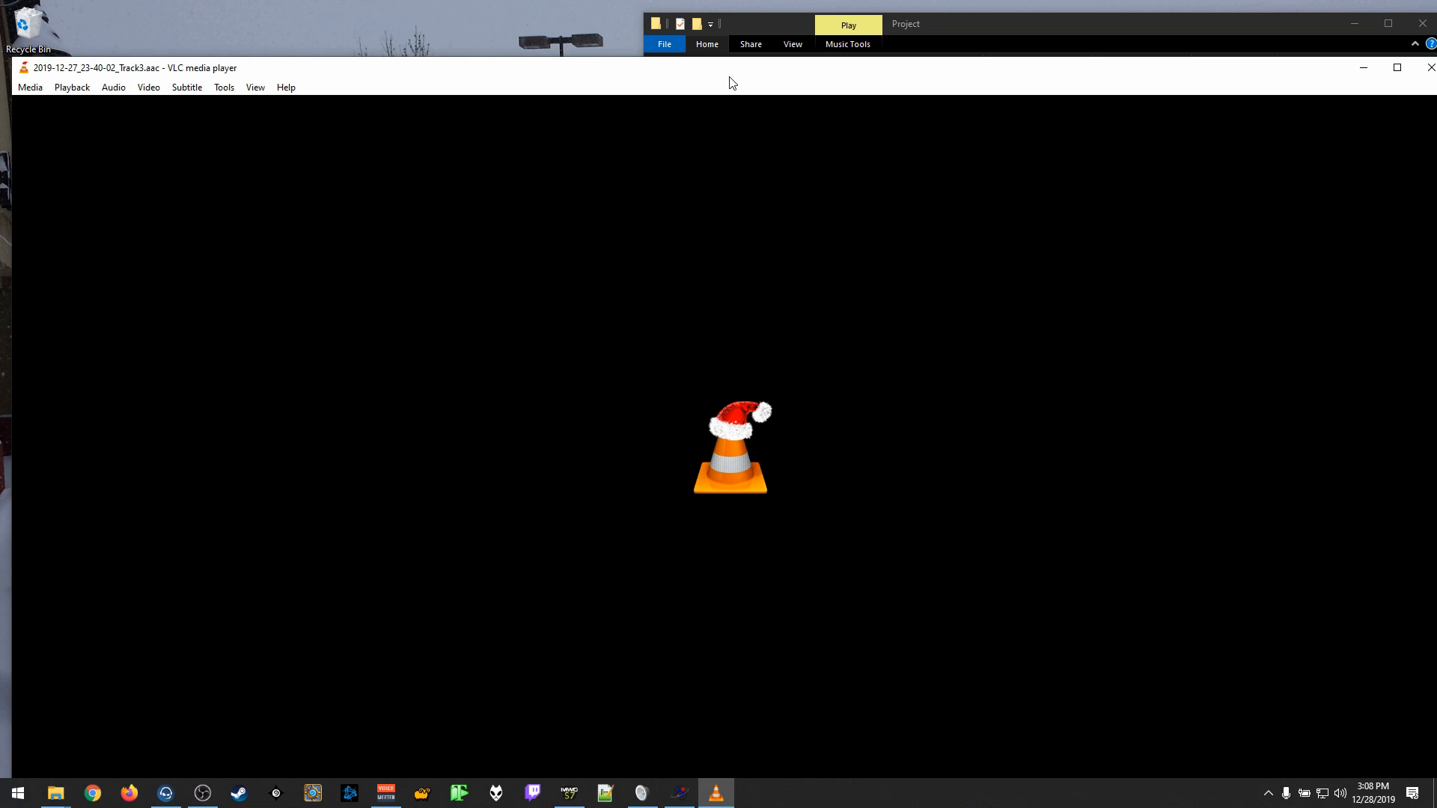
left_click_drag(732, 68, 738, 7)
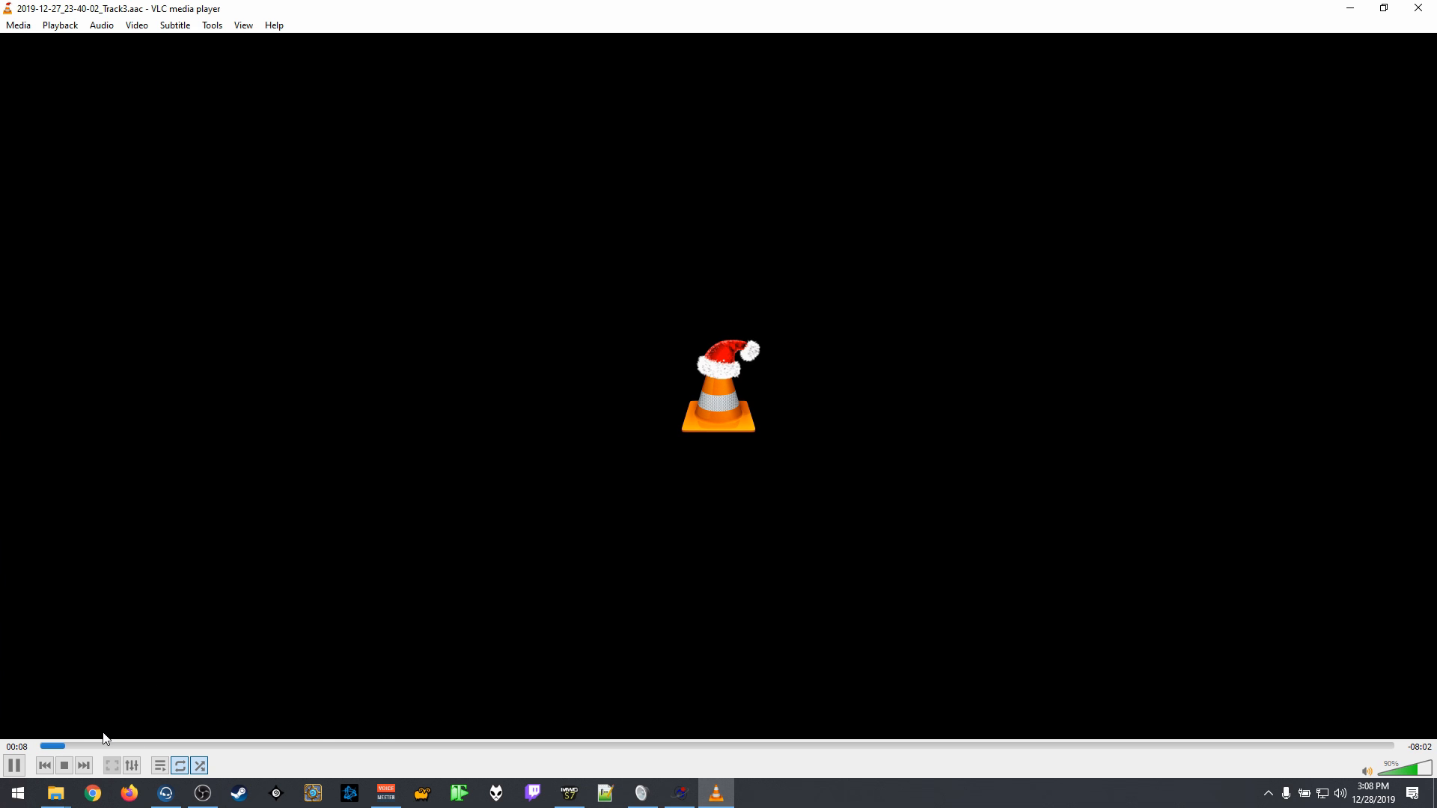
left_click(1427, 8)
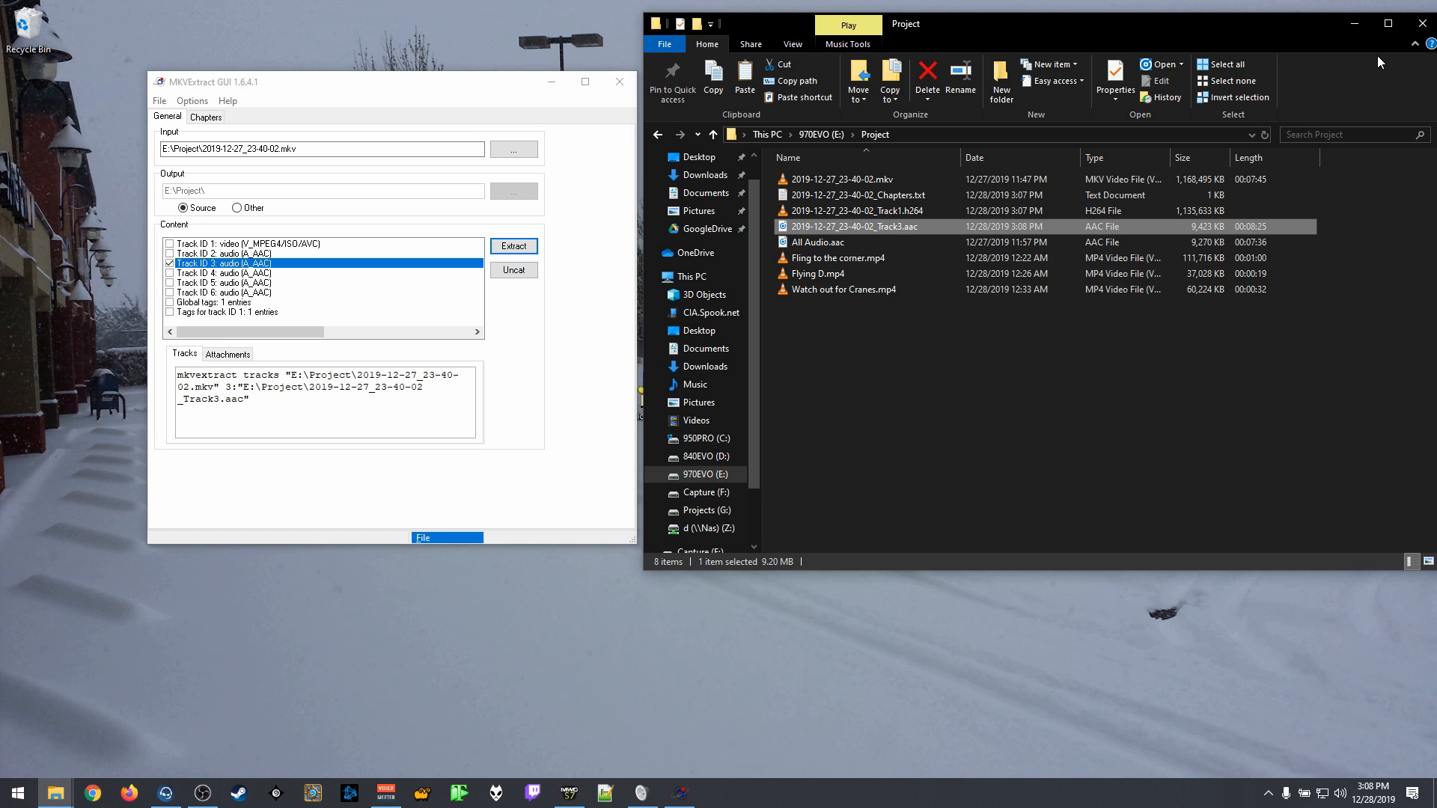
left_click(1422, 23)
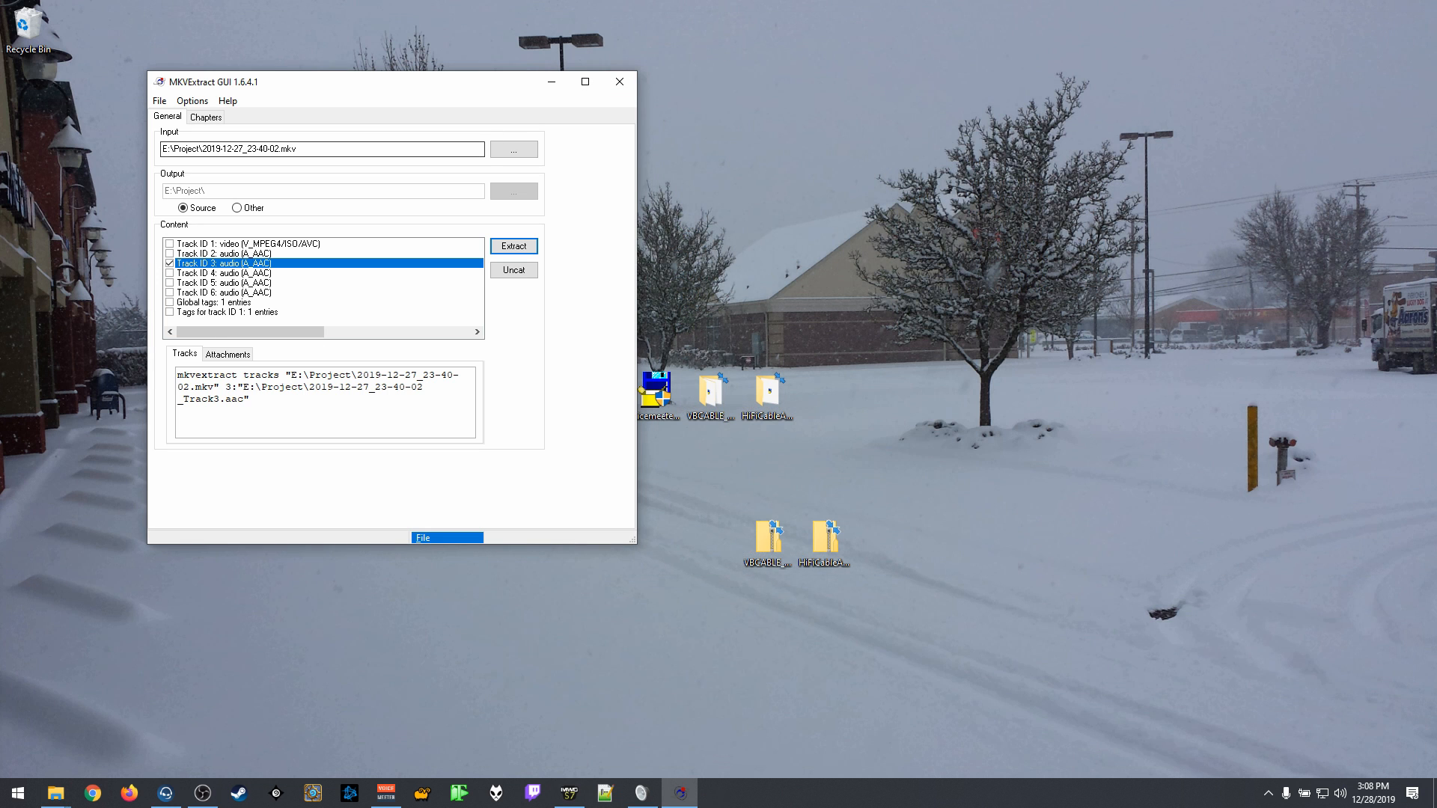